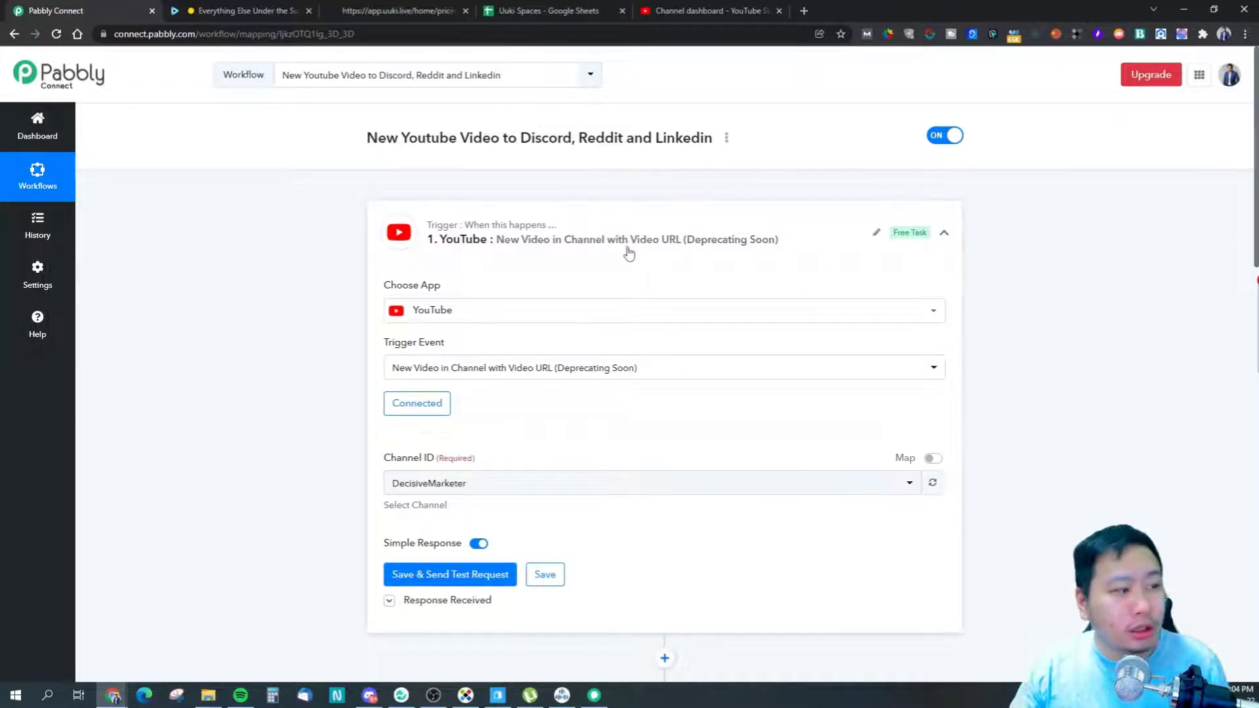
- Collapse the YouTube trigger, check the Split Text settings of workflow step 3, and collapse that action again
click(780, 225)
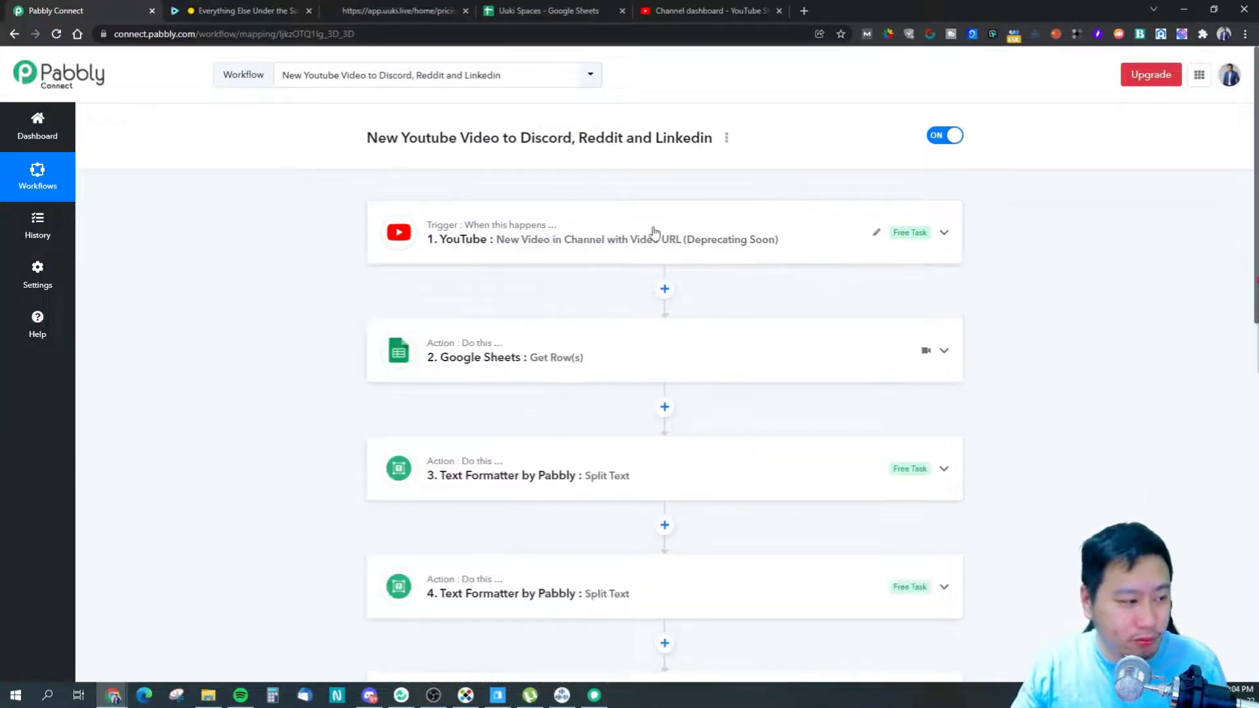
scroll(625, 315, down, 2)
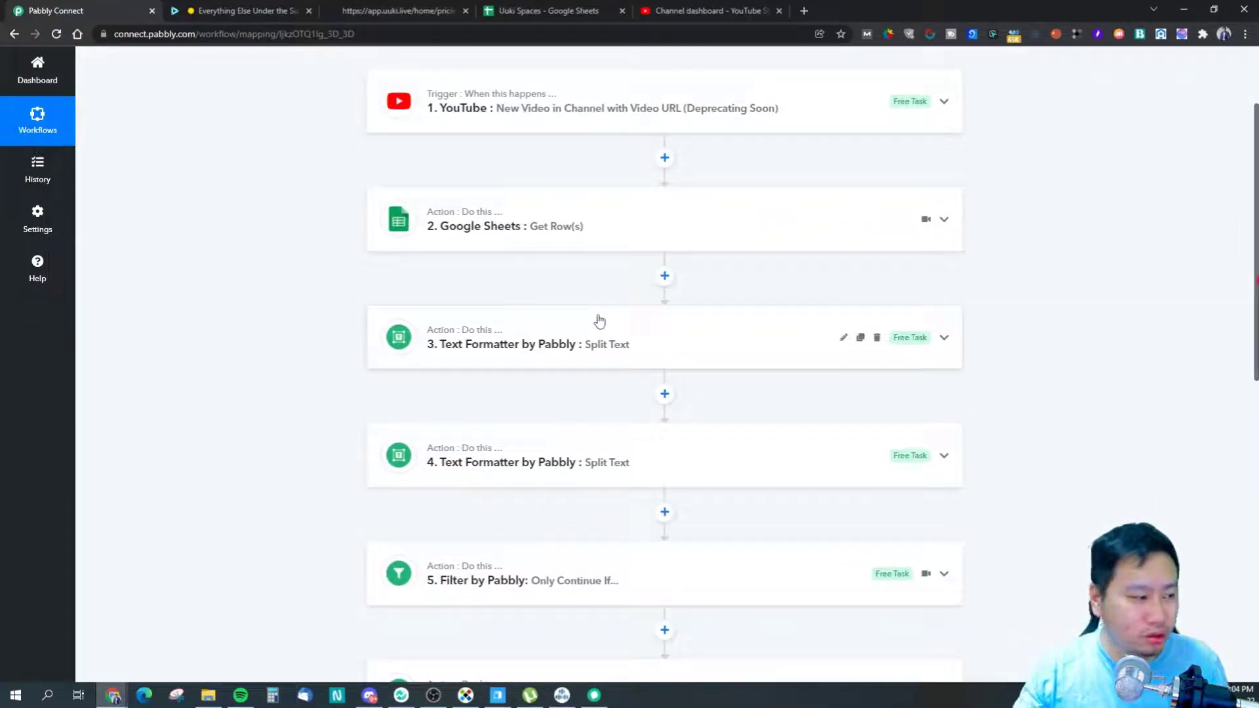
click(518, 336)
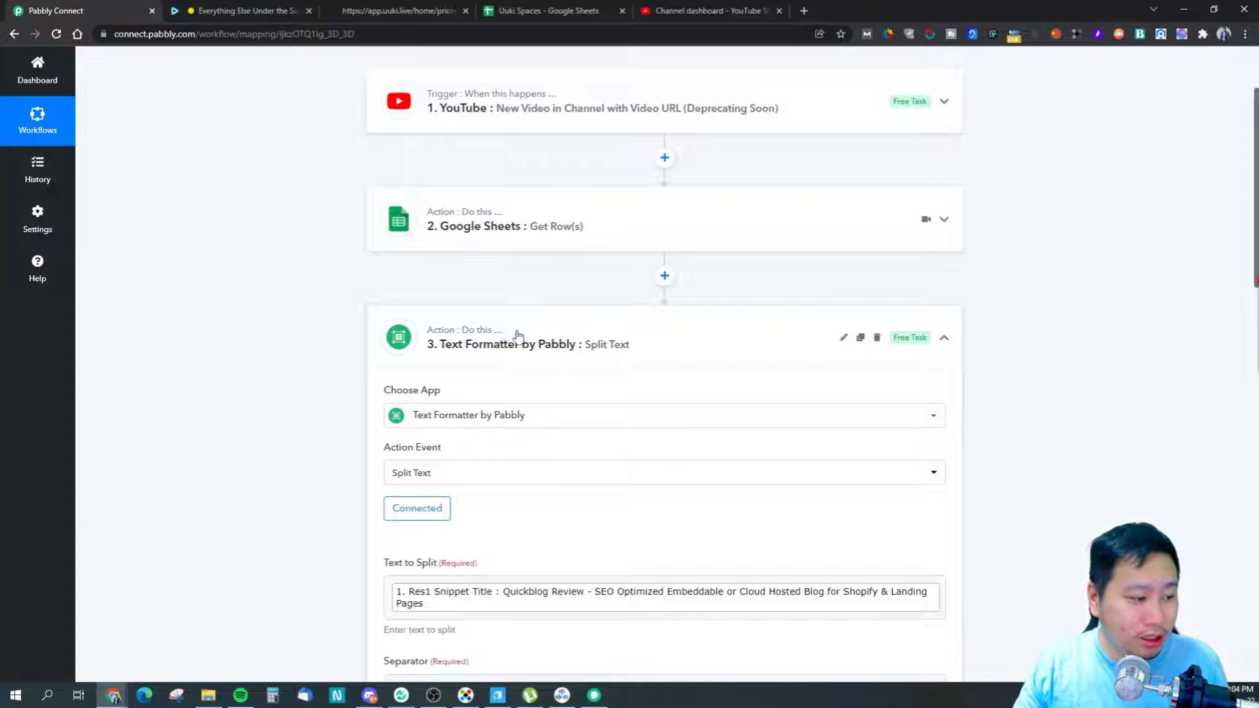
scroll(518, 336, down, 2)
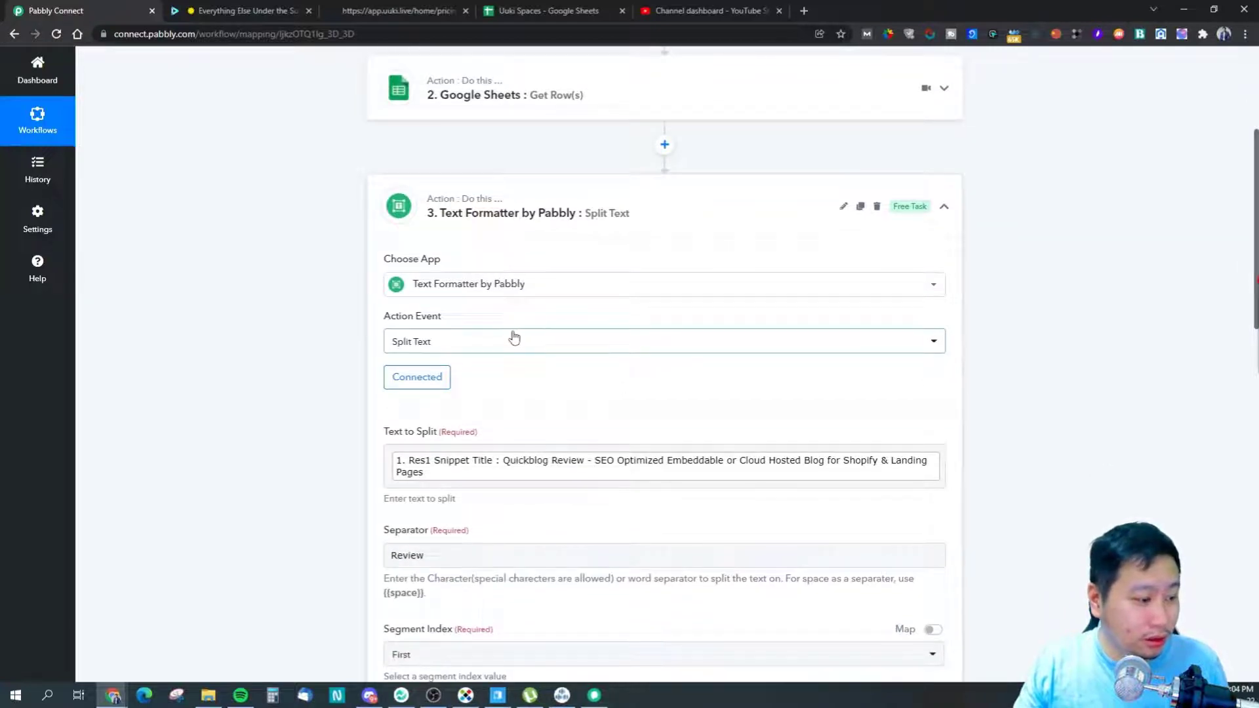
scroll(514, 337, down, 3)
scroll(510, 335, up, 4)
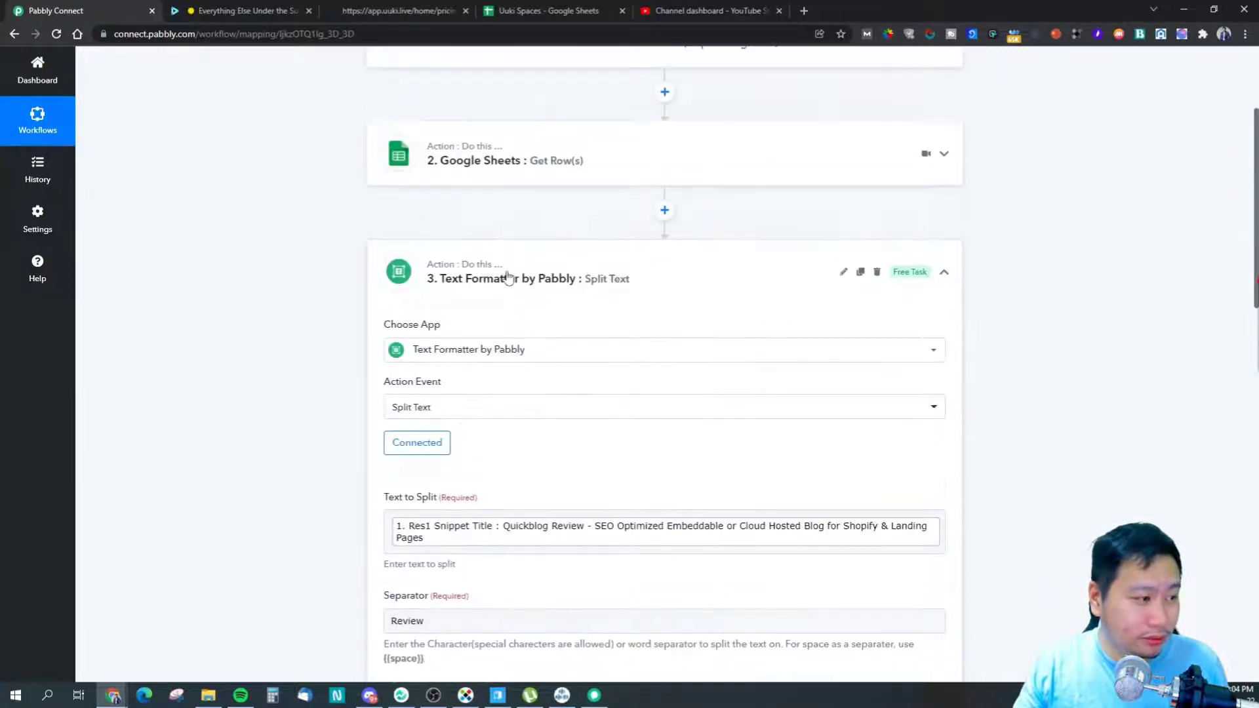
click(508, 278)
- Review the text to split and separator in the step 4 Text Formatter action, then collapse it
click(543, 395)
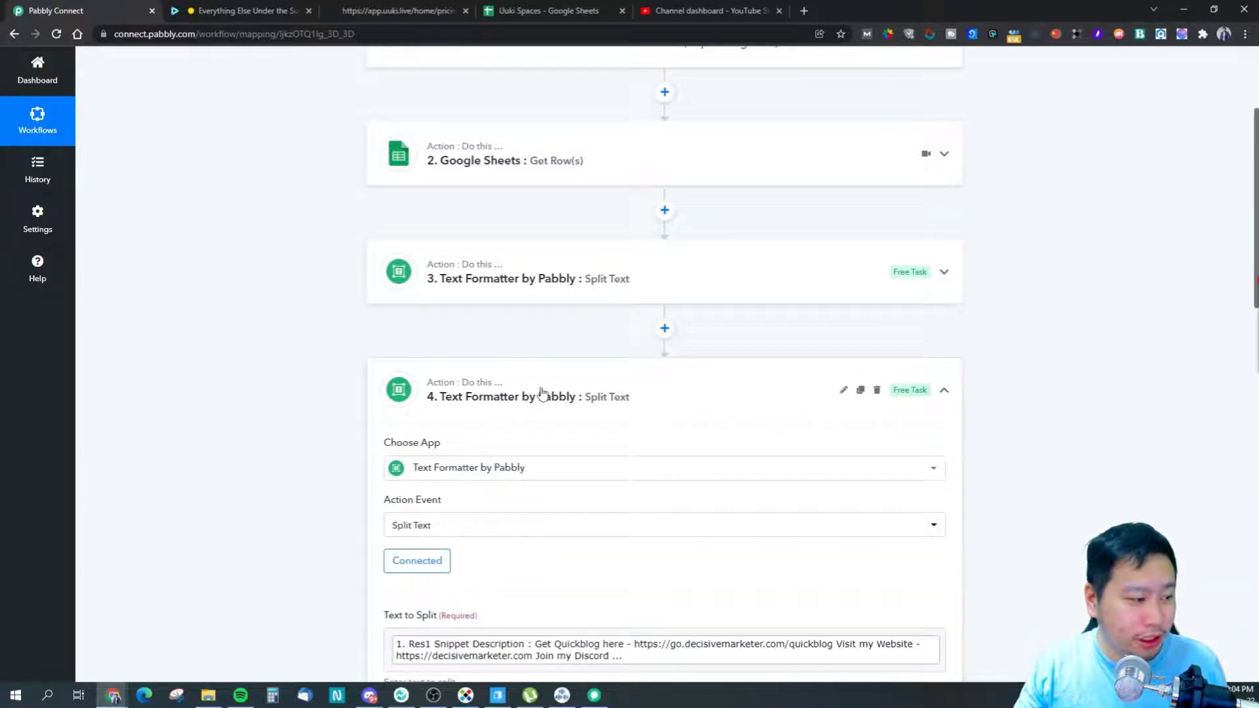
scroll(539, 394, down, 2)
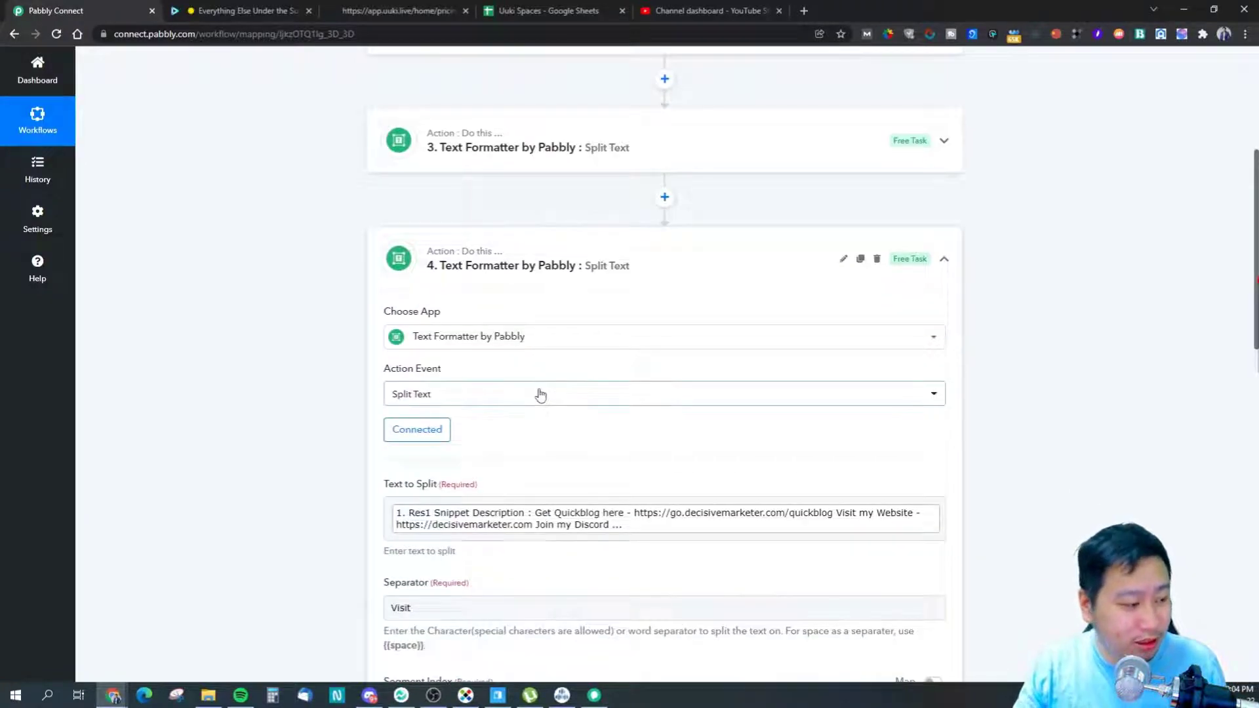
scroll(534, 380, down, 2)
scroll(509, 308, up, 3)
click(506, 332)
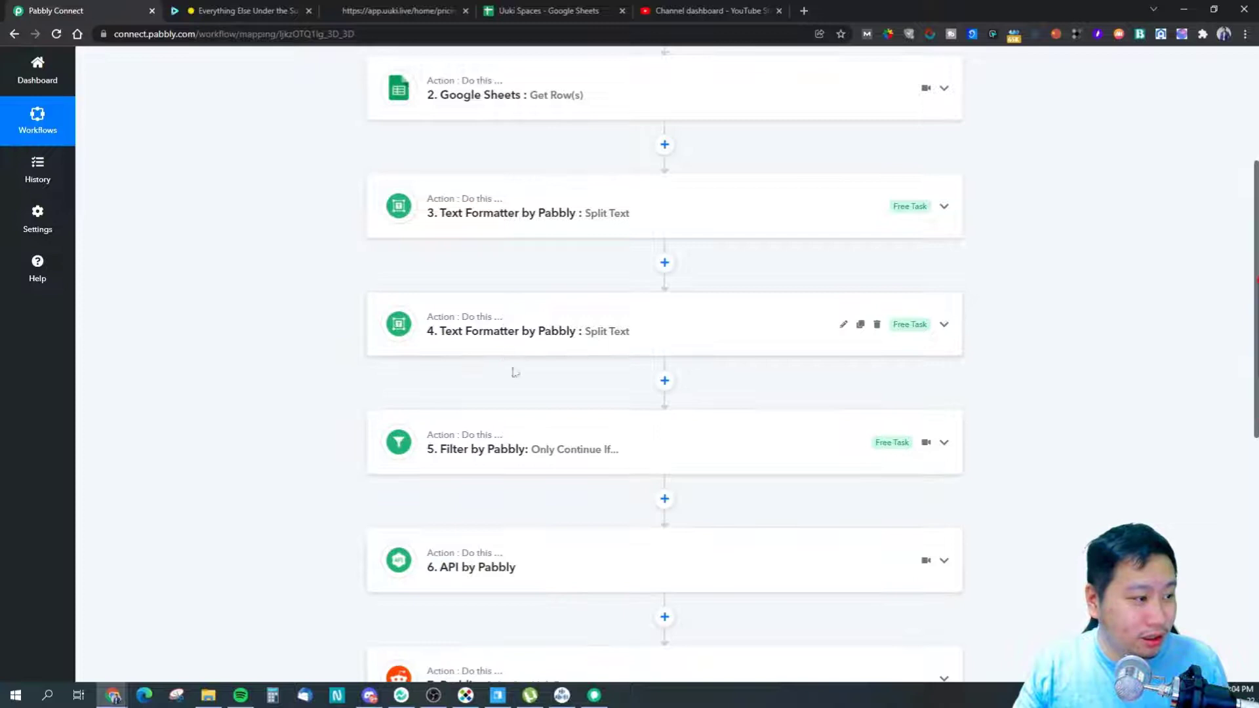
- Inspect the condition set in the step 5 Filter action, then collapse it
click(539, 445)
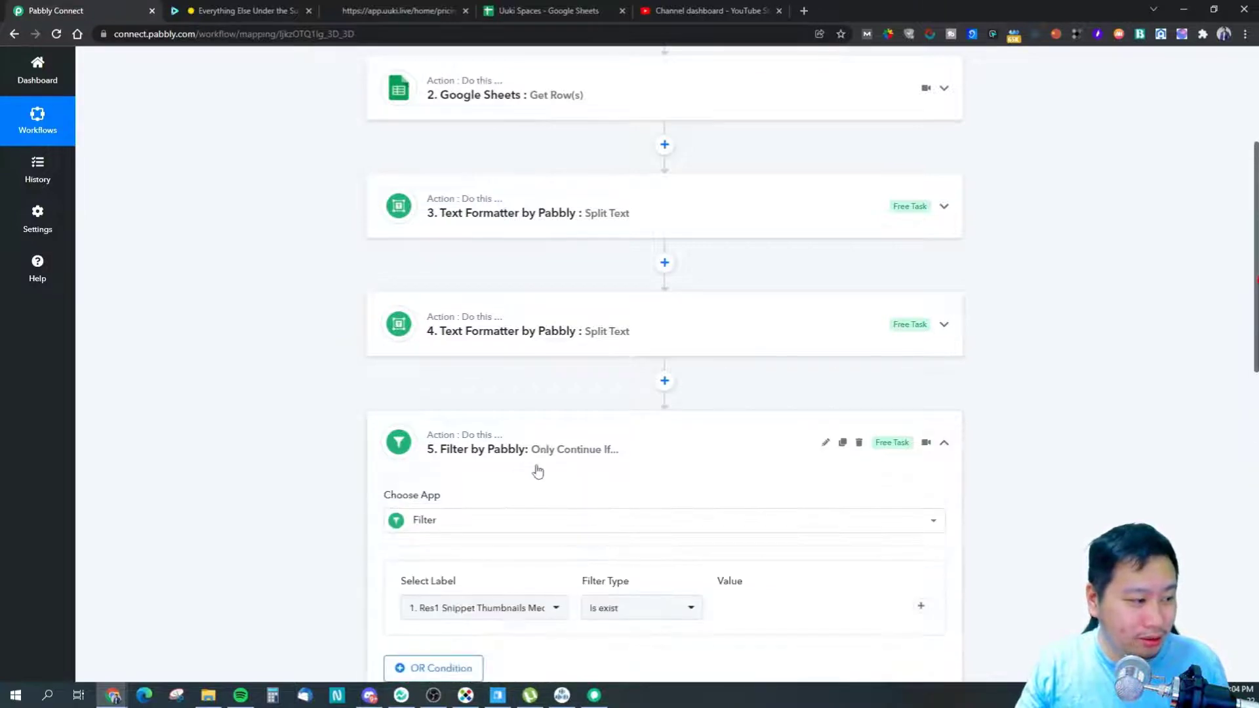
scroll(534, 471, down, 2)
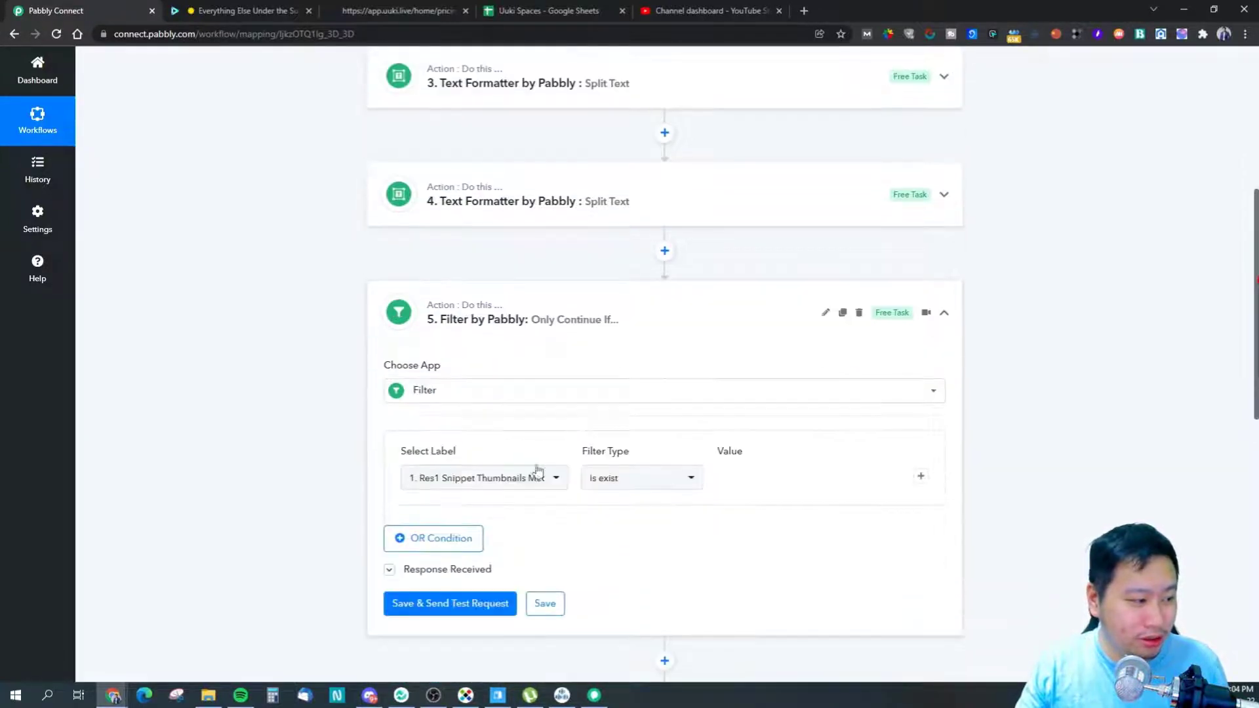
click(504, 318)
- Briefly expand and collapse the API and Reddit Submit a Link Post actions, and view the remaining workflow actions
click(544, 431)
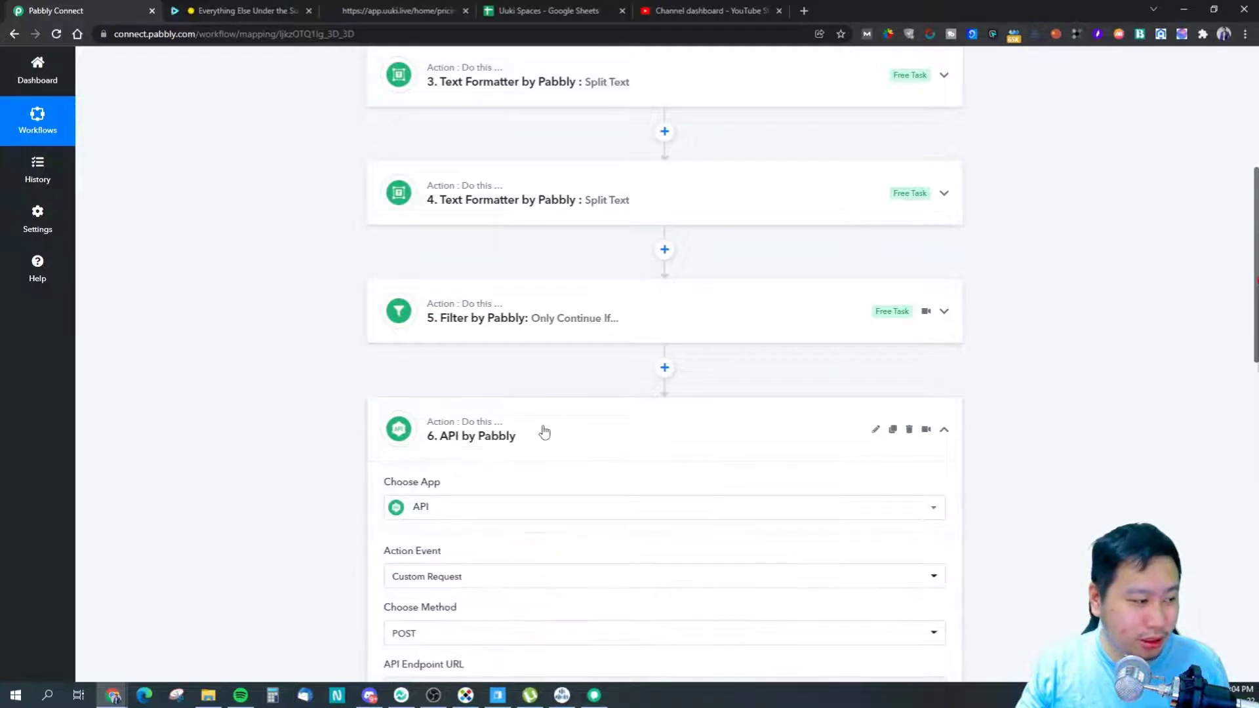
click(544, 431)
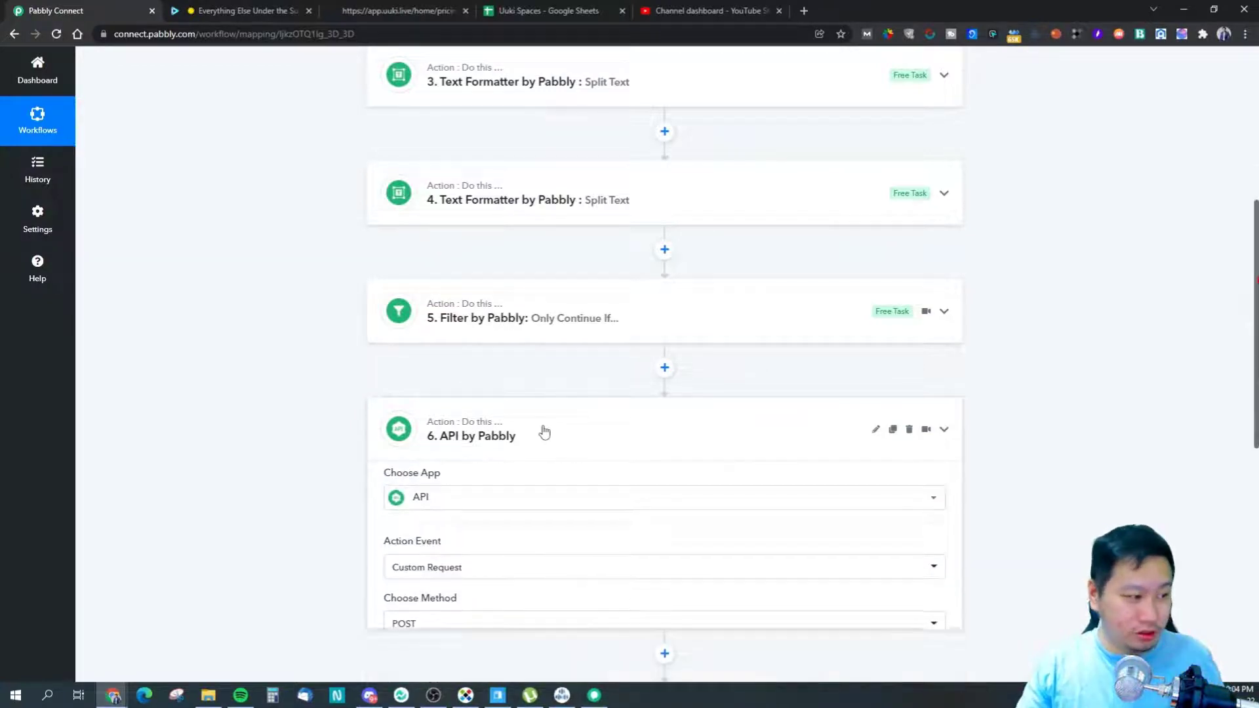
scroll(534, 441, down, 2)
click(544, 425)
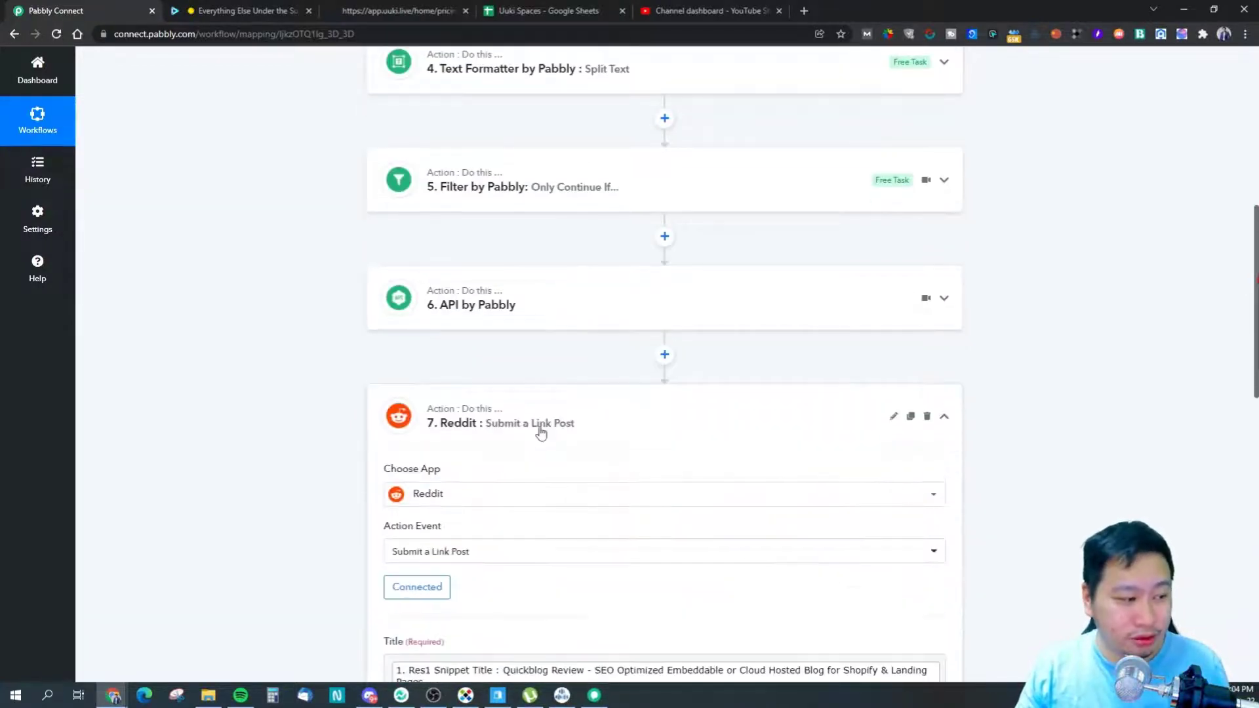
click(541, 428)
scroll(540, 430, down, 3)
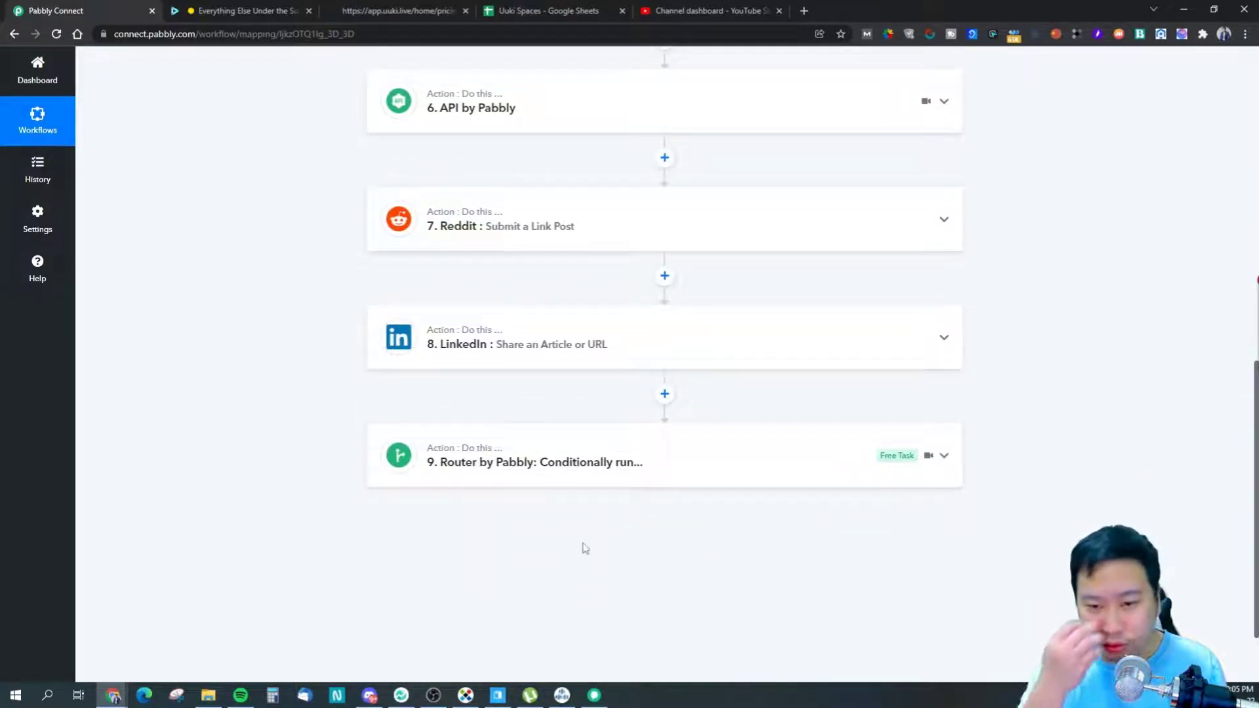
- Look over the whole workflow's sequence from the YouTube trigger to the final Router action
scroll(585, 524, up, 10)
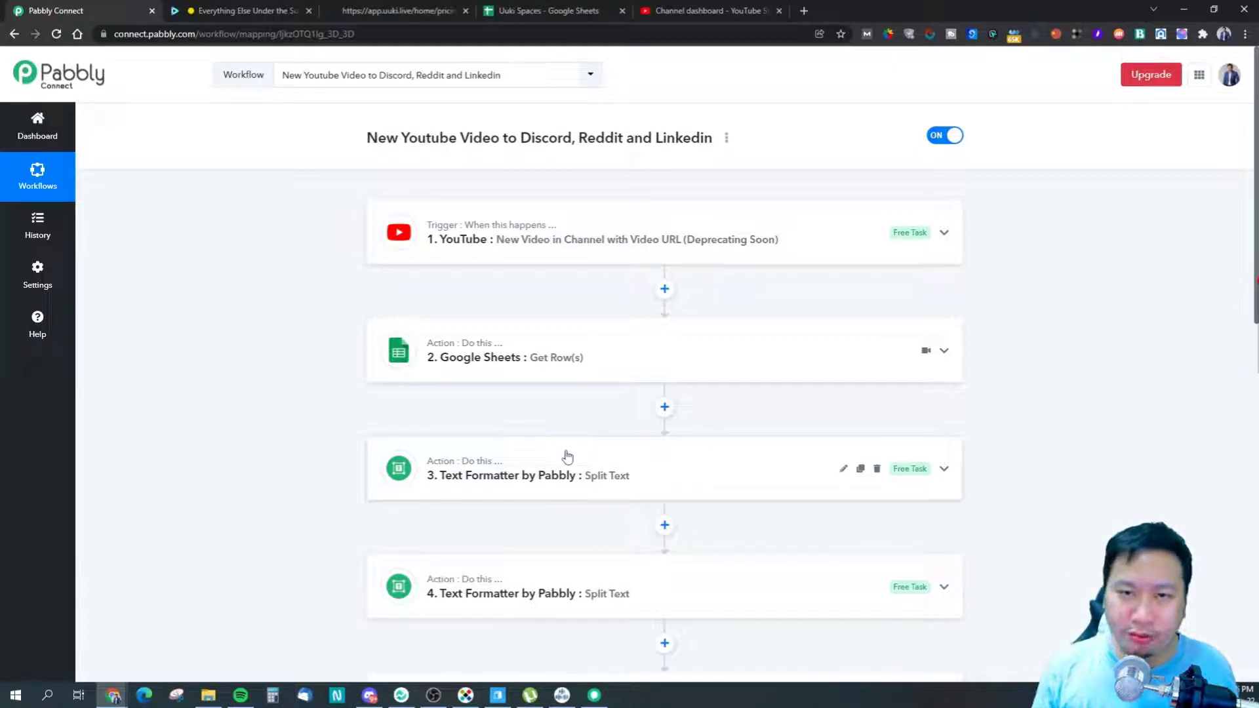
scroll(562, 457, down, 2)
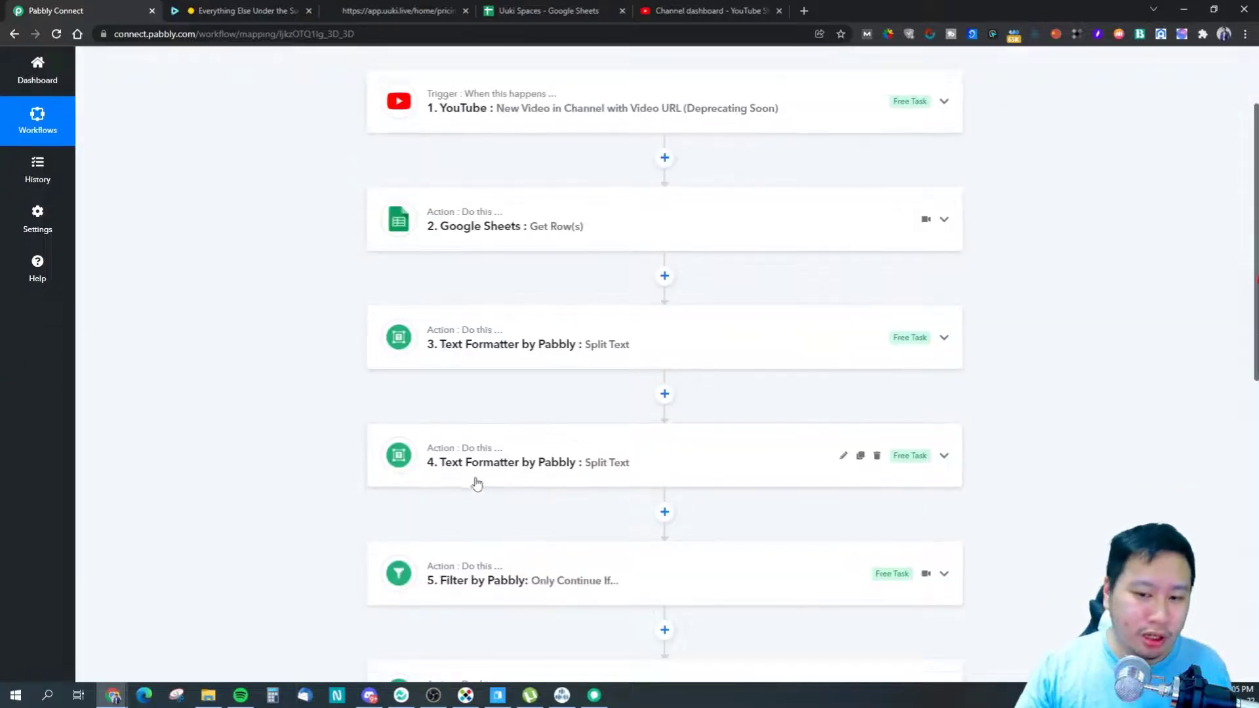
scroll(462, 502, down, 3)
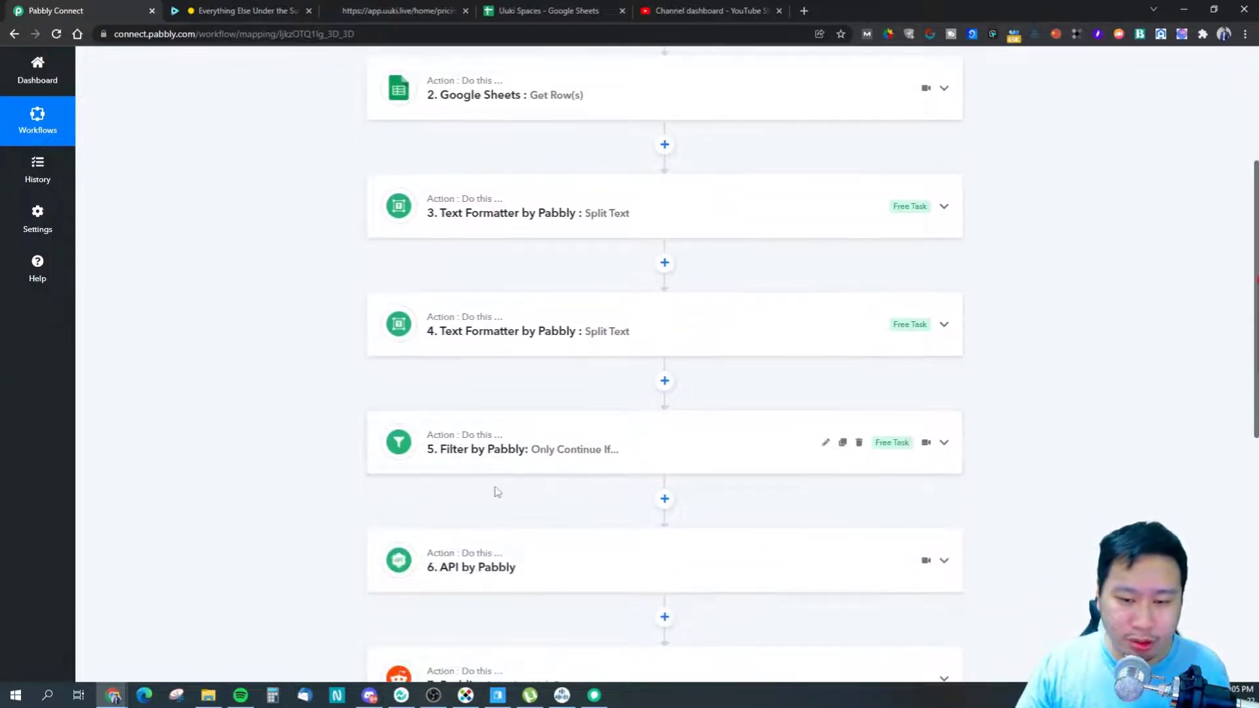
scroll(497, 492, up, 1)
scroll(494, 492, down, 1)
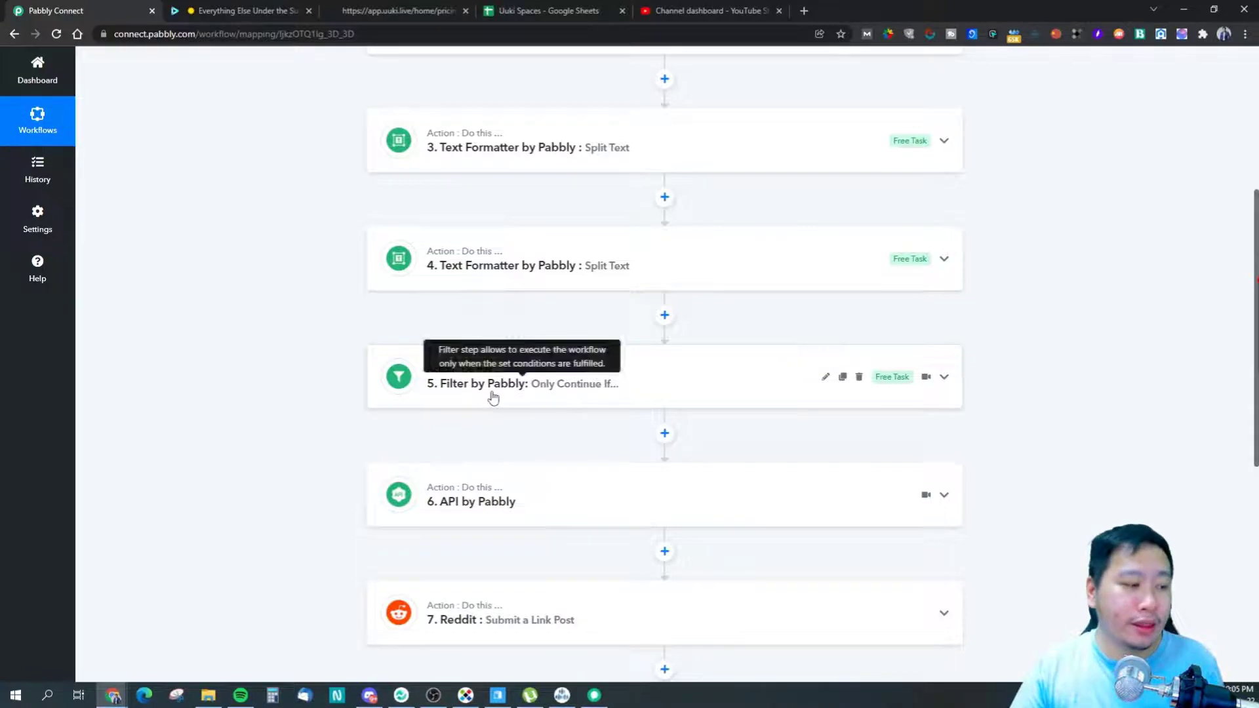
scroll(505, 465, down, 2)
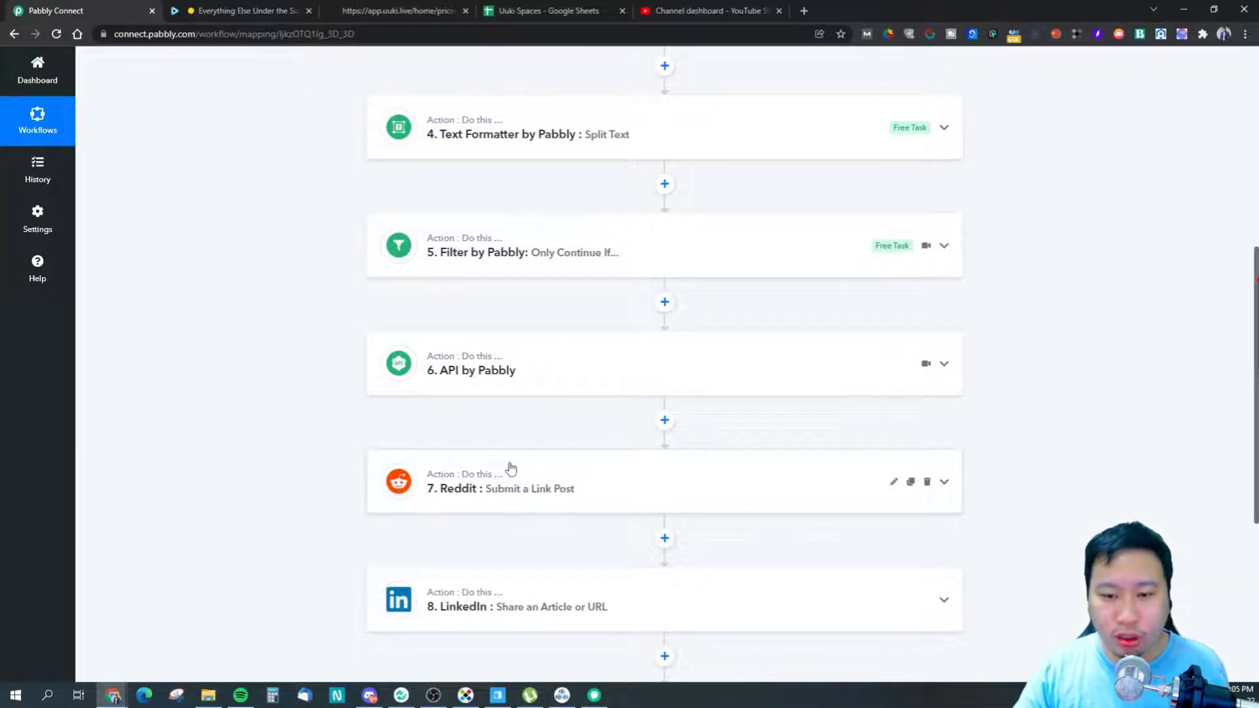
scroll(458, 518, down, 1)
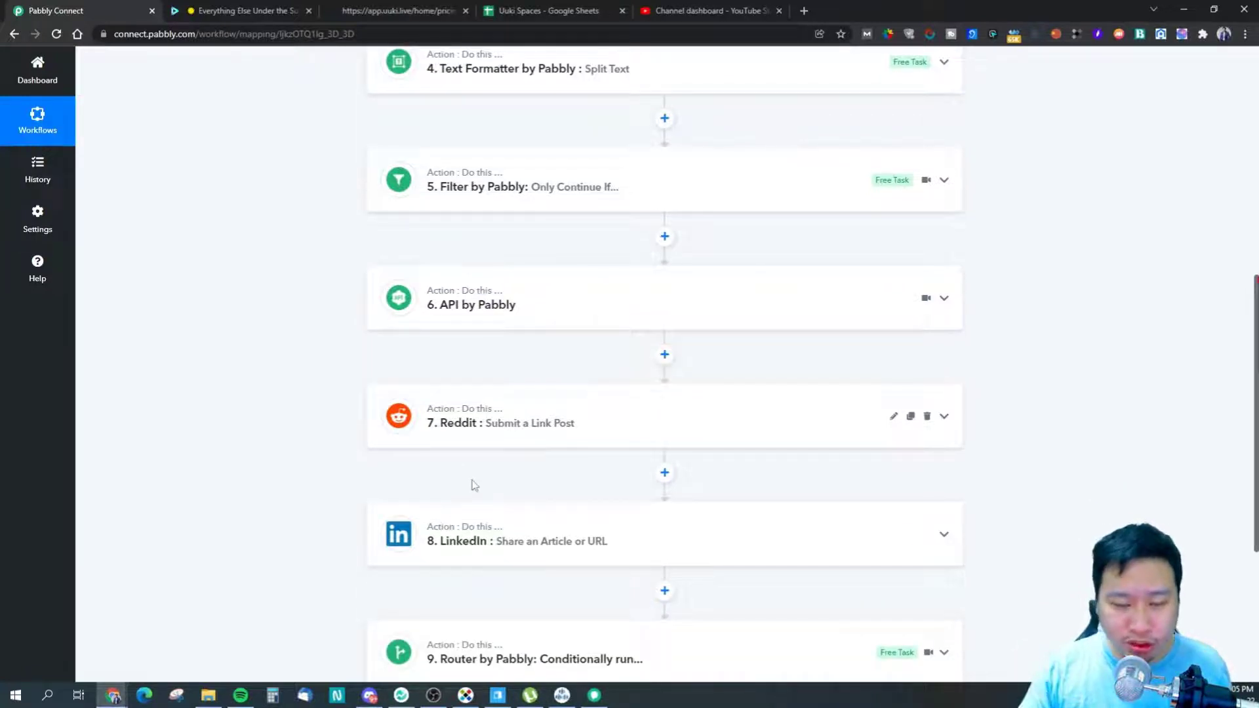
scroll(478, 474, down, 2)
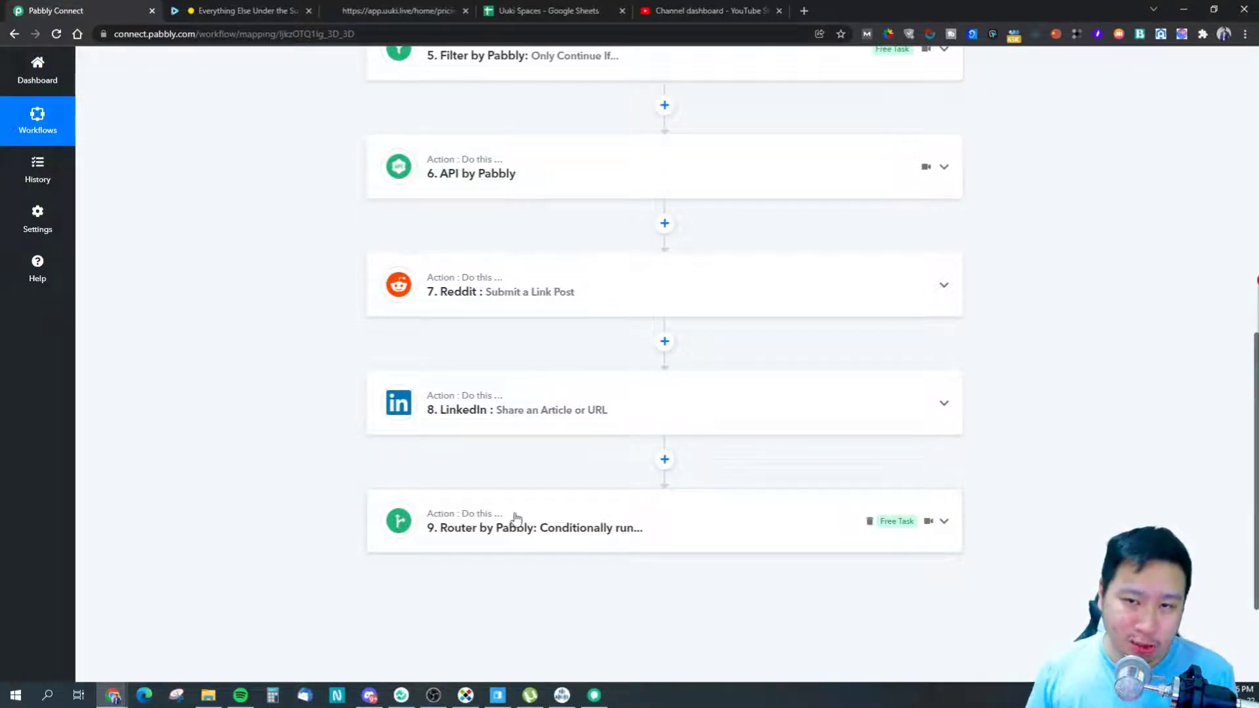
scroll(516, 519, up, 10)
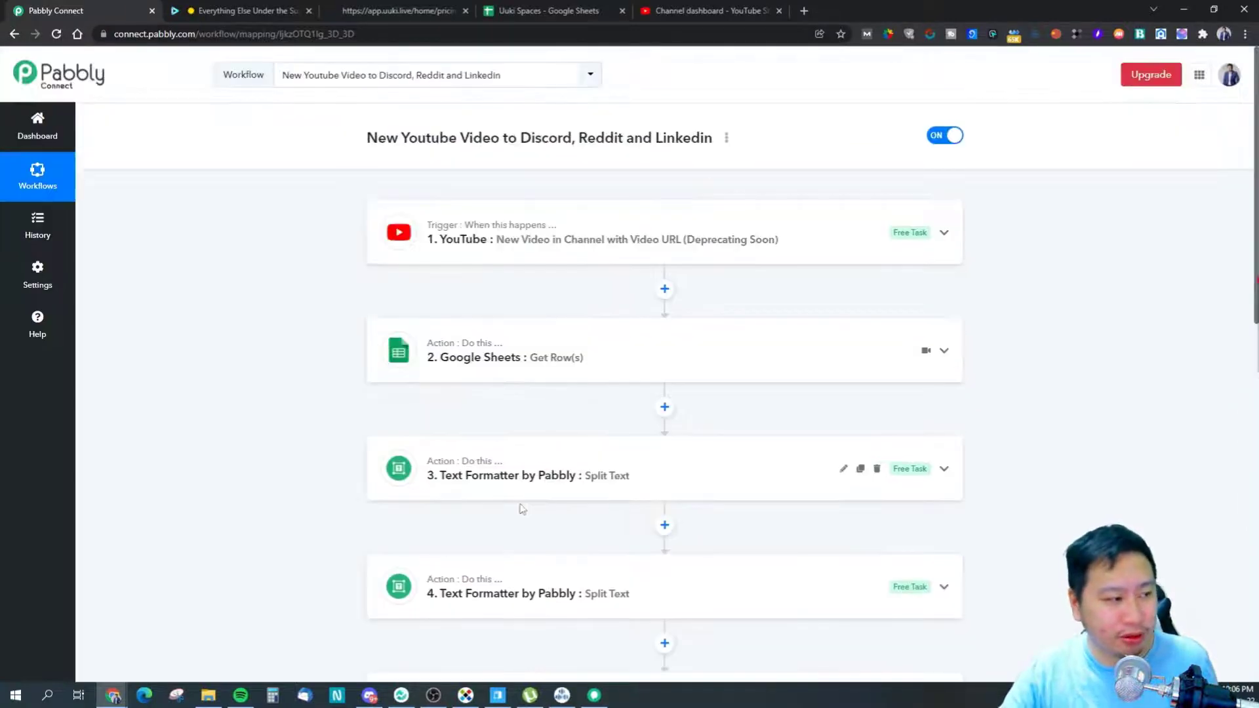
- Open the YouTube trigger's settings and expand its received response
click(589, 229)
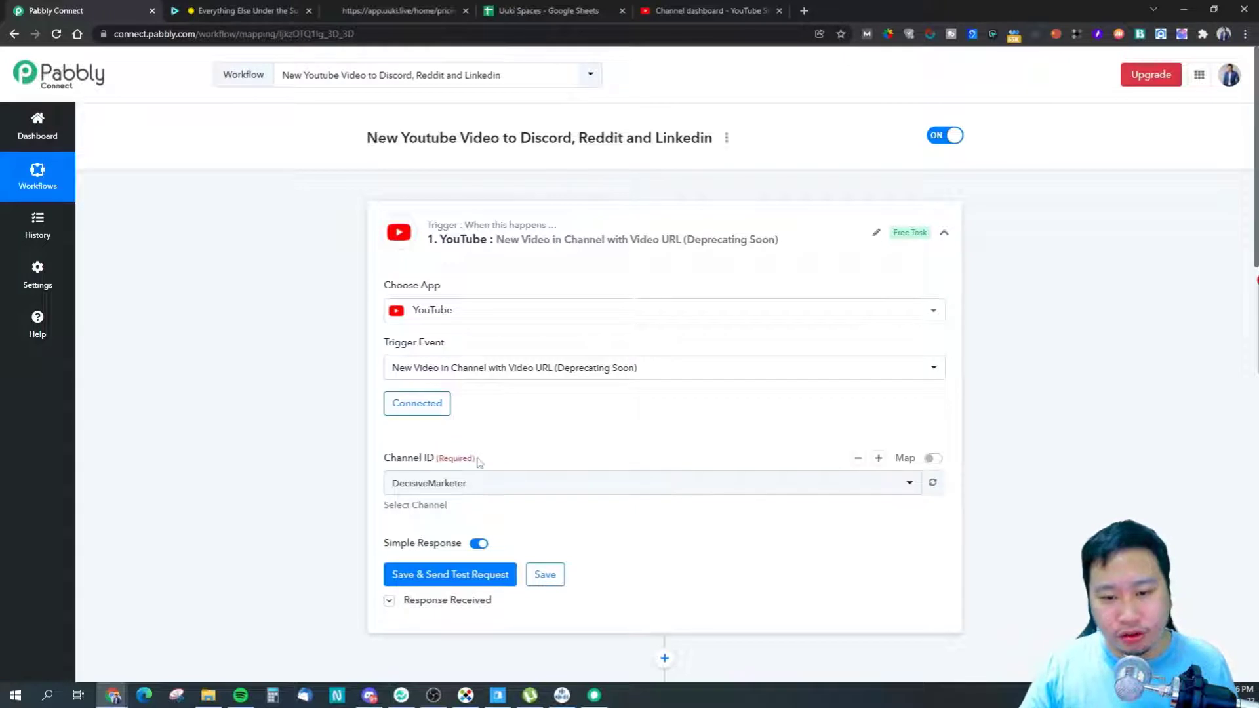
scroll(523, 481, down, 1)
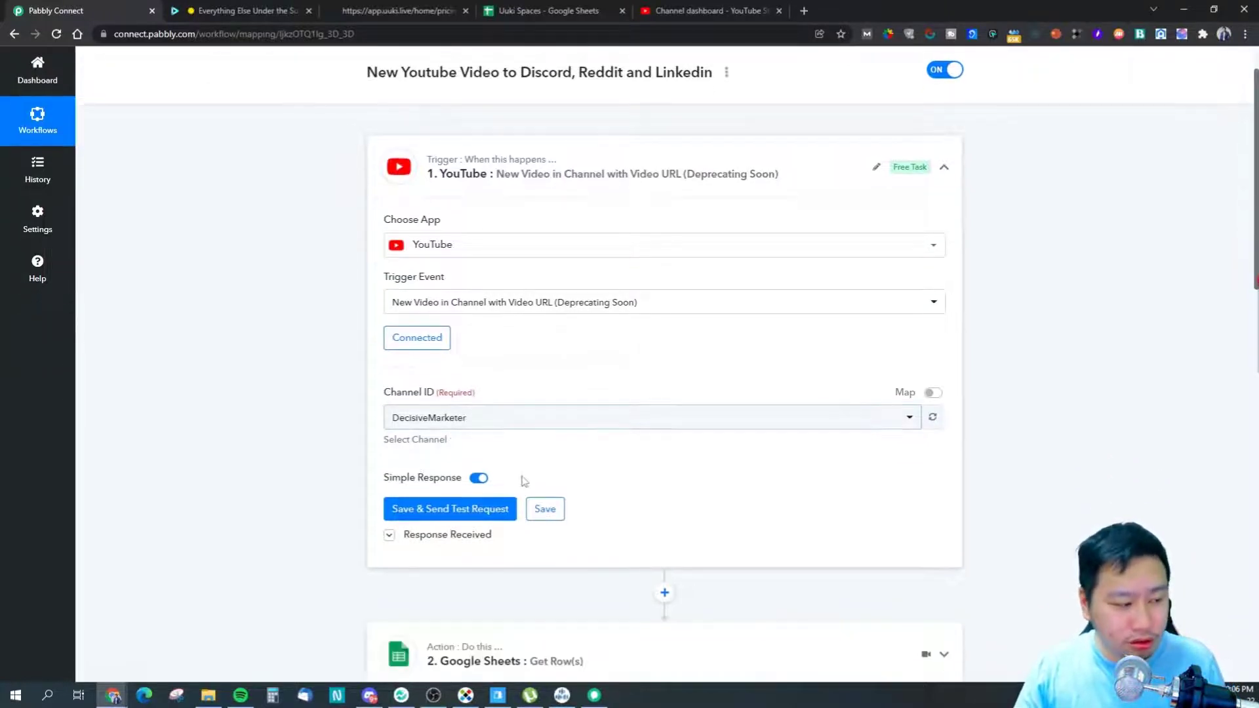
scroll(354, 531, down, 2)
click(456, 379)
- Examine the labels and values in the YouTube response, including the video title, description and thumbnail fields
scroll(687, 463, up, 2)
scroll(1027, 459, down, 3)
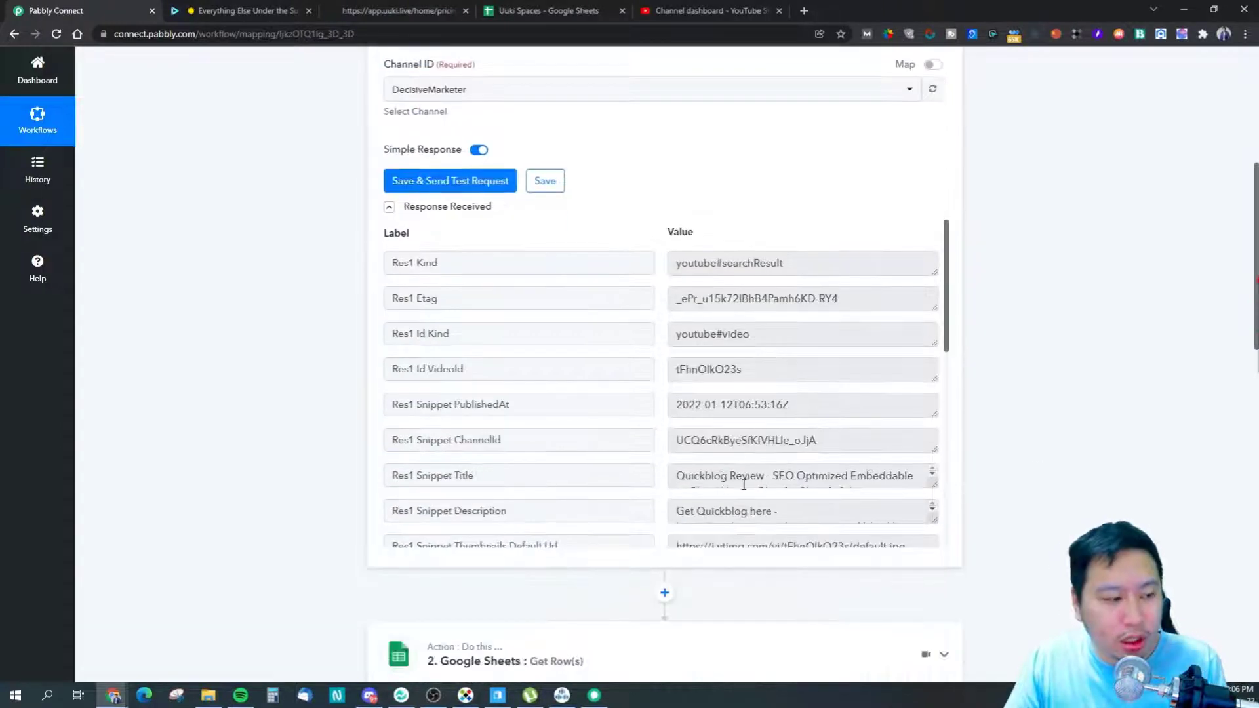
scroll(709, 476, down, 1)
scroll(715, 473, up, 3)
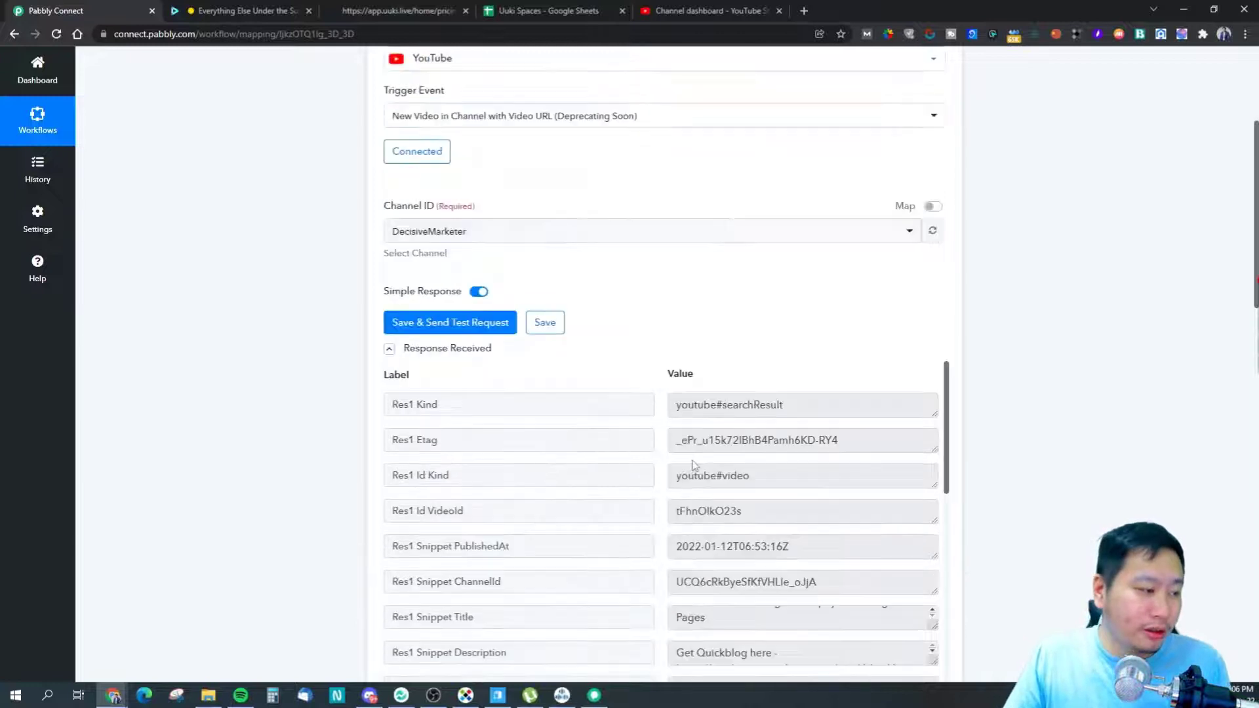
scroll(725, 472, down, 2)
scroll(725, 473, up, 3)
scroll(987, 456, down, 3)
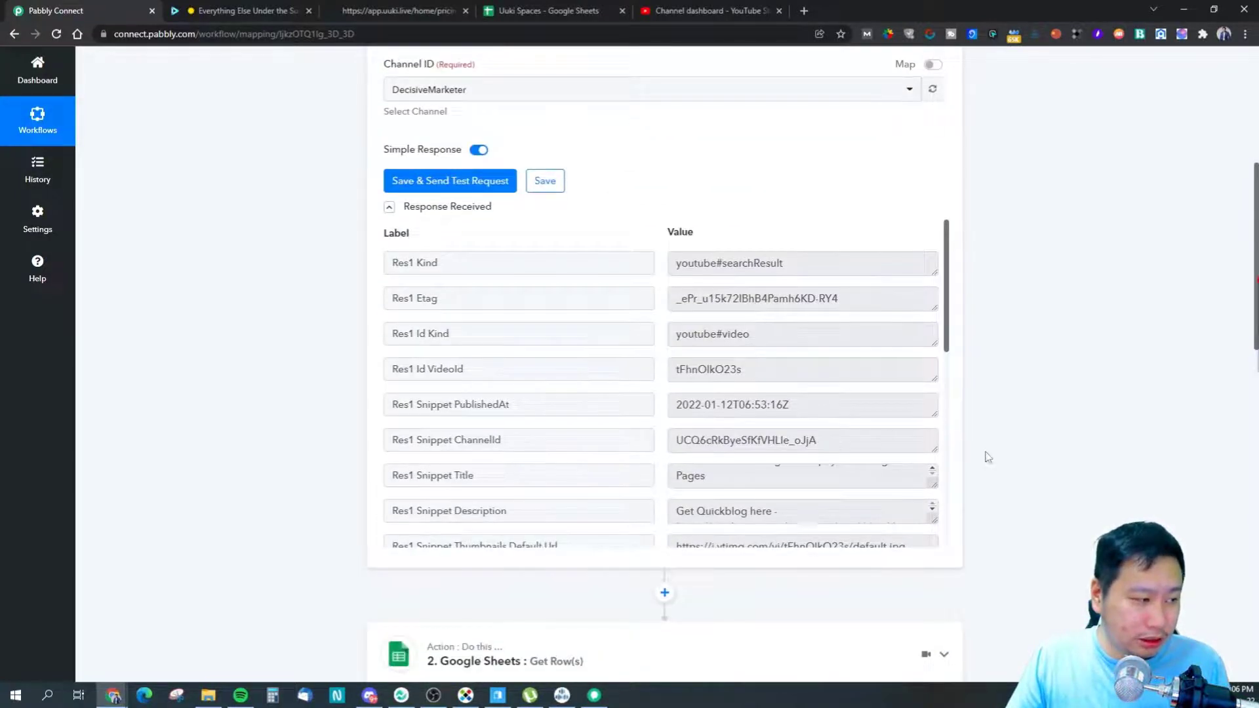
scroll(781, 414, down, 4)
scroll(781, 415, down, 2)
scroll(779, 416, up, 5)
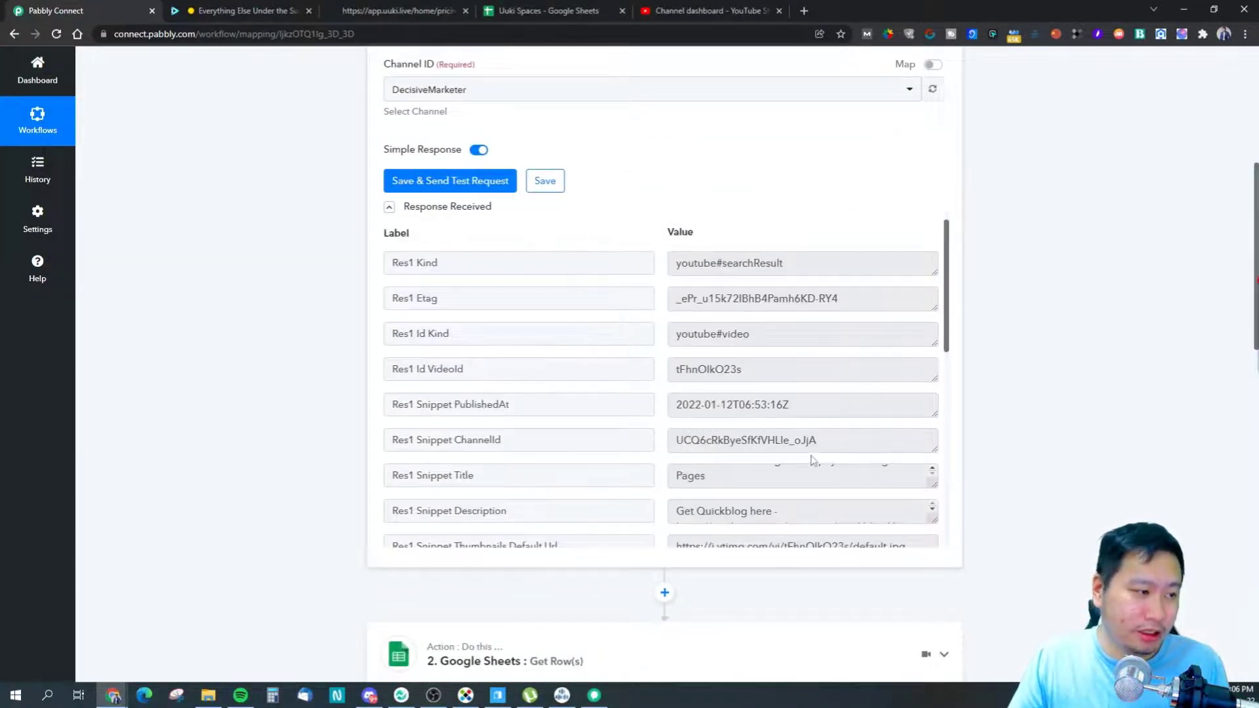
scroll(734, 493, down, 8)
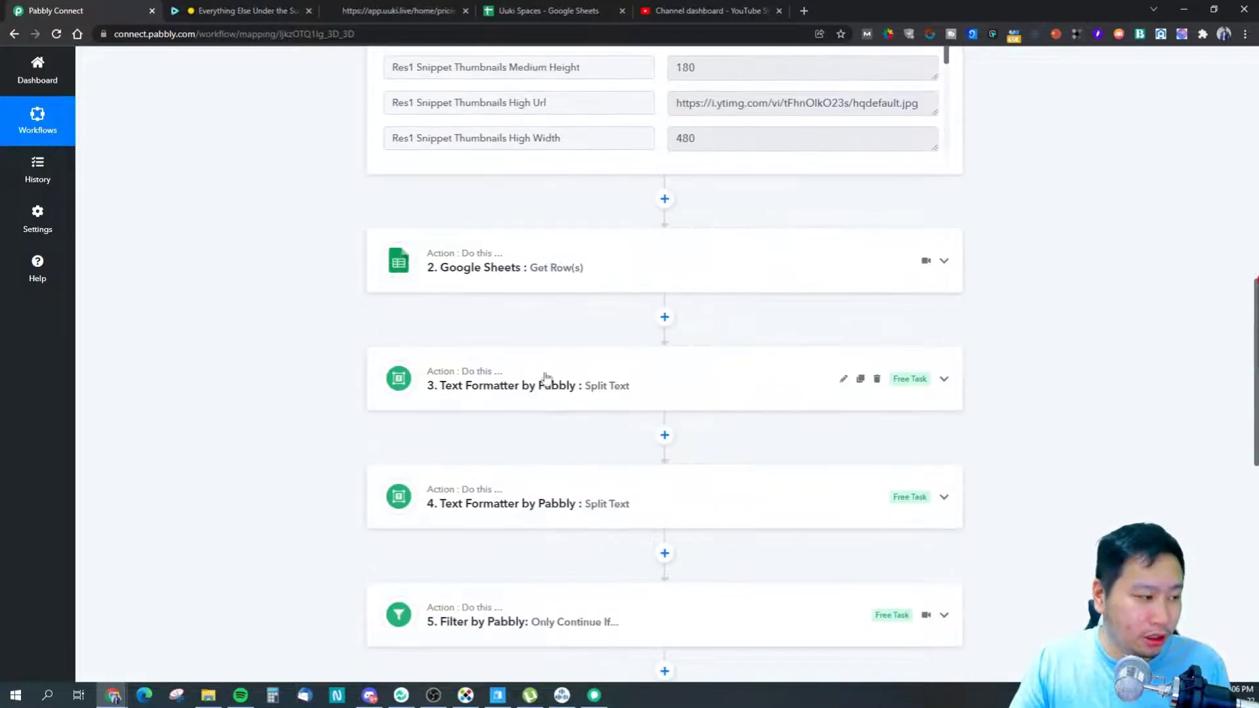
- Open the Google Sheets Get Row(s) action and review its spreadsheet, sheet and range settings
click(740, 285)
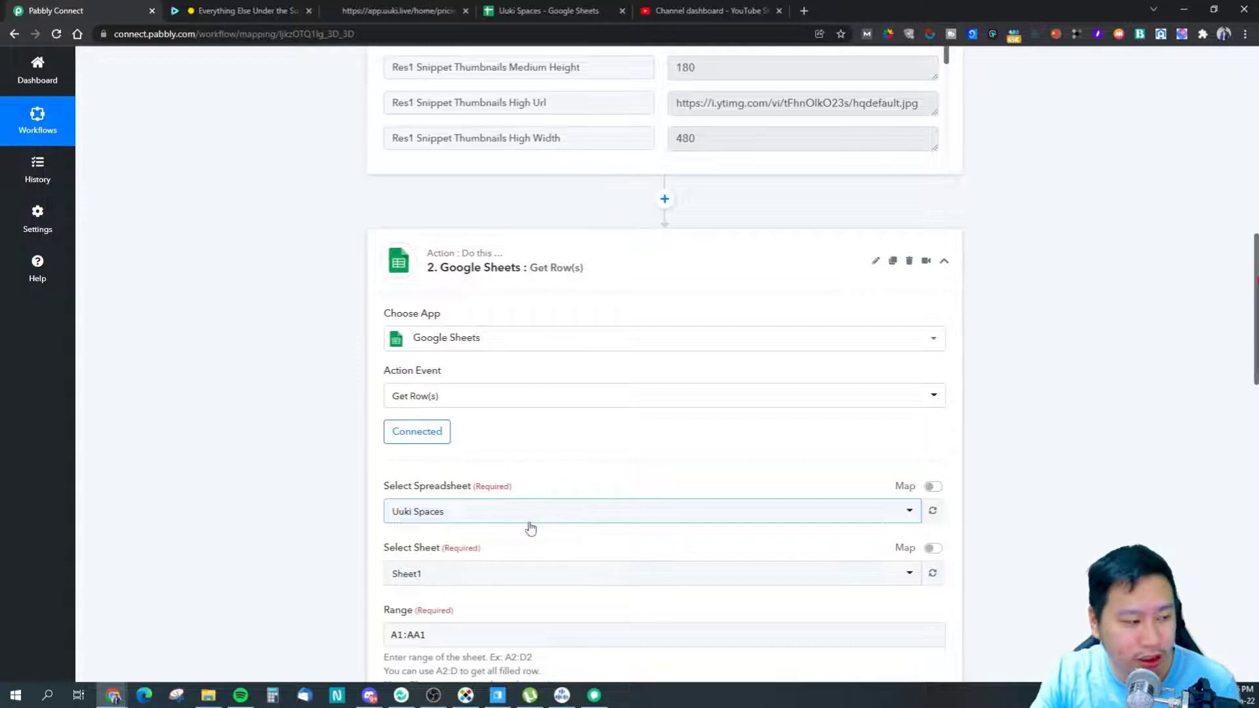
scroll(531, 529, down, 3)
scroll(473, 520, down, 4)
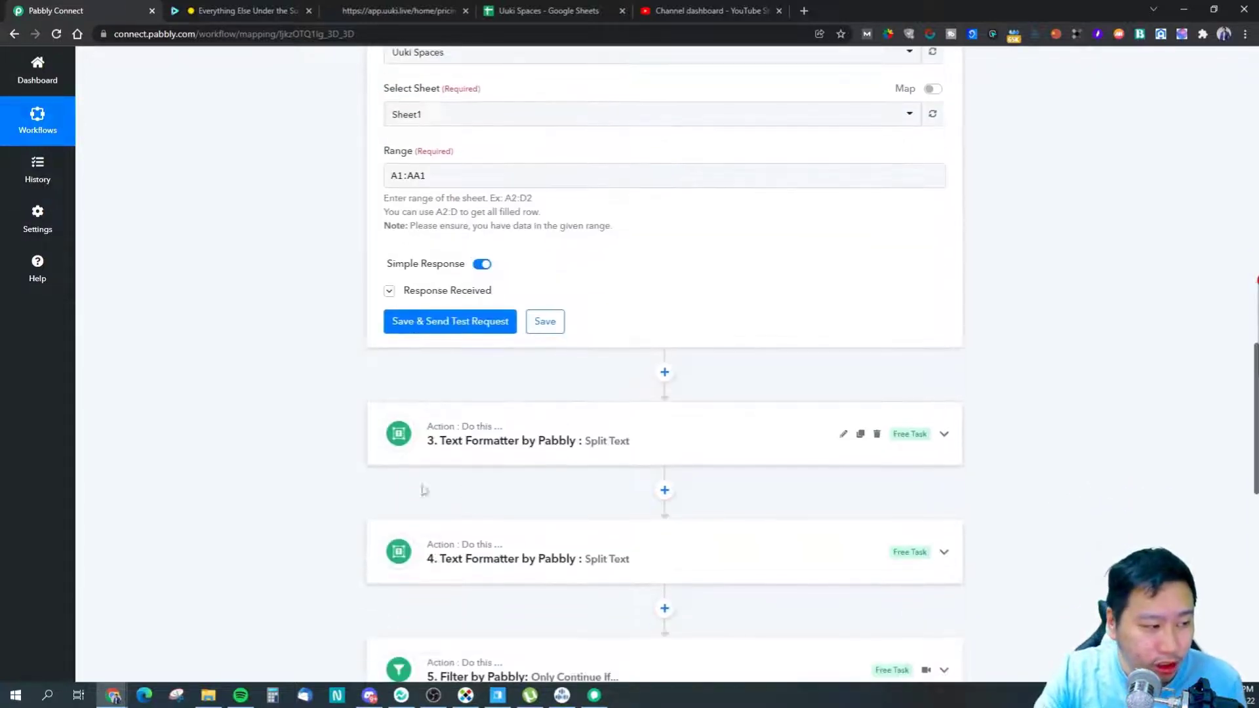
- Open the step 3 Text Formatter action and review its text to split, separator and segment index
scroll(528, 434, down, 4)
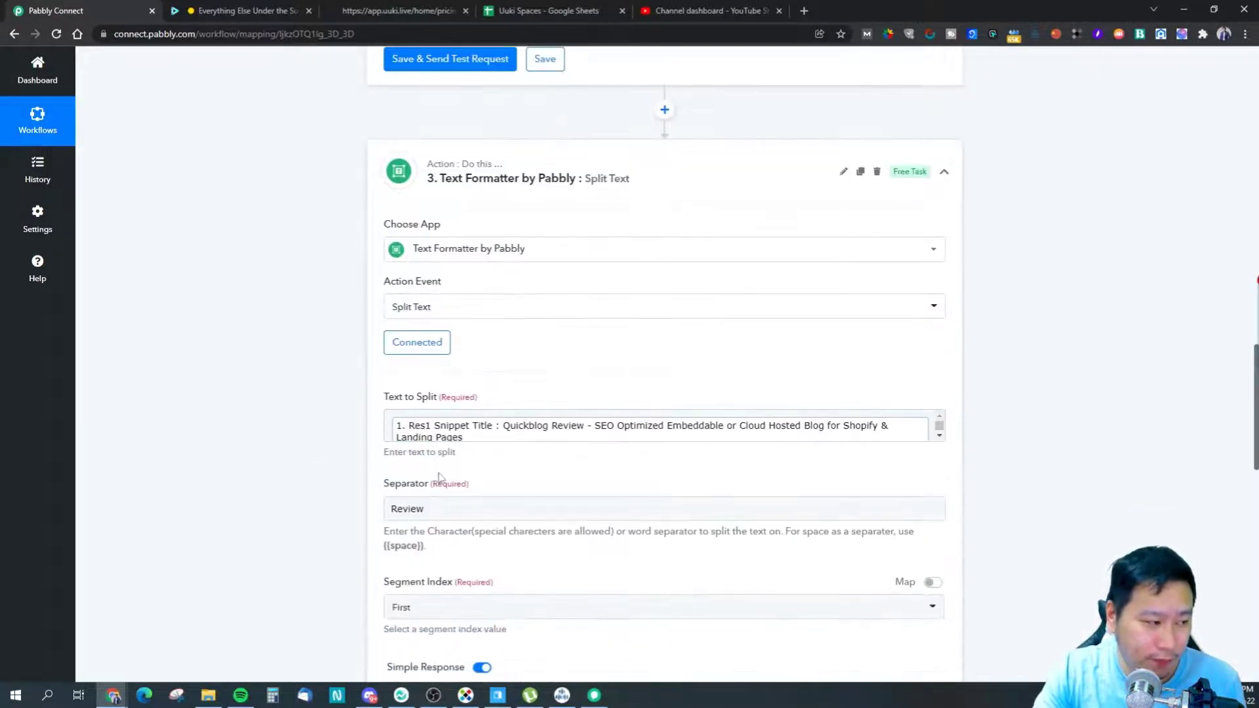
scroll(491, 433, down, 1)
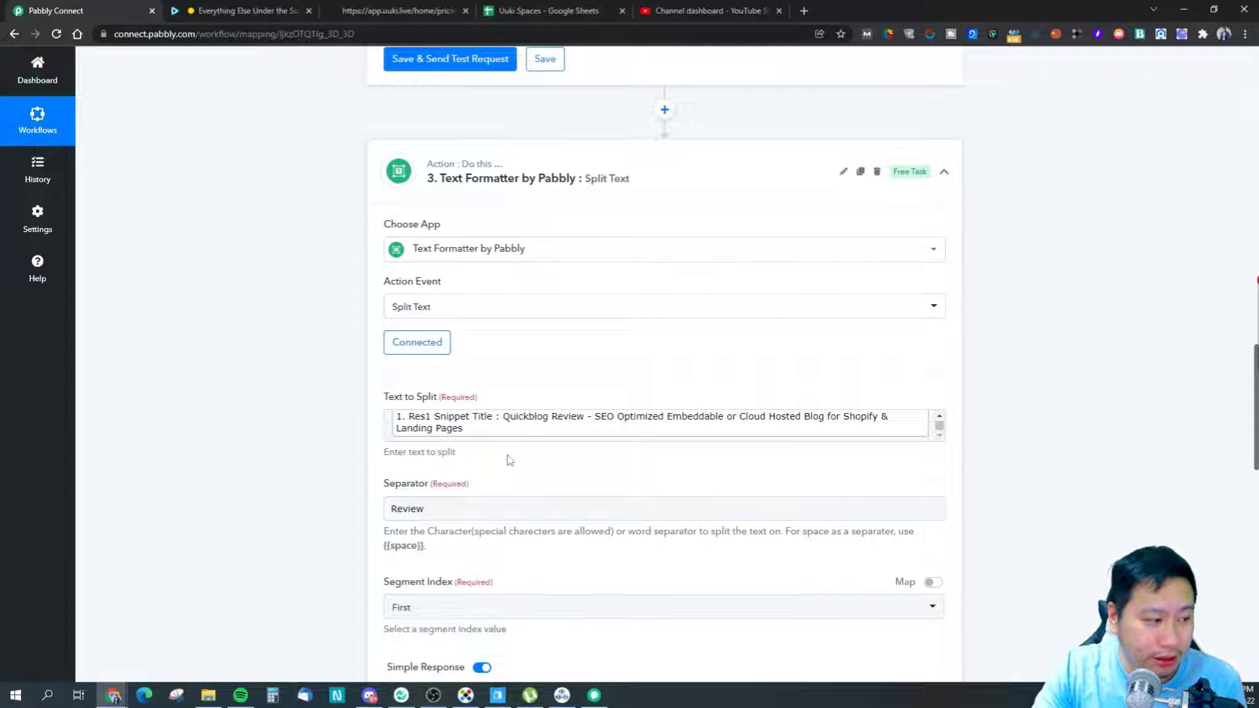
scroll(510, 460, down, 1)
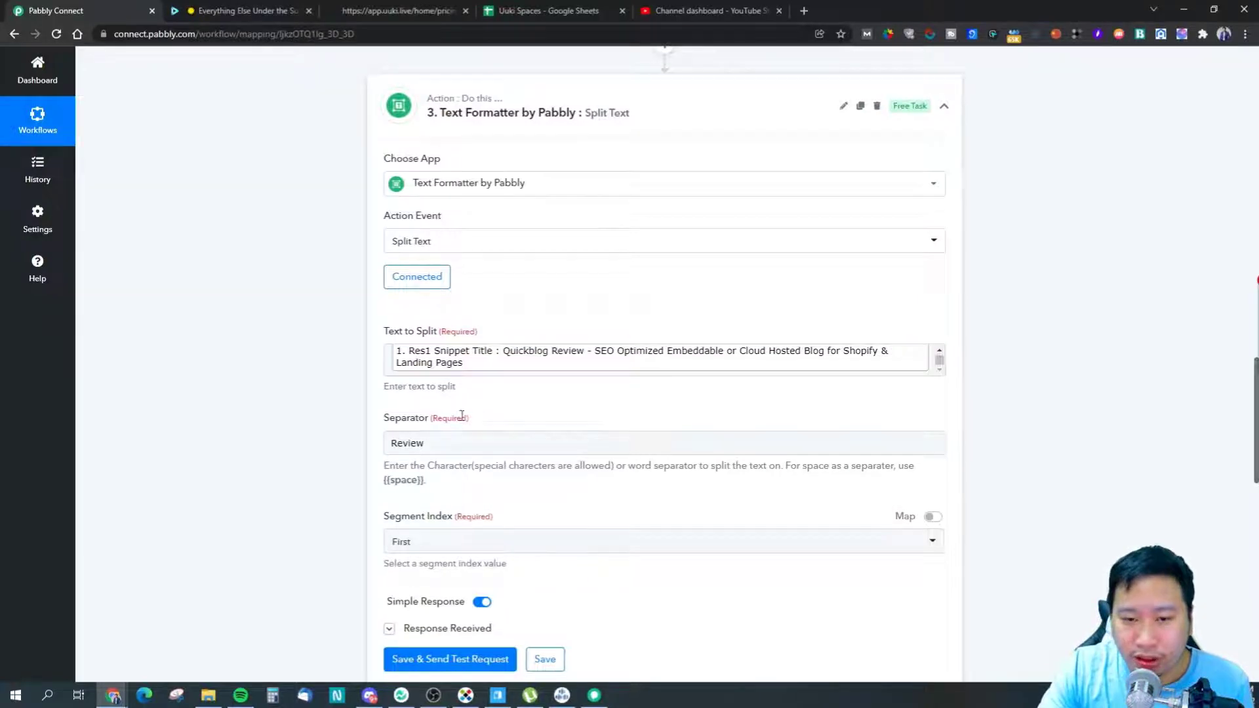
scroll(472, 438, down, 3)
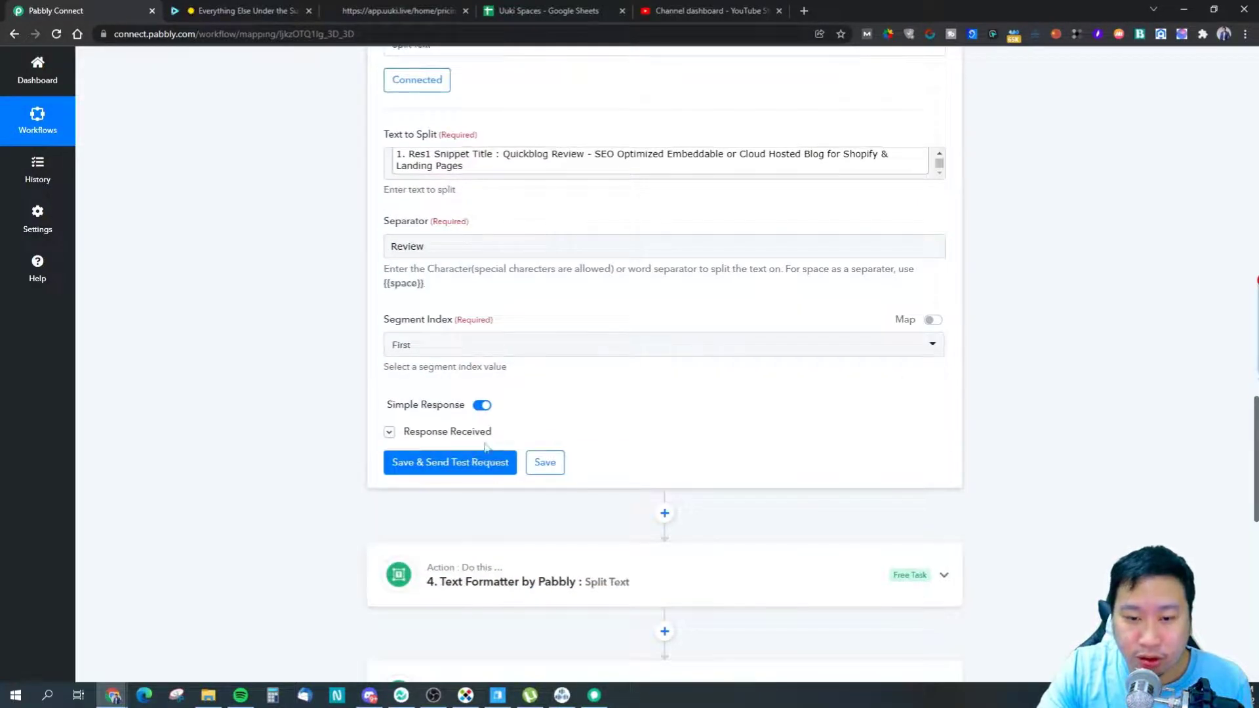
- Expand the step 3 Text Formatter's received response, compare it with the text to split and separator, and collapse the action
click(468, 443)
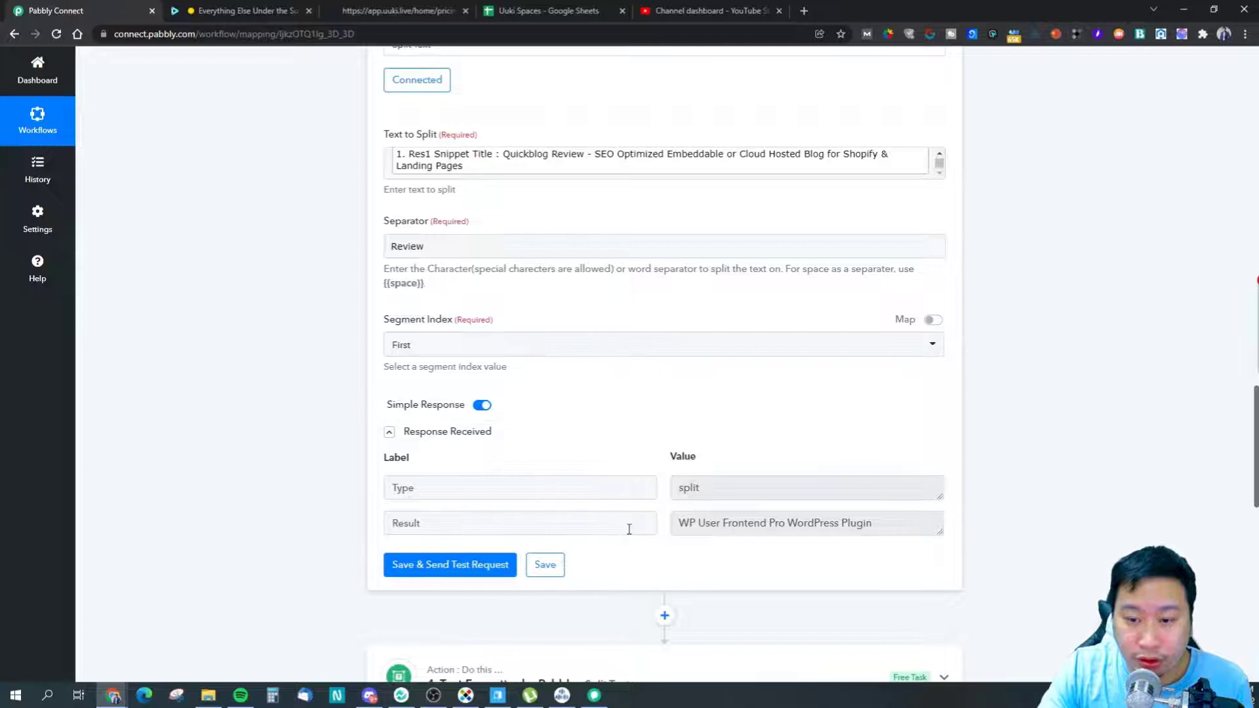
scroll(545, 556, up, 2)
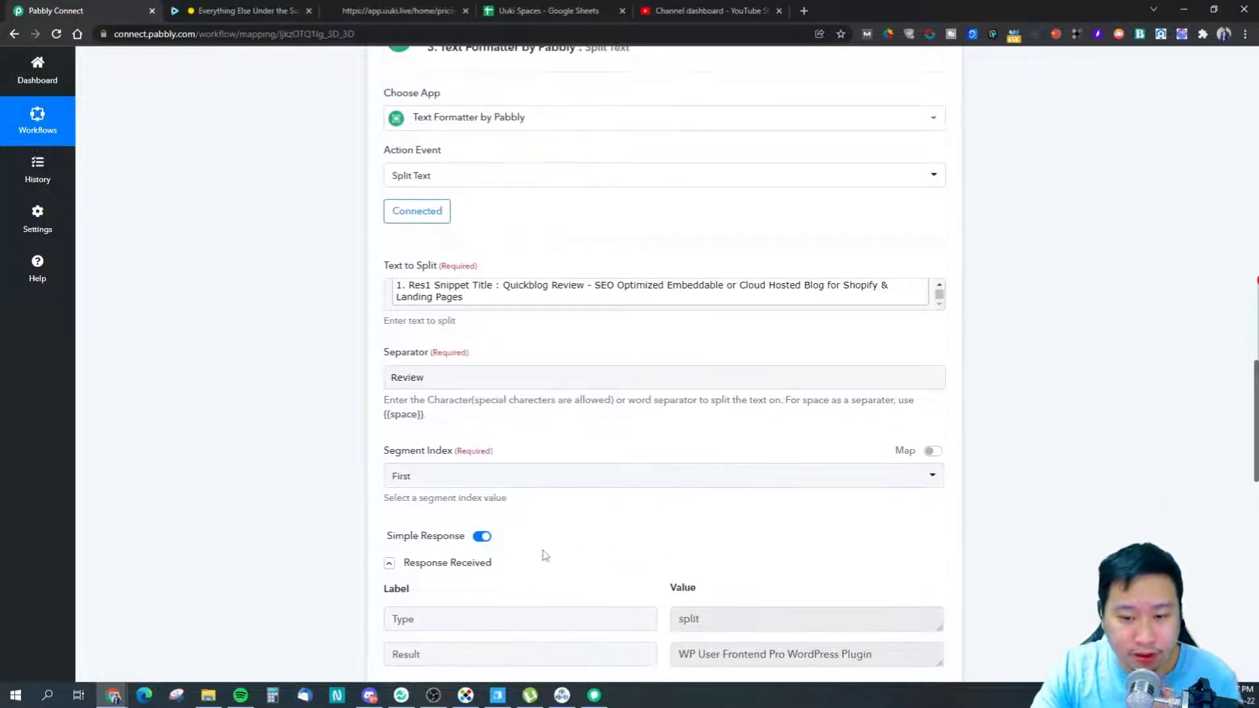
scroll(543, 556, up, 2)
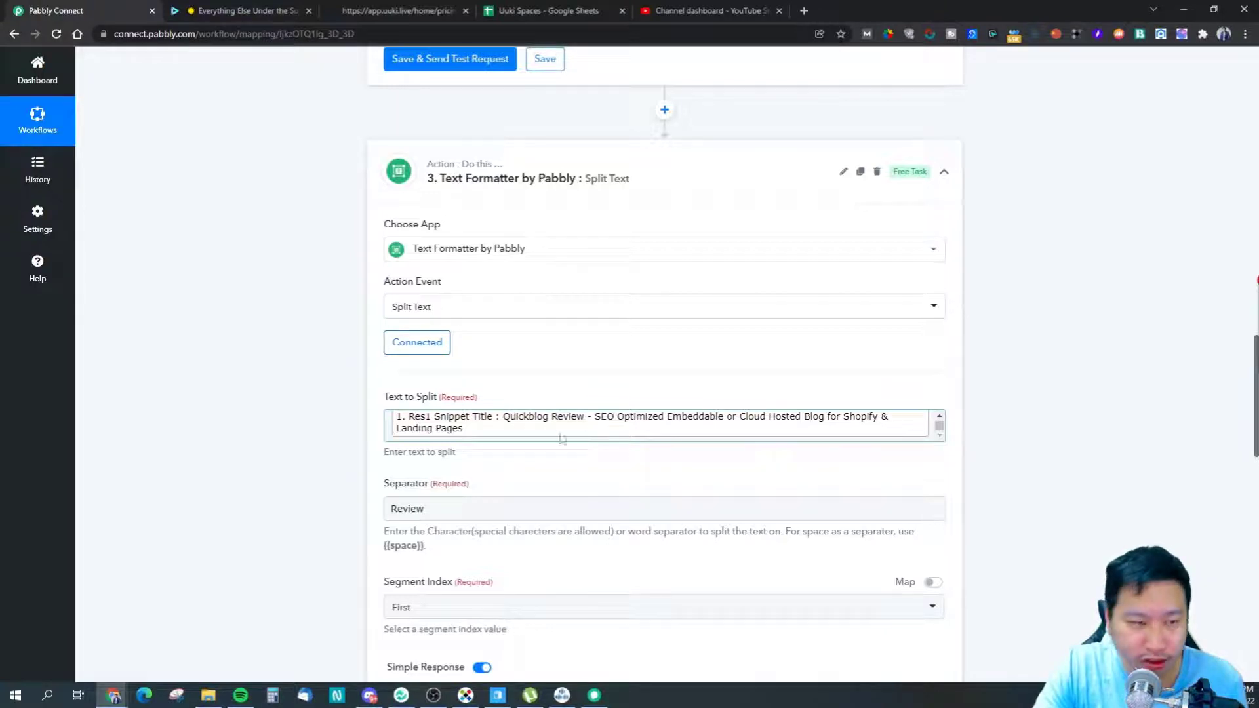
scroll(562, 439, down, 1)
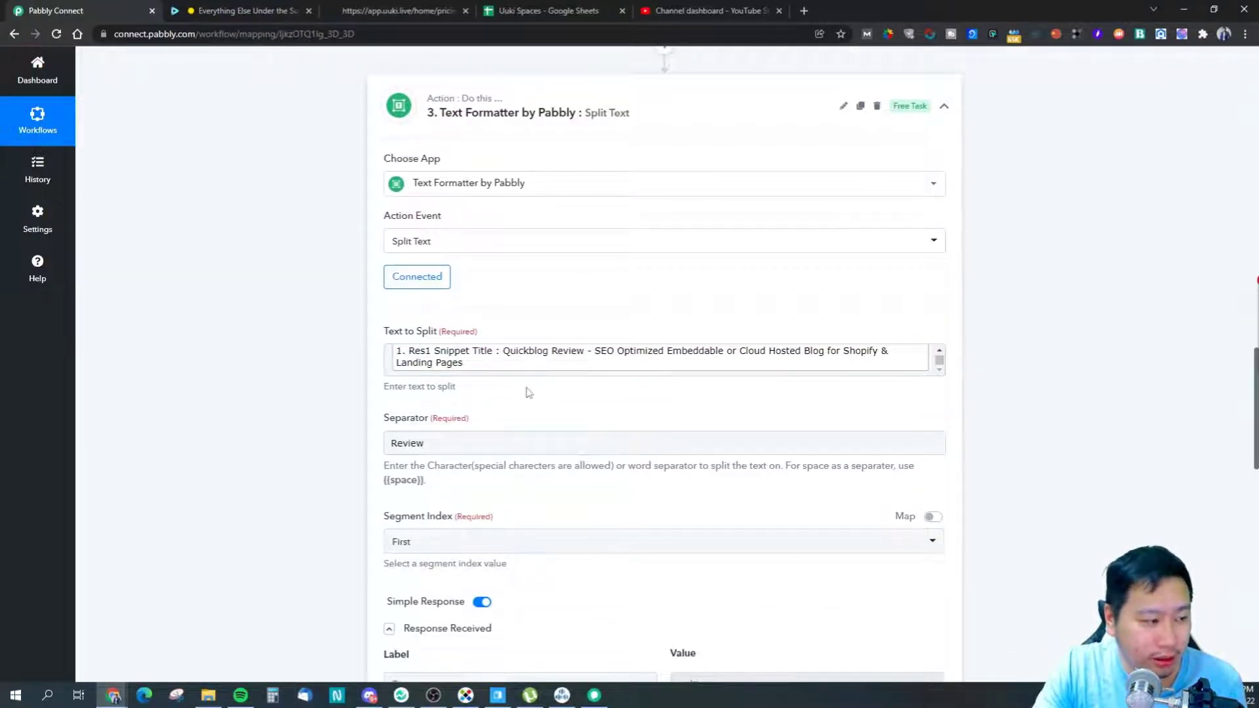
scroll(610, 256, down, 1)
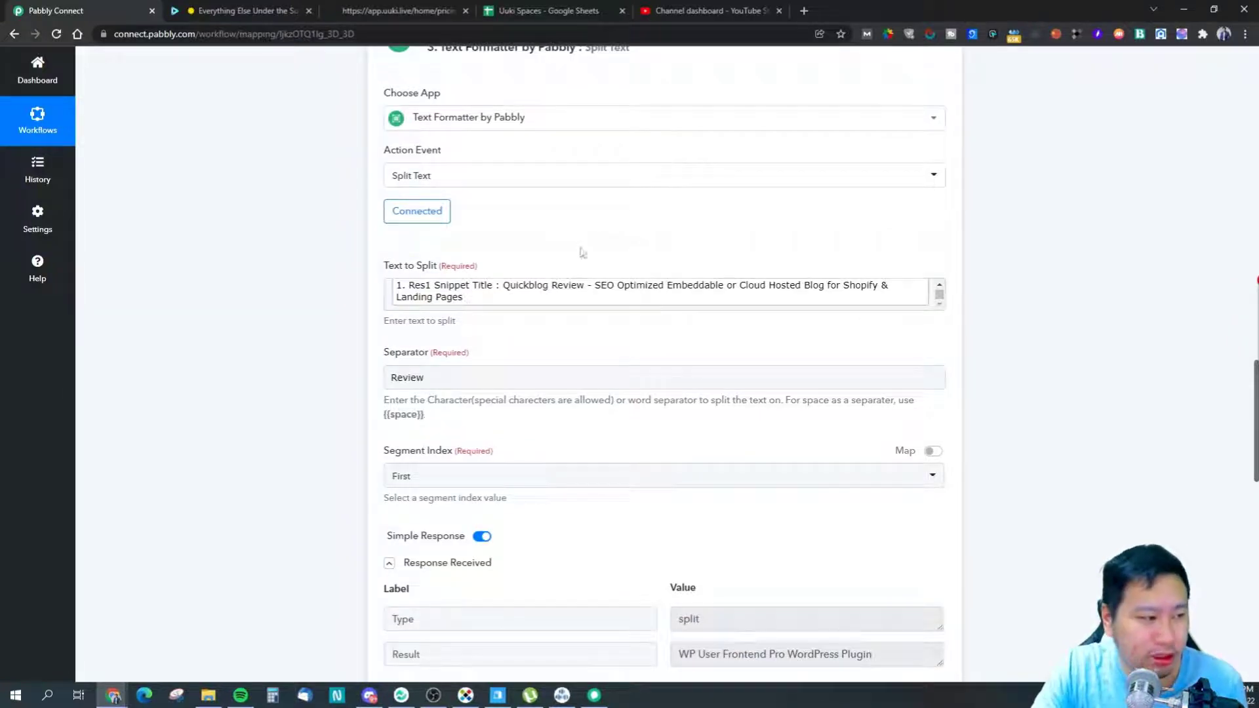
click(510, 294)
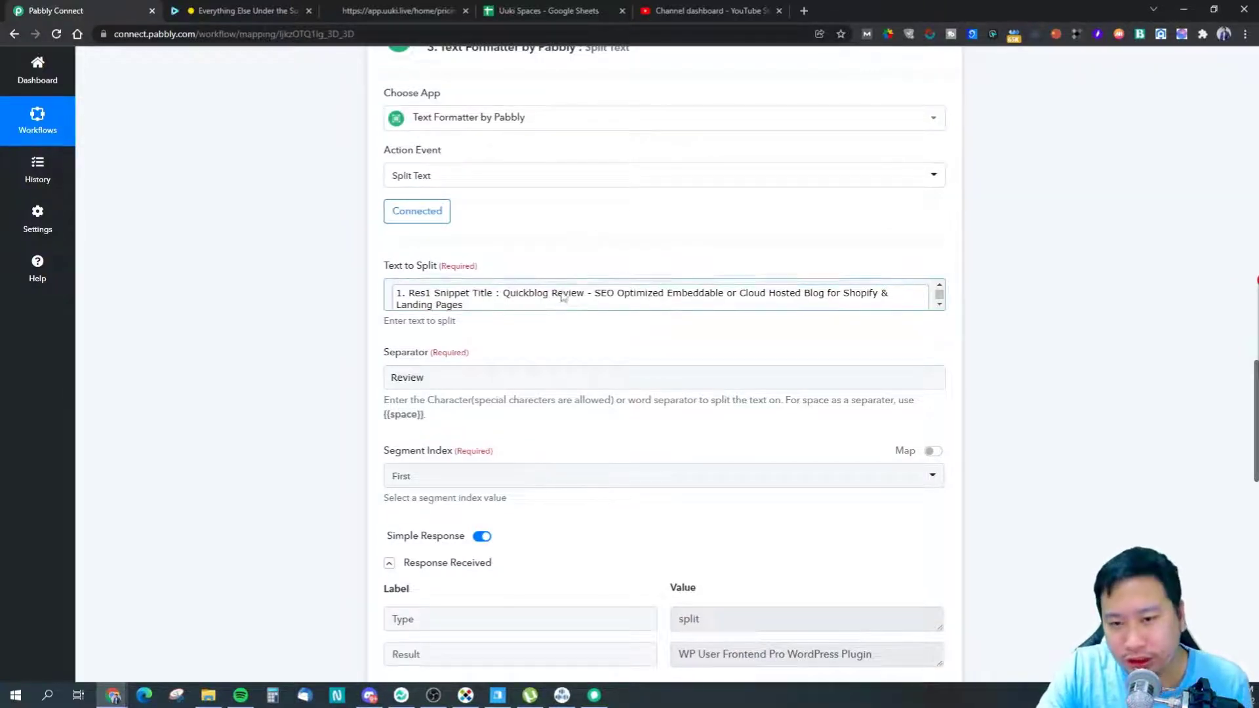
scroll(571, 380, up, 2)
click(679, 182)
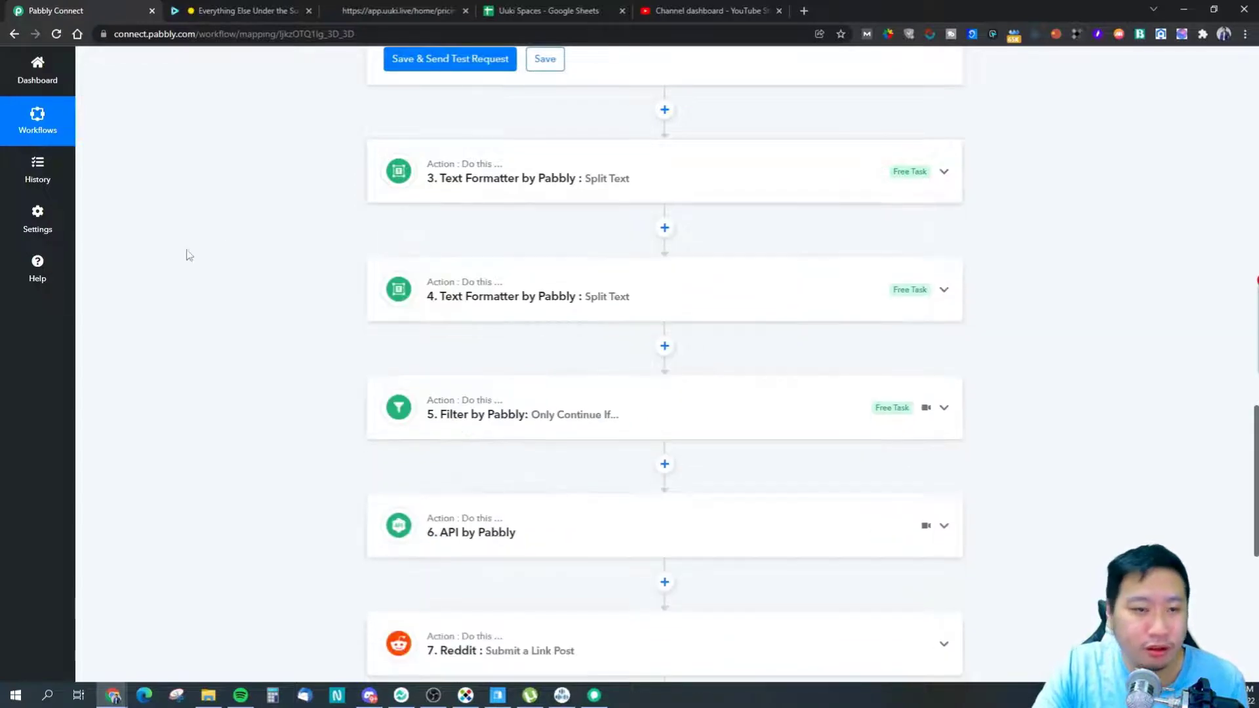
- Open the step 4 Text Formatter action and review its text to split, separator and segment index
click(533, 292)
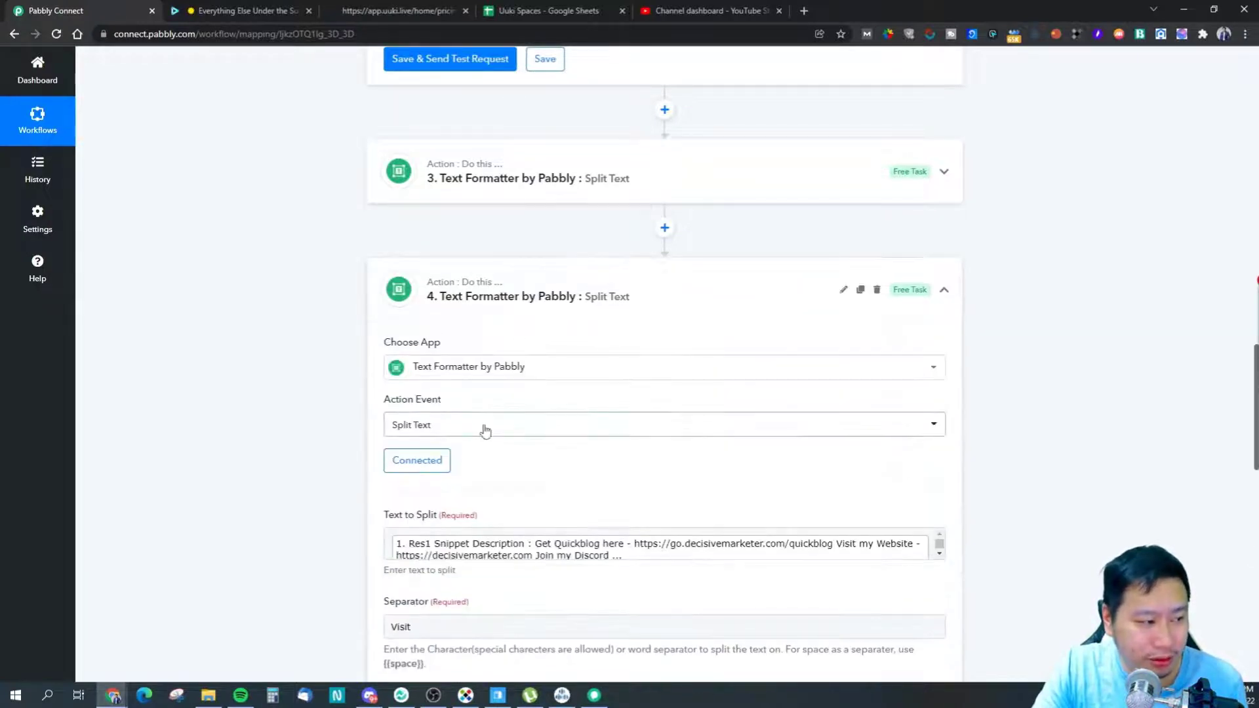
scroll(484, 430, down, 2)
scroll(546, 425, down, 1)
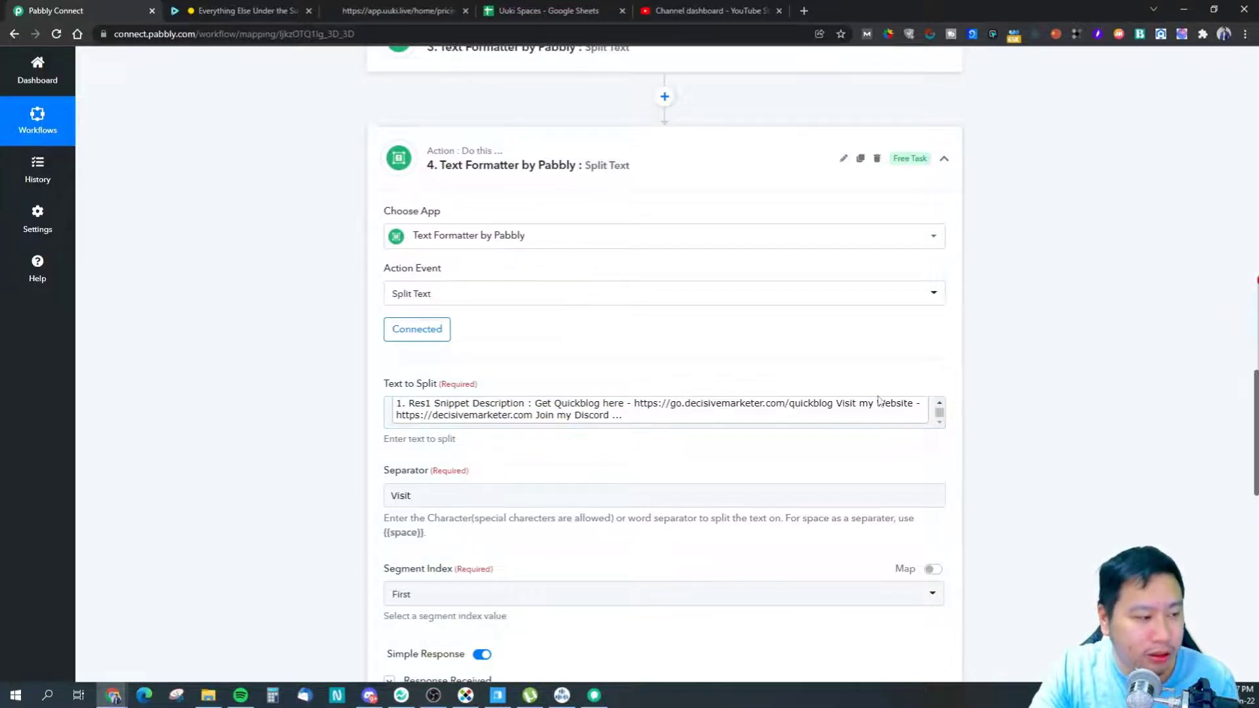
scroll(537, 478, down, 3)
- Expand the step 4 received response and enlarge the Result value to read the split text in full
click(471, 486)
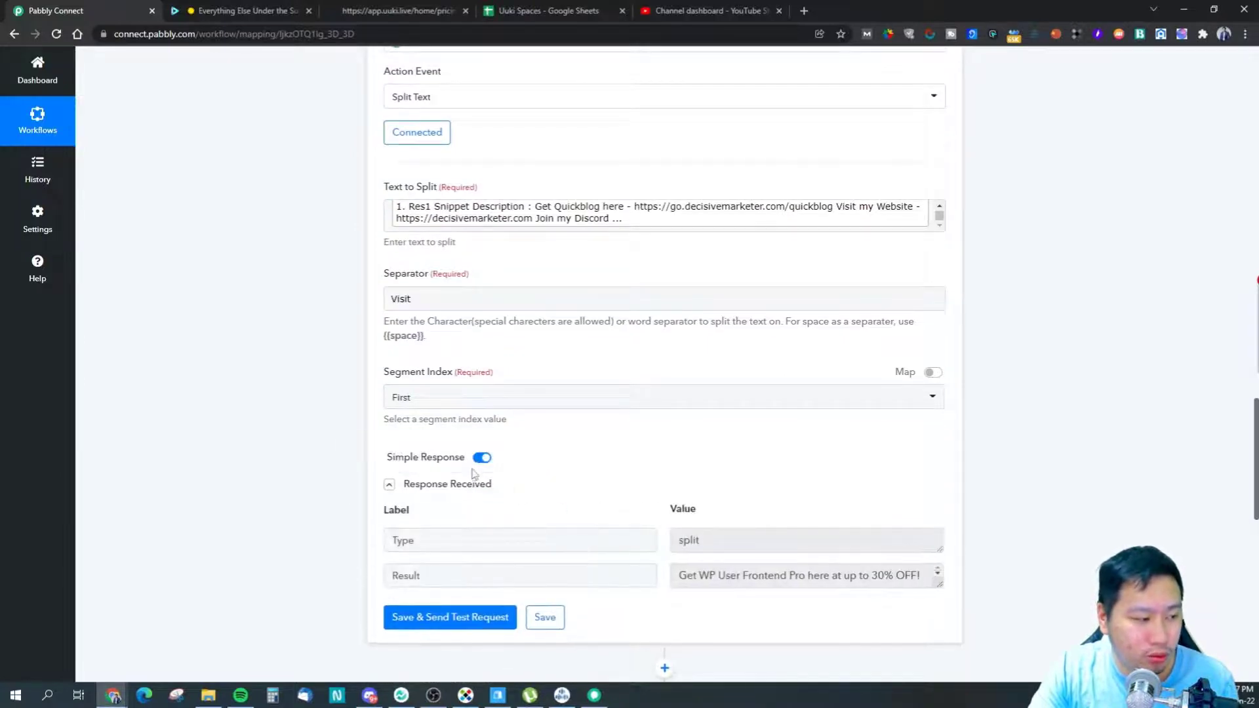
drag(681, 576, 843, 582)
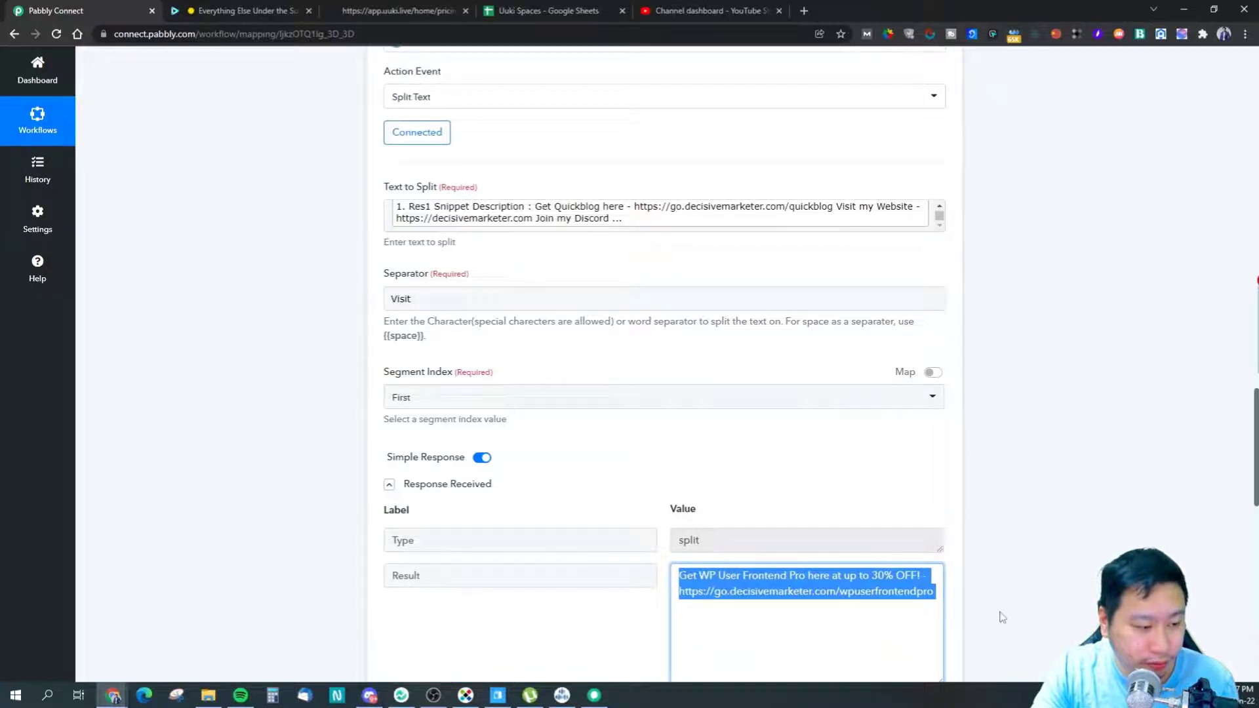
scroll(950, 597, down, 1)
click(846, 565)
scroll(649, 472, up, 1)
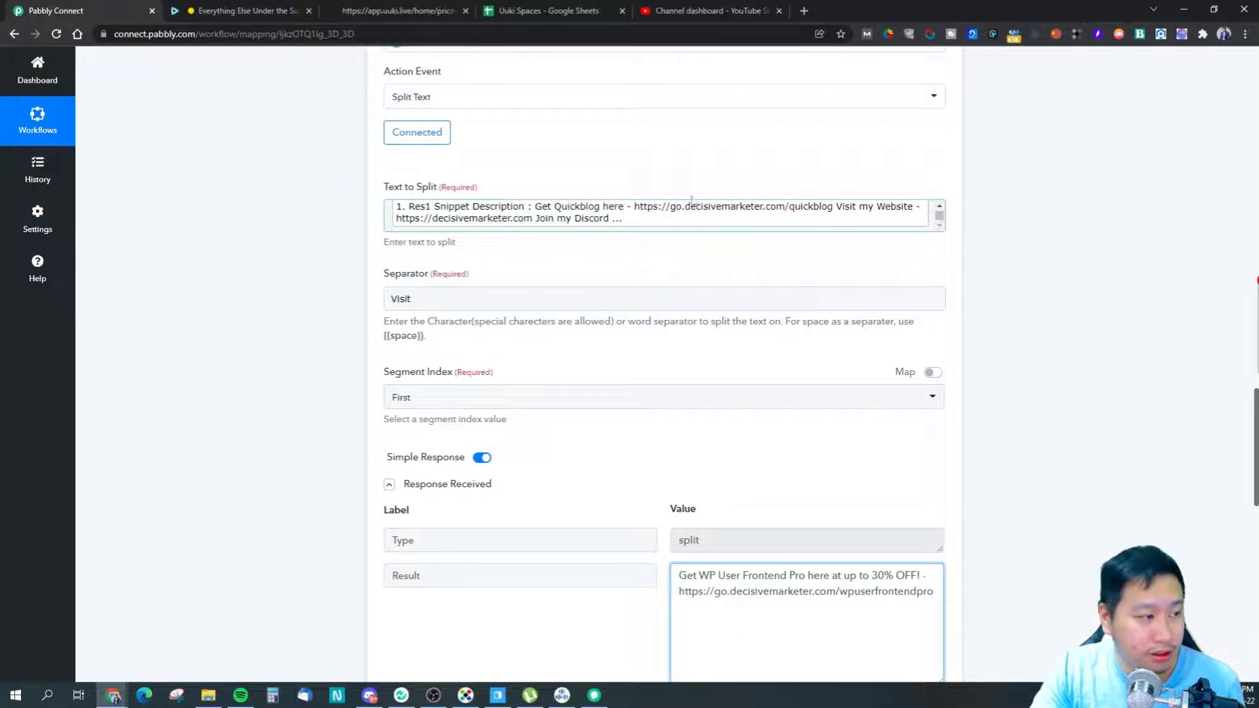
- View the YouTube trigger data that can be mapped to step 4's Text to Split, including Snippet Description, and close the list
scroll(978, 379, up, 3)
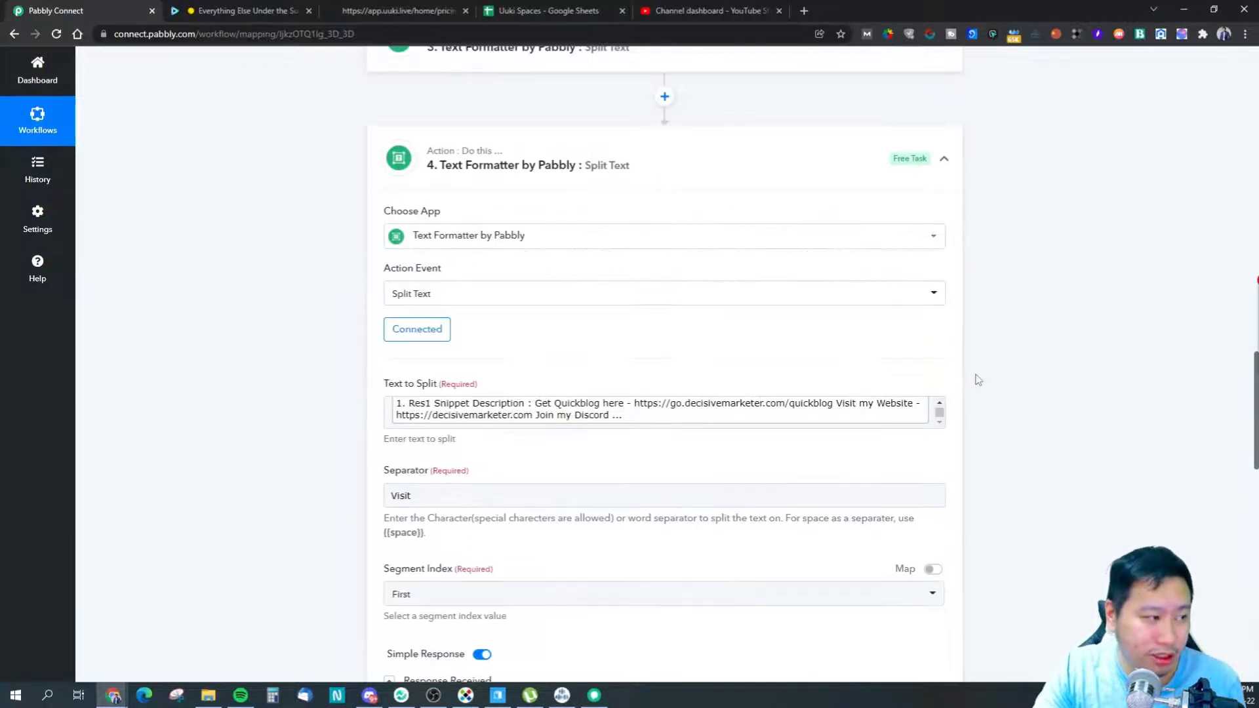
scroll(435, 413, up, 5)
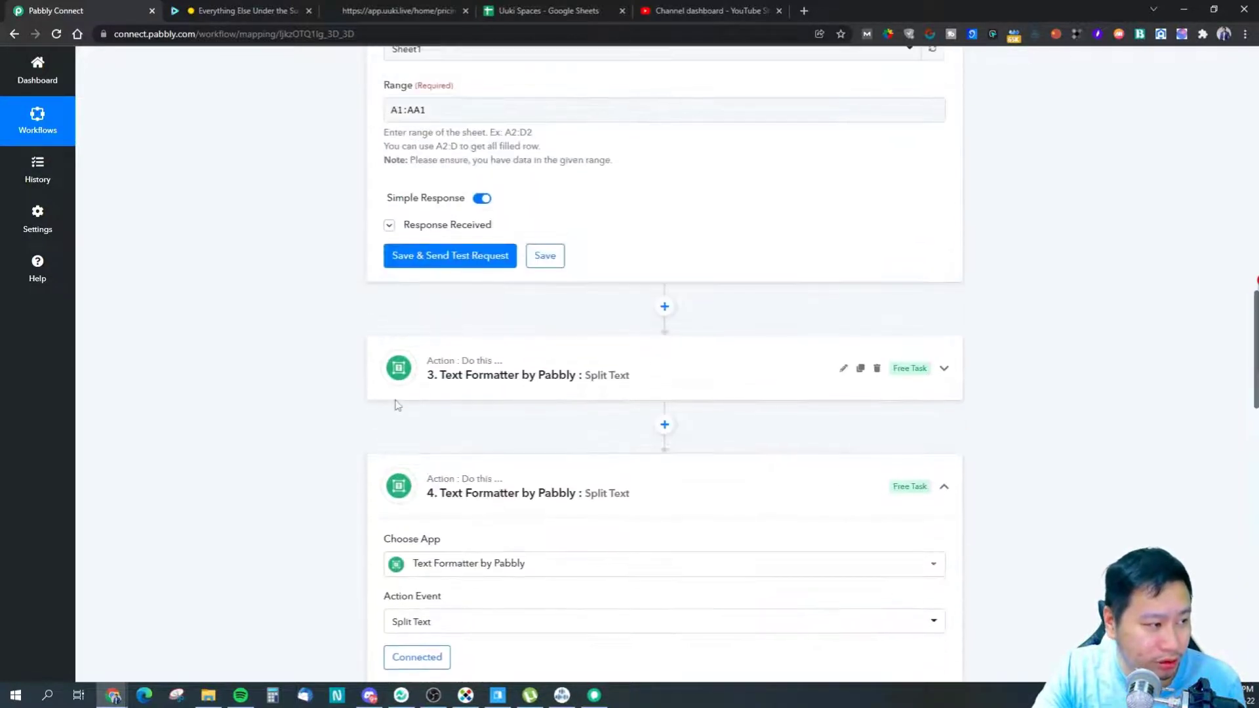
scroll(363, 413, up, 6)
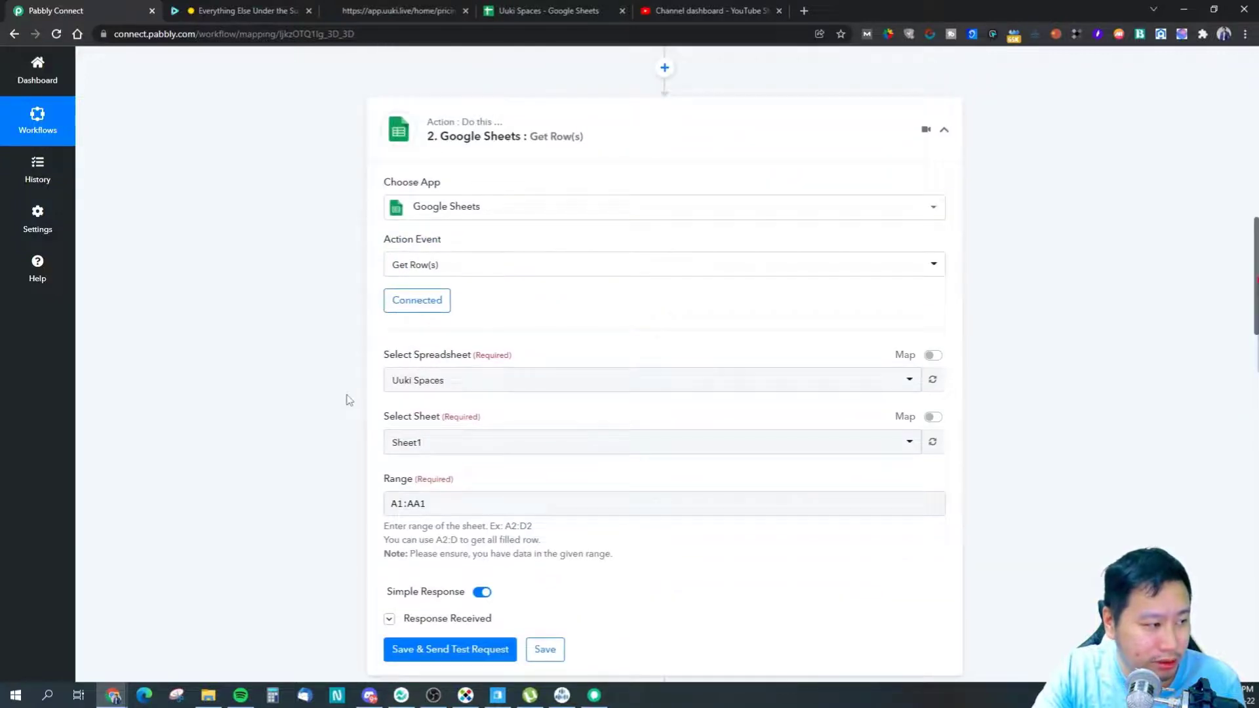
scroll(350, 400, down, 11)
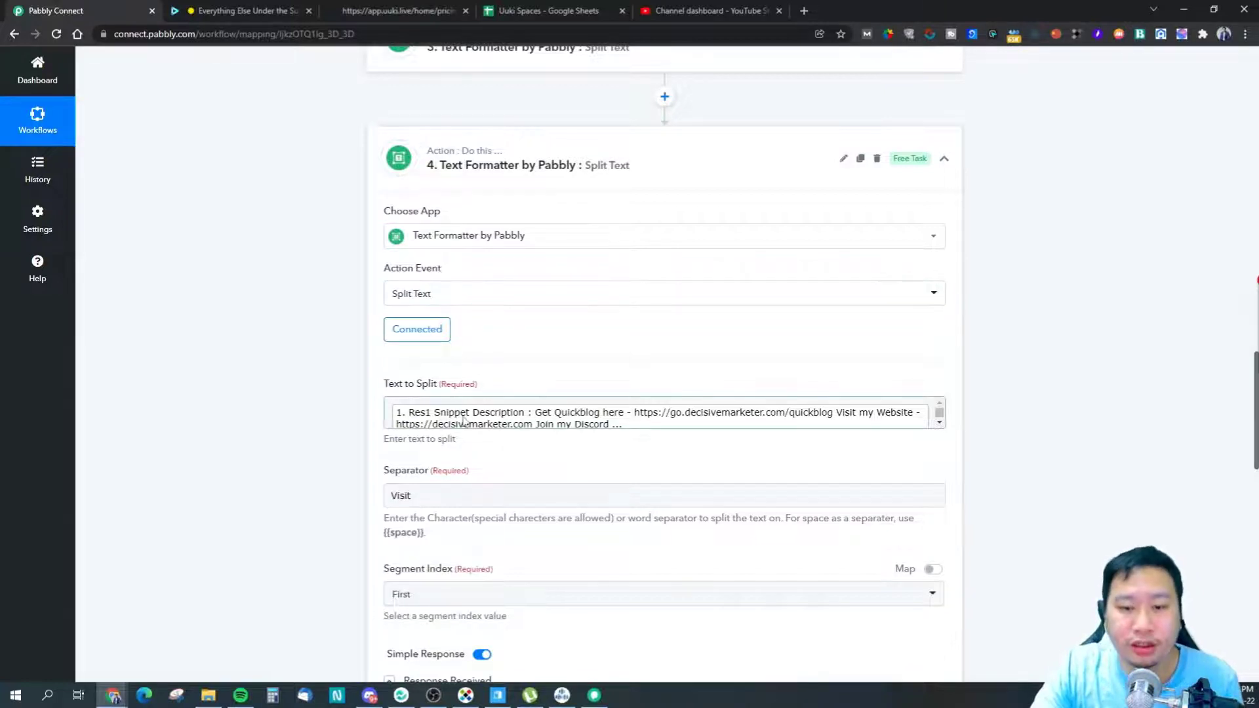
scroll(613, 425, down, 1)
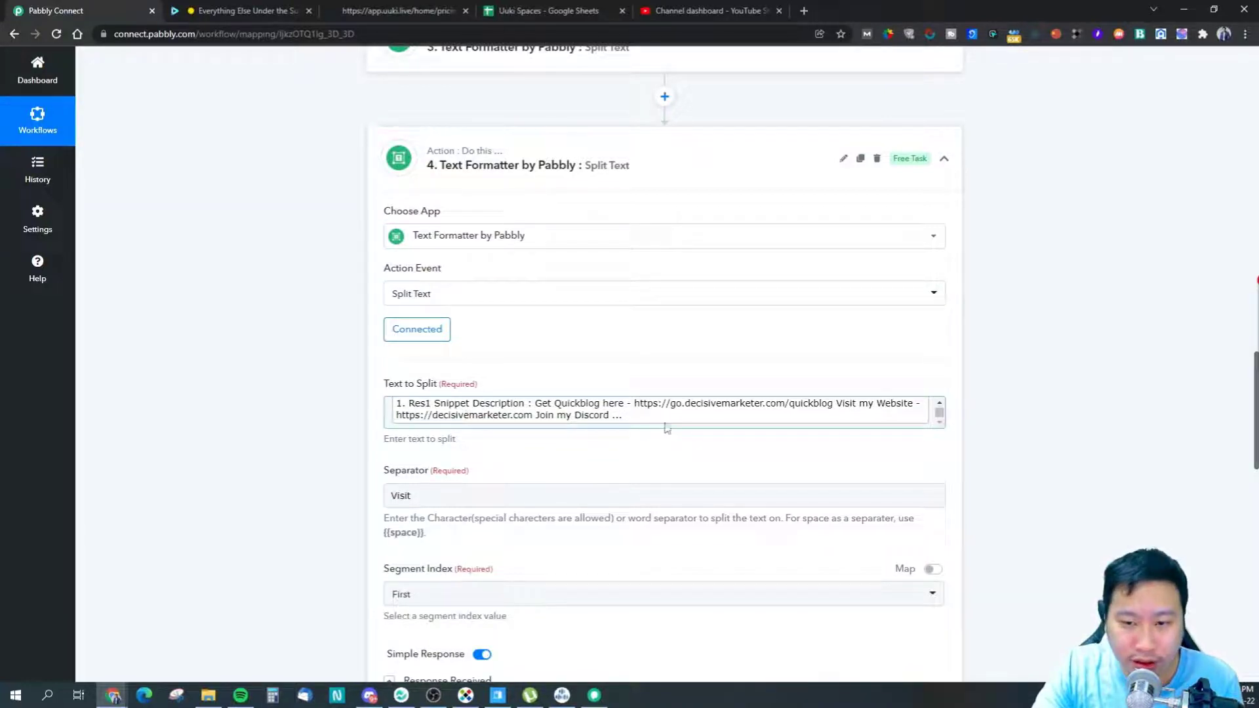
click(932, 419)
scroll(450, 391, down, 3)
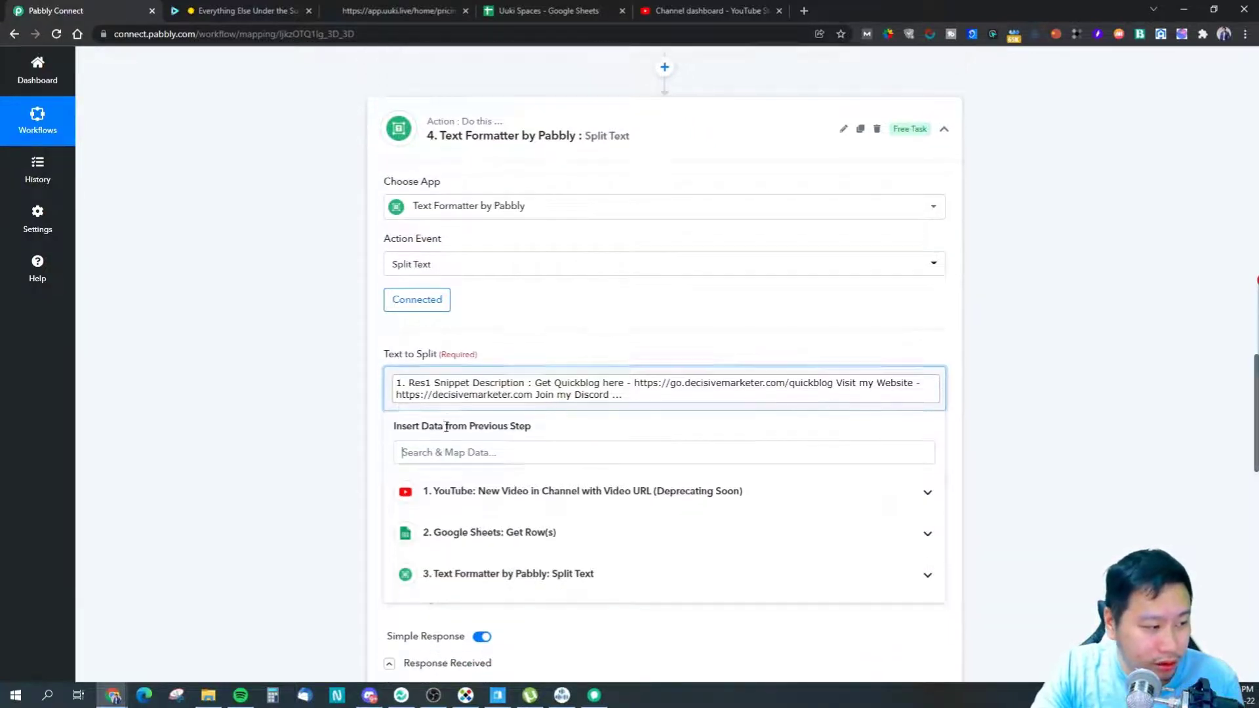
click(478, 325)
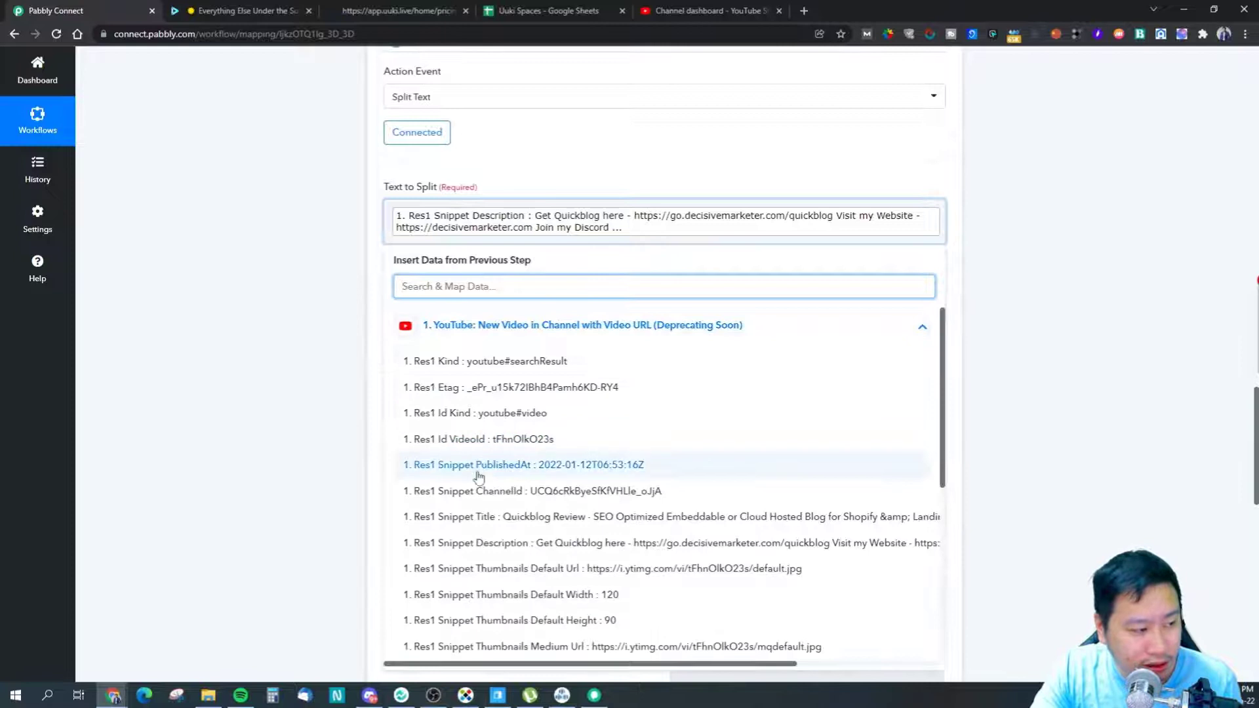
scroll(480, 438, down, 2)
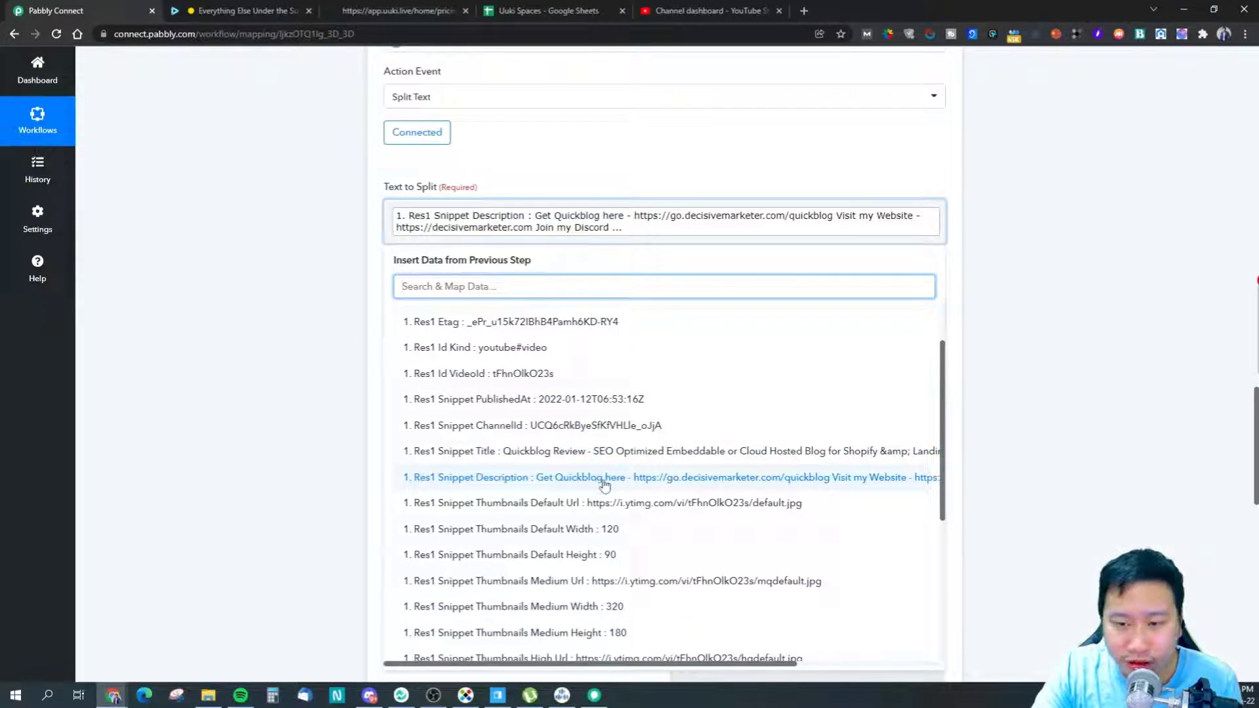
click(1053, 352)
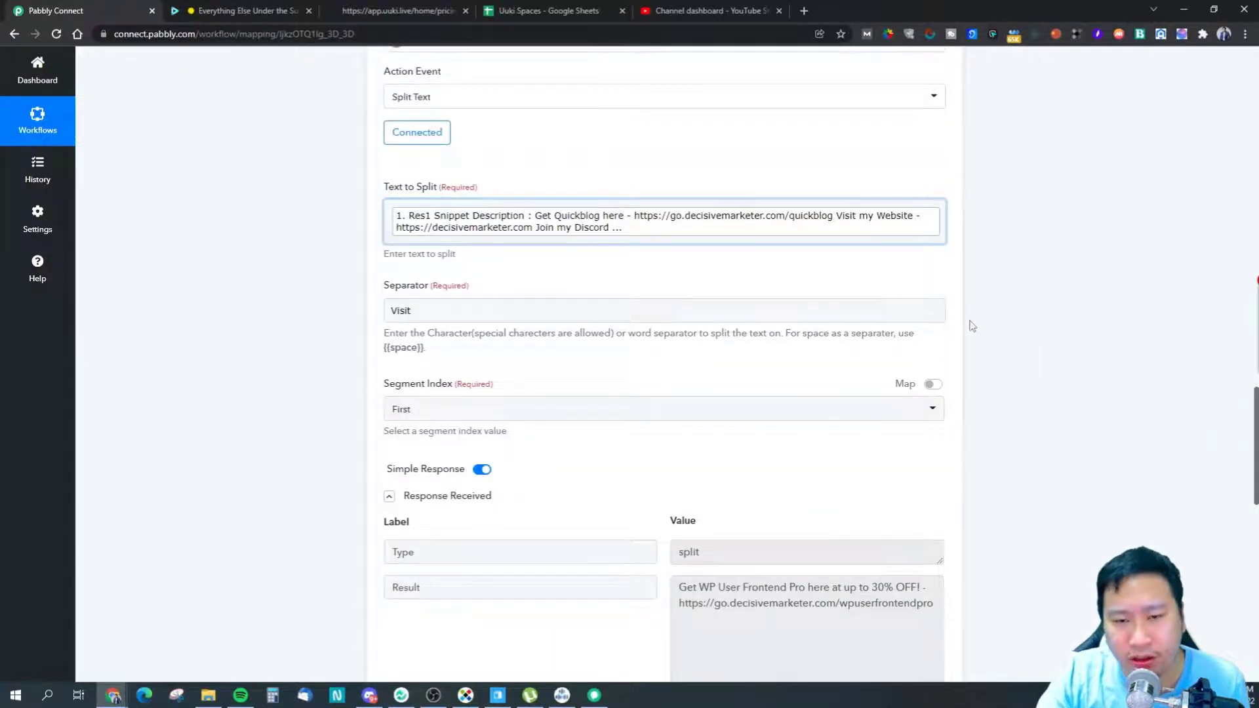
- Reopen the Text to Split mapping list, browse the YouTube fields through to the video and embed URLs, and close it
scroll(666, 315, up, 2)
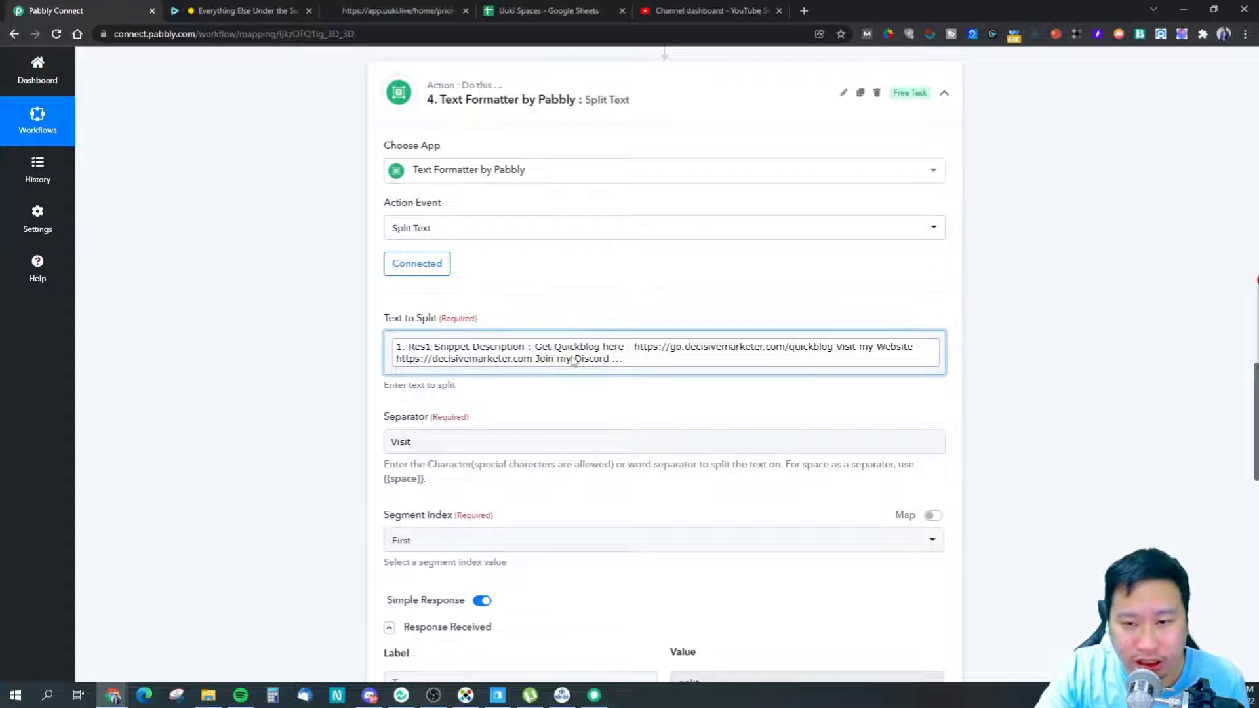
scroll(363, 405, down, 2)
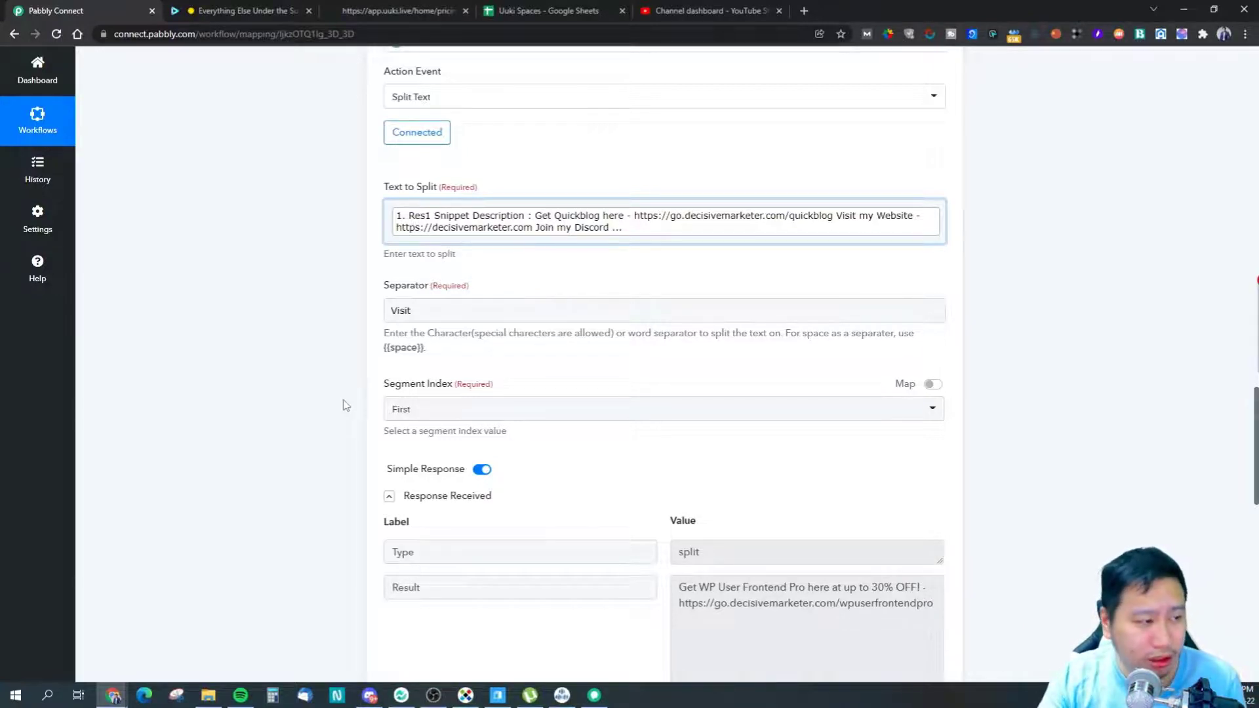
click(945, 235)
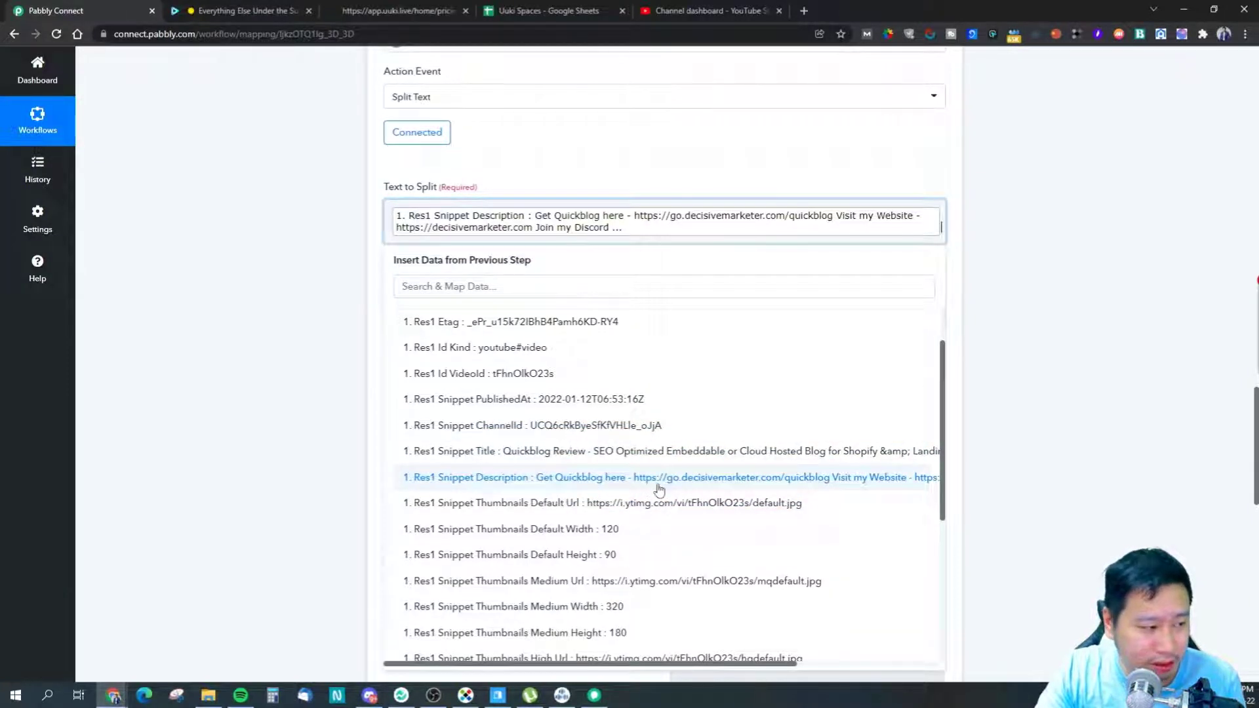
scroll(662, 489, down, 5)
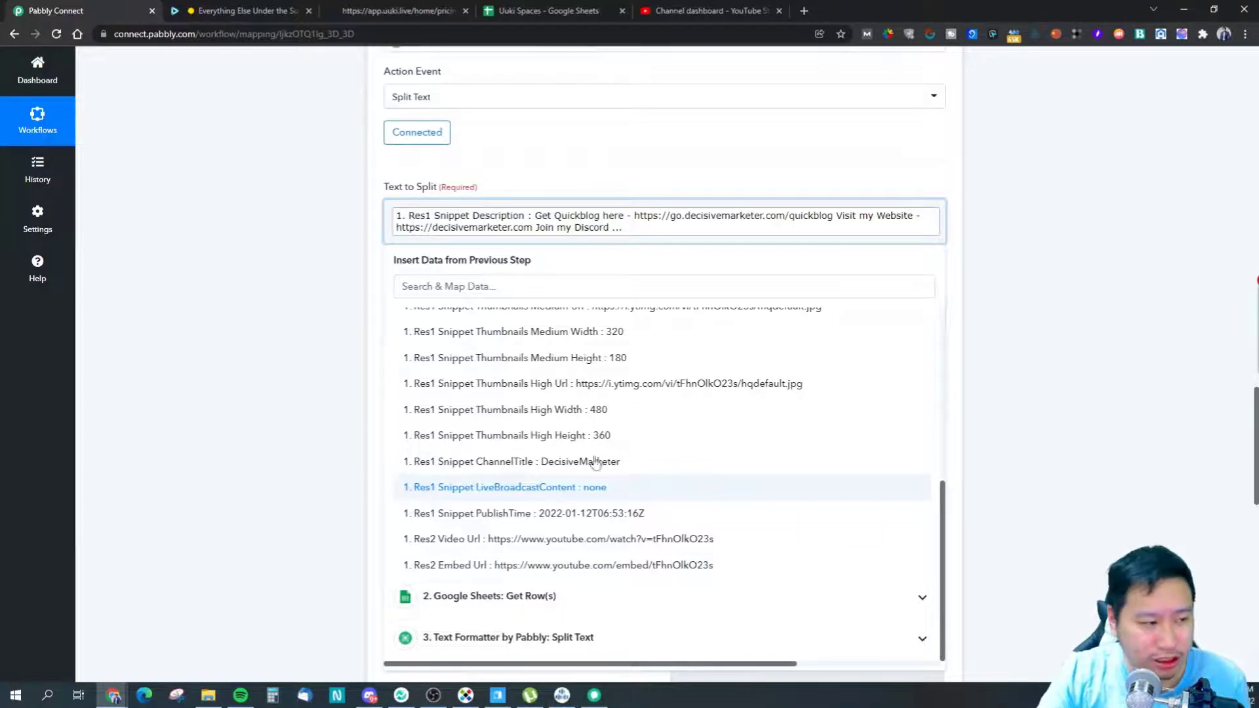
click(1034, 366)
- View the Segment Index options of the step 4 Text Formatter, keep First, and collapse the action
scroll(535, 383, up, 2)
click(577, 368)
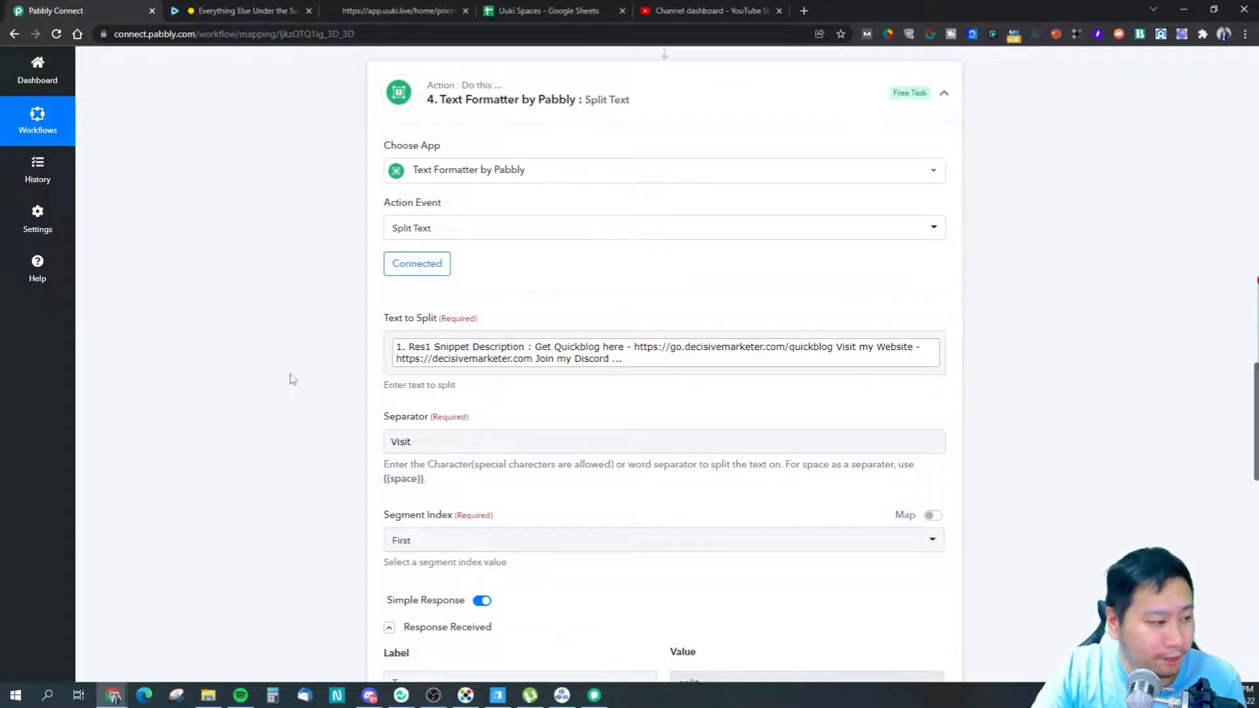
scroll(421, 400, down, 1)
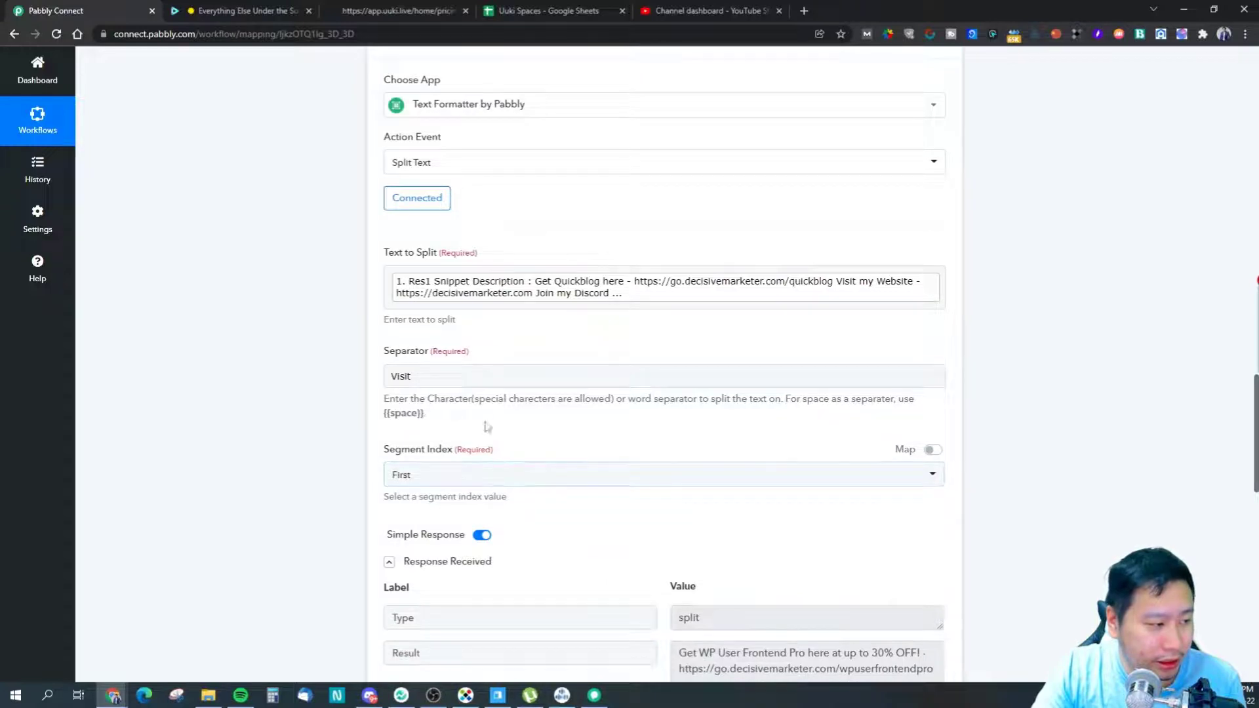
click(425, 482)
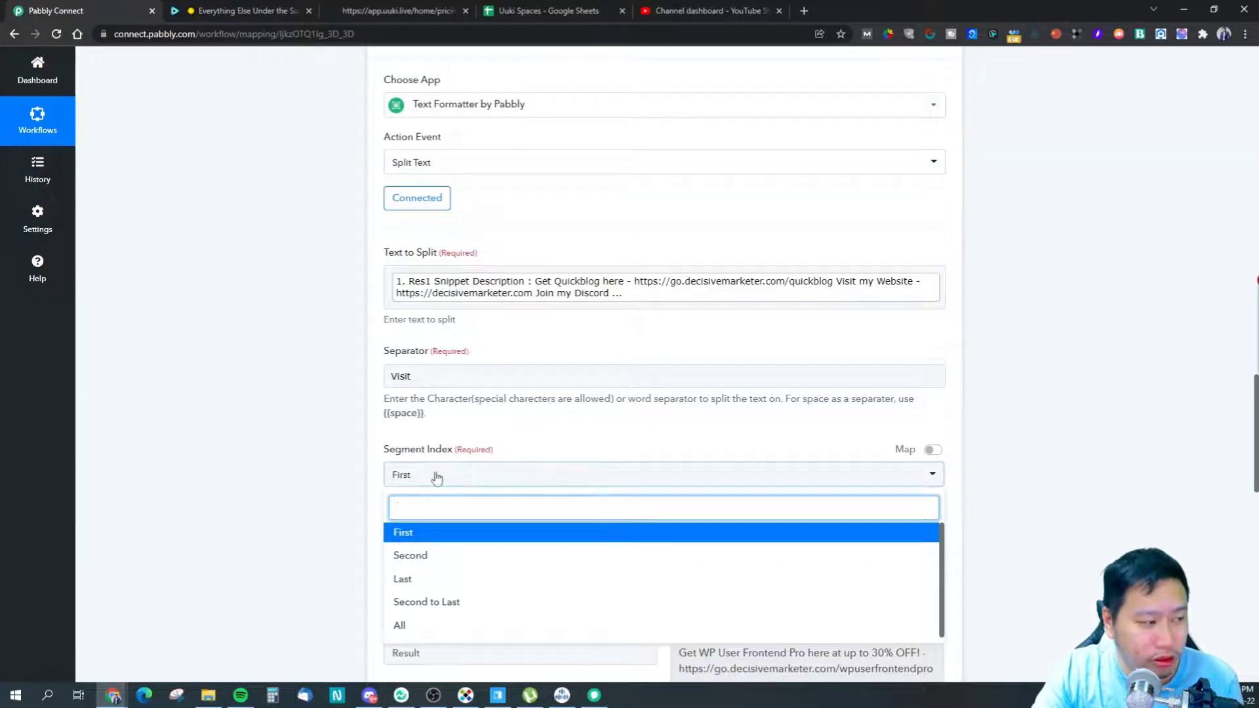
click(407, 483)
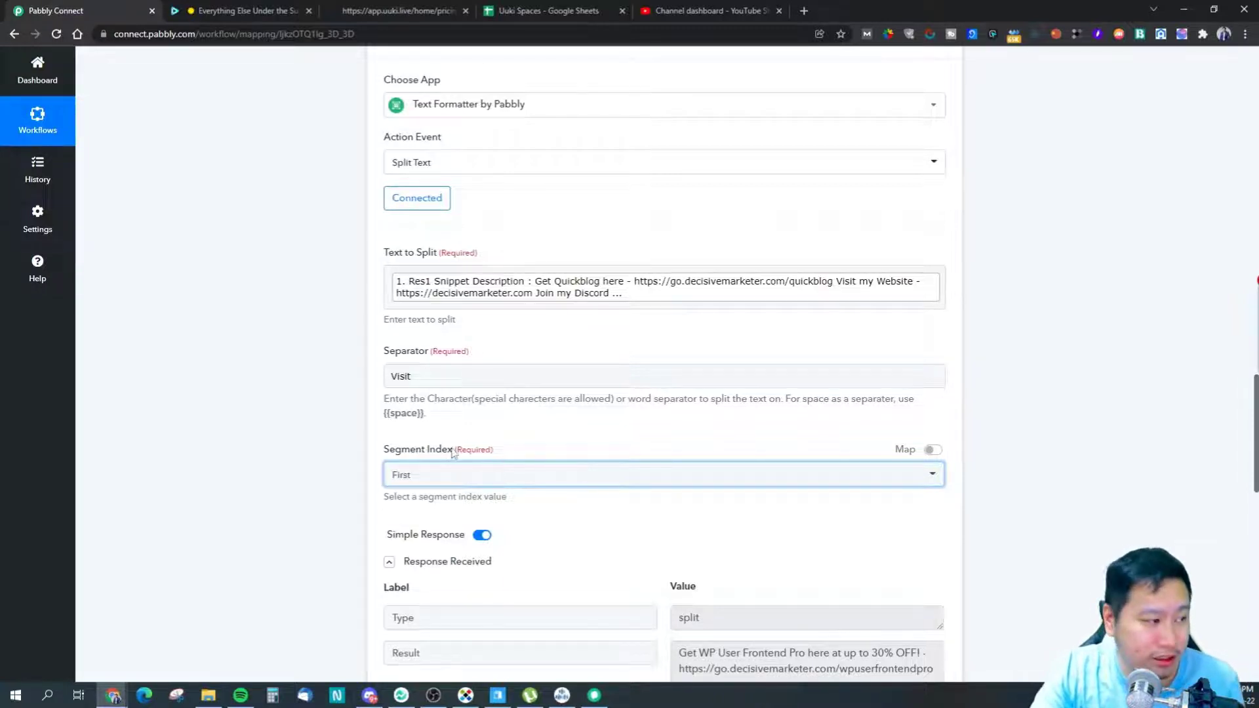
scroll(452, 445, down, 3)
scroll(548, 309, up, 5)
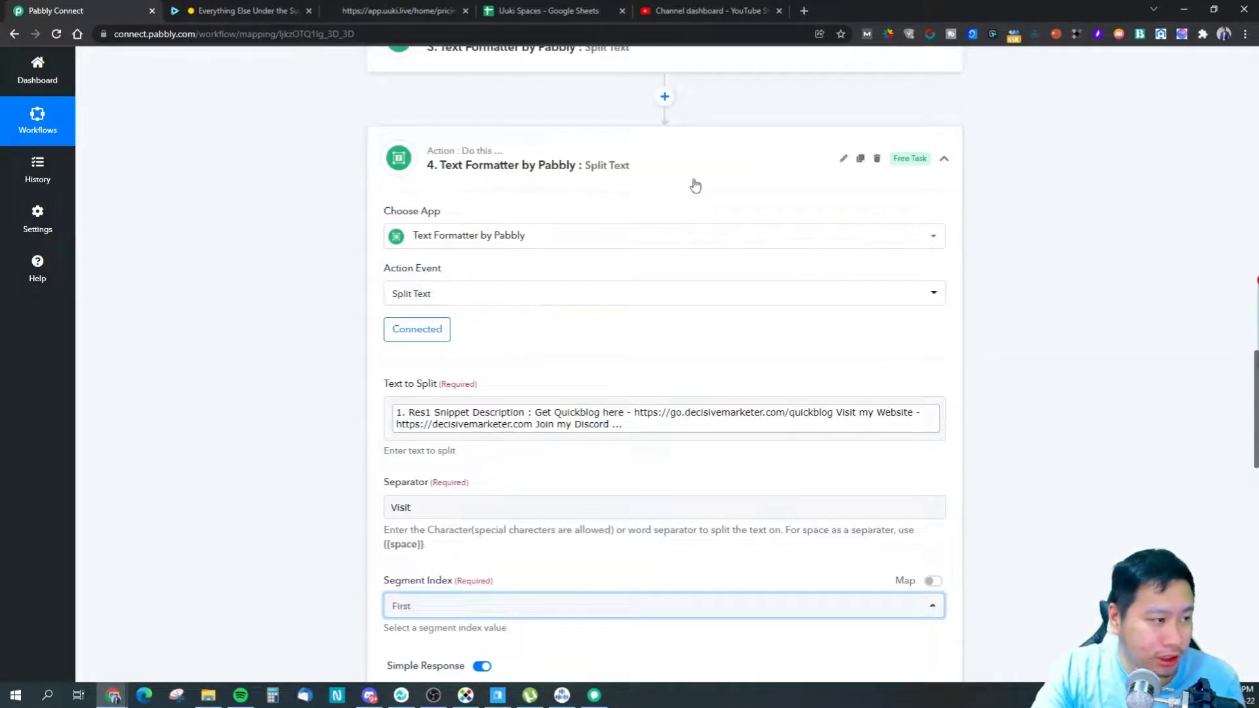
click(696, 186)
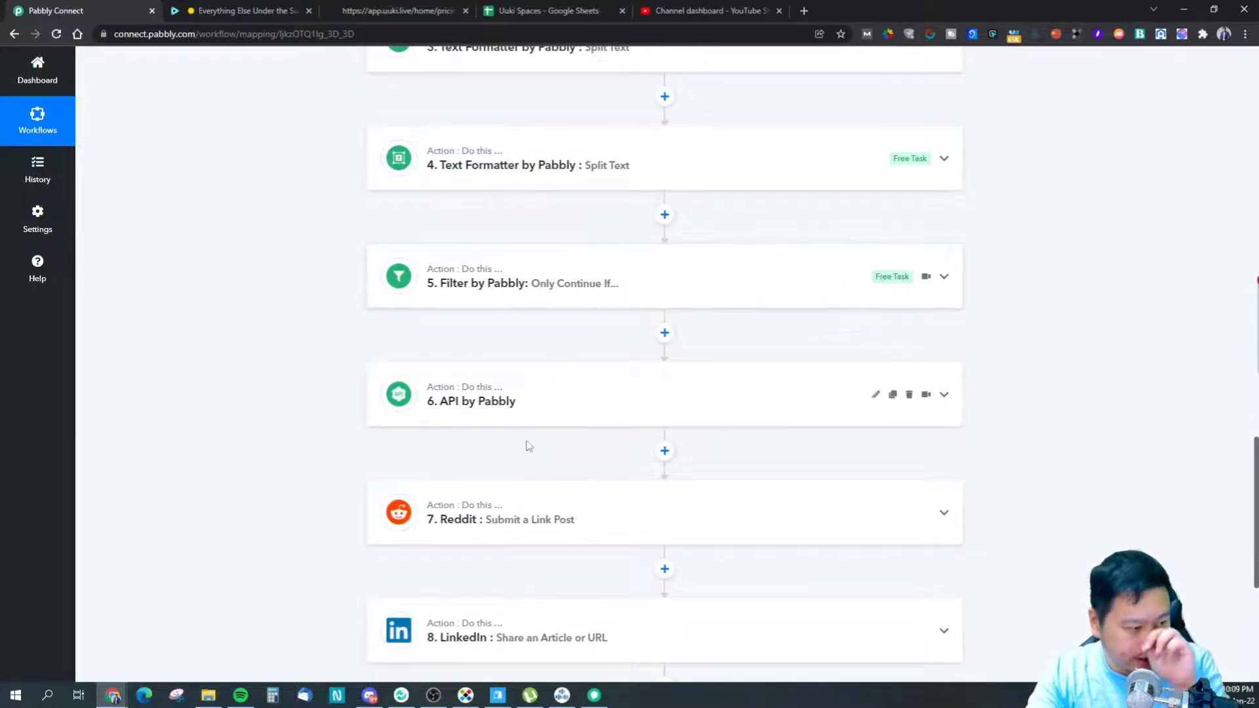
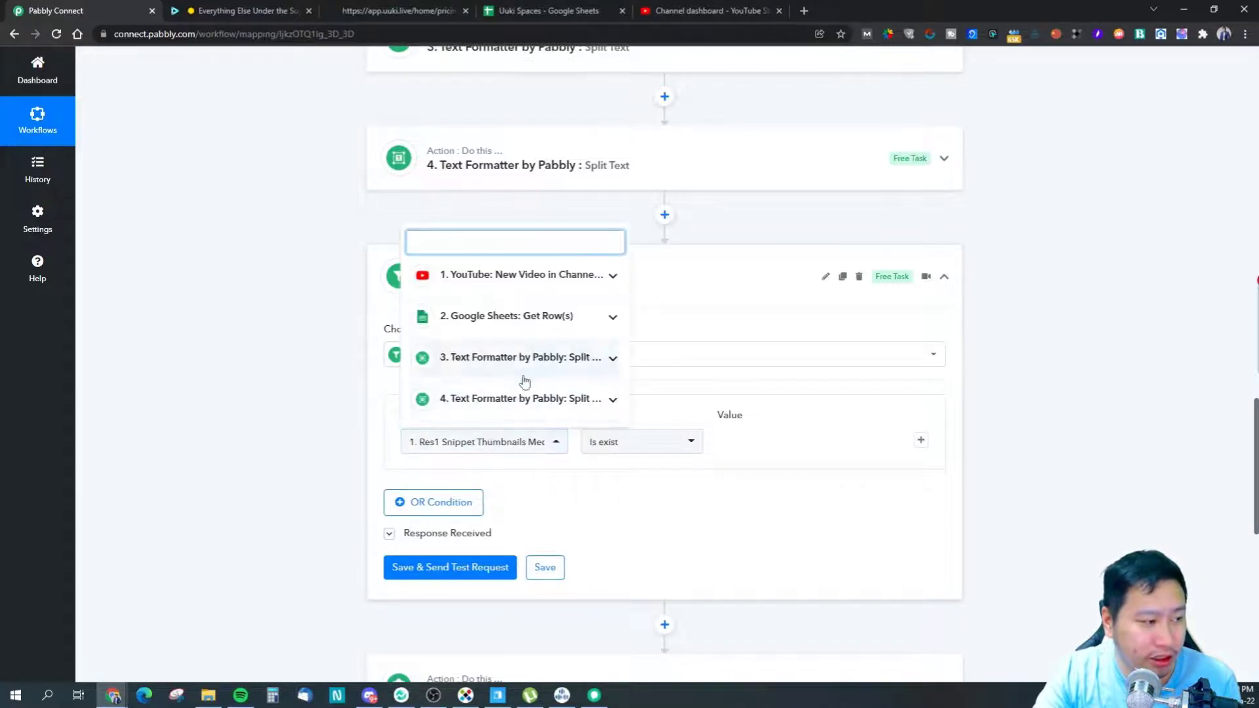
- Review the label and filter type of the step 5 Filter condition and collapse the action
click(550, 469)
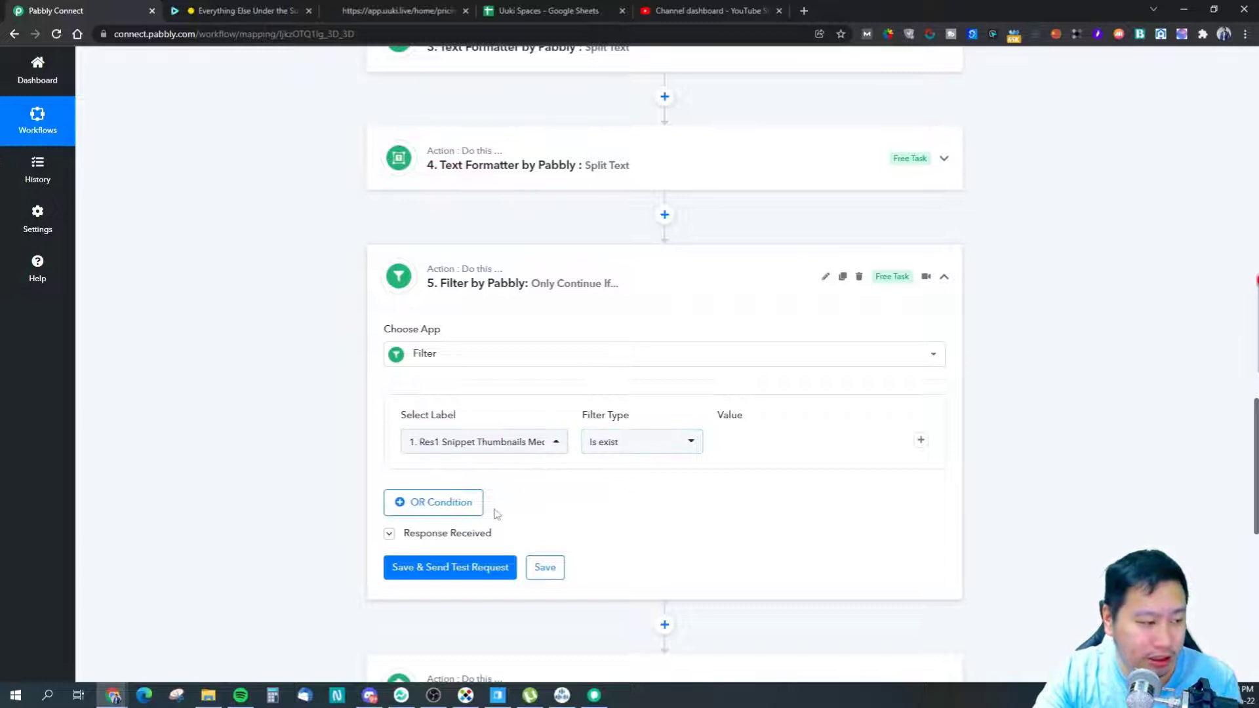
scroll(656, 561, down, 2)
click(700, 147)
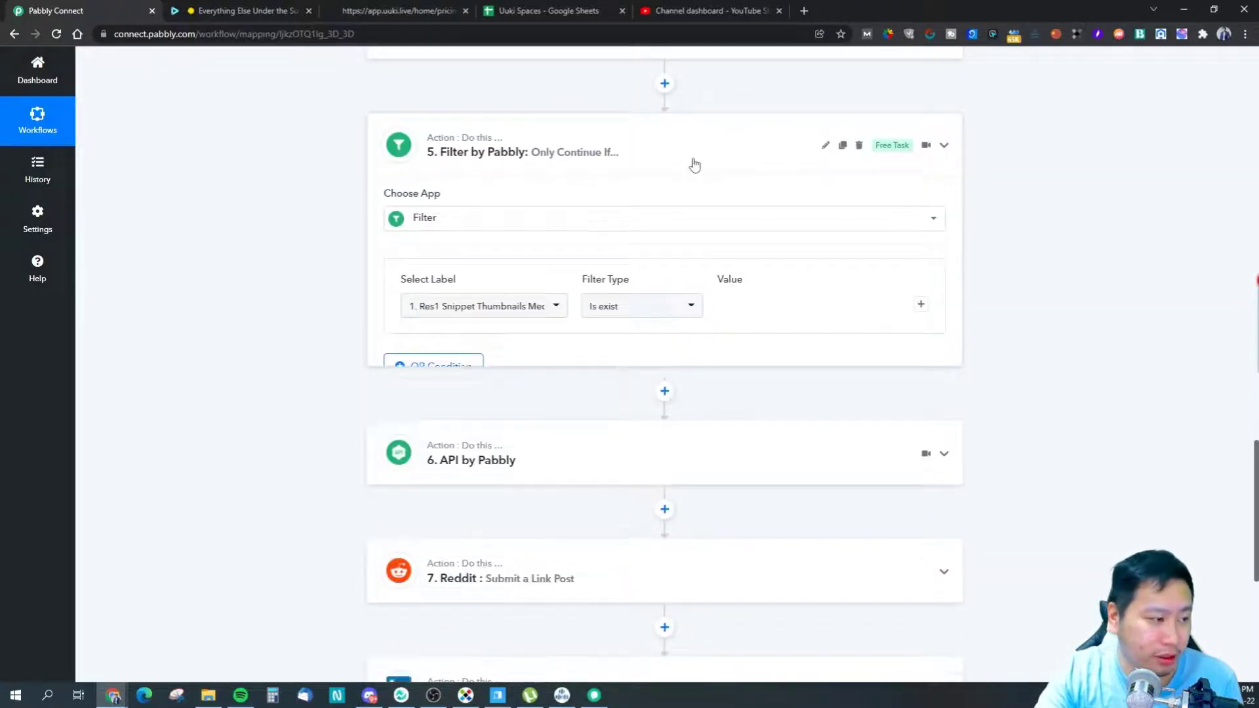
click(603, 257)
click(602, 277)
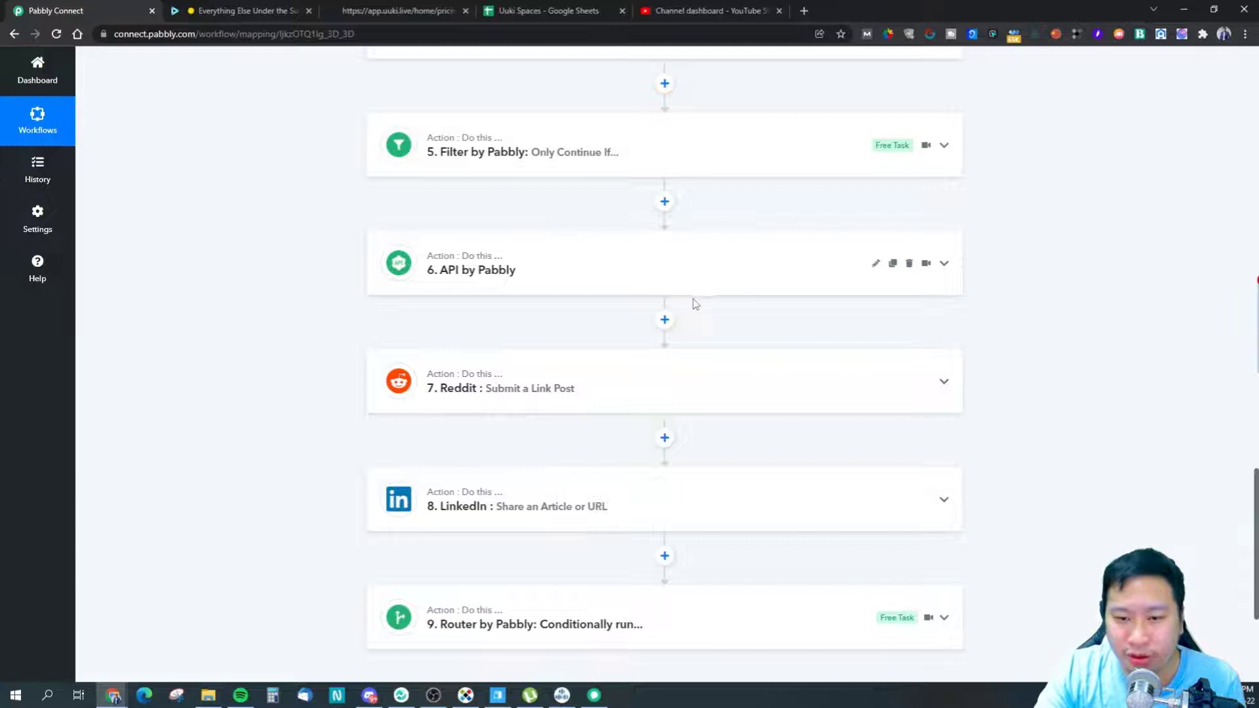
- Expand the step 6 API action and review its Discord webhook request, highlighting the New Video text in the JSON Data
click(557, 280)
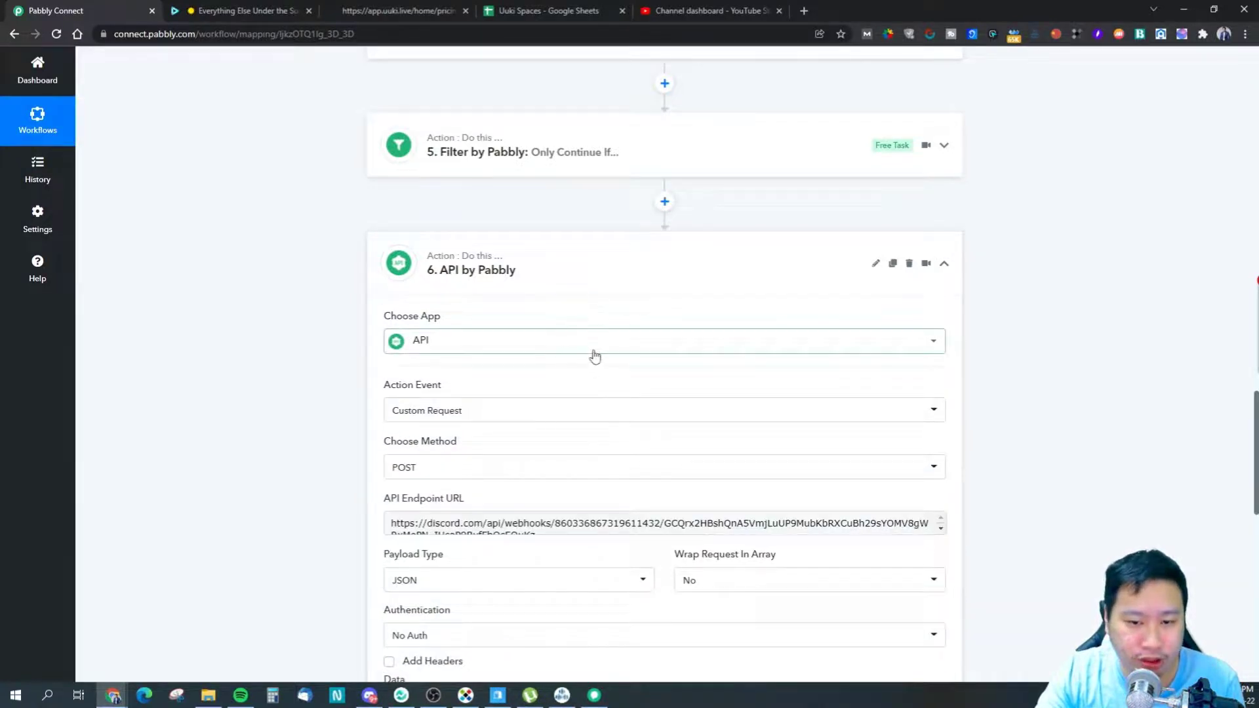
scroll(593, 357, down, 2)
scroll(595, 355, down, 2)
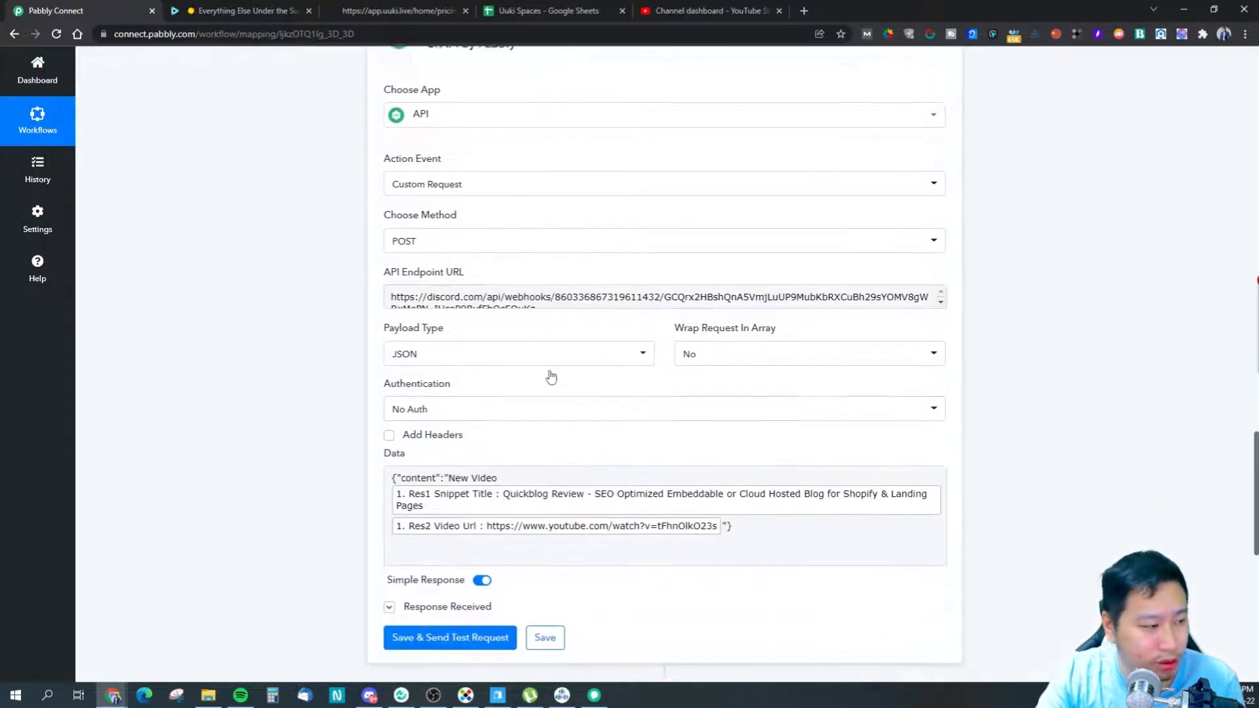
drag(450, 441, 500, 442)
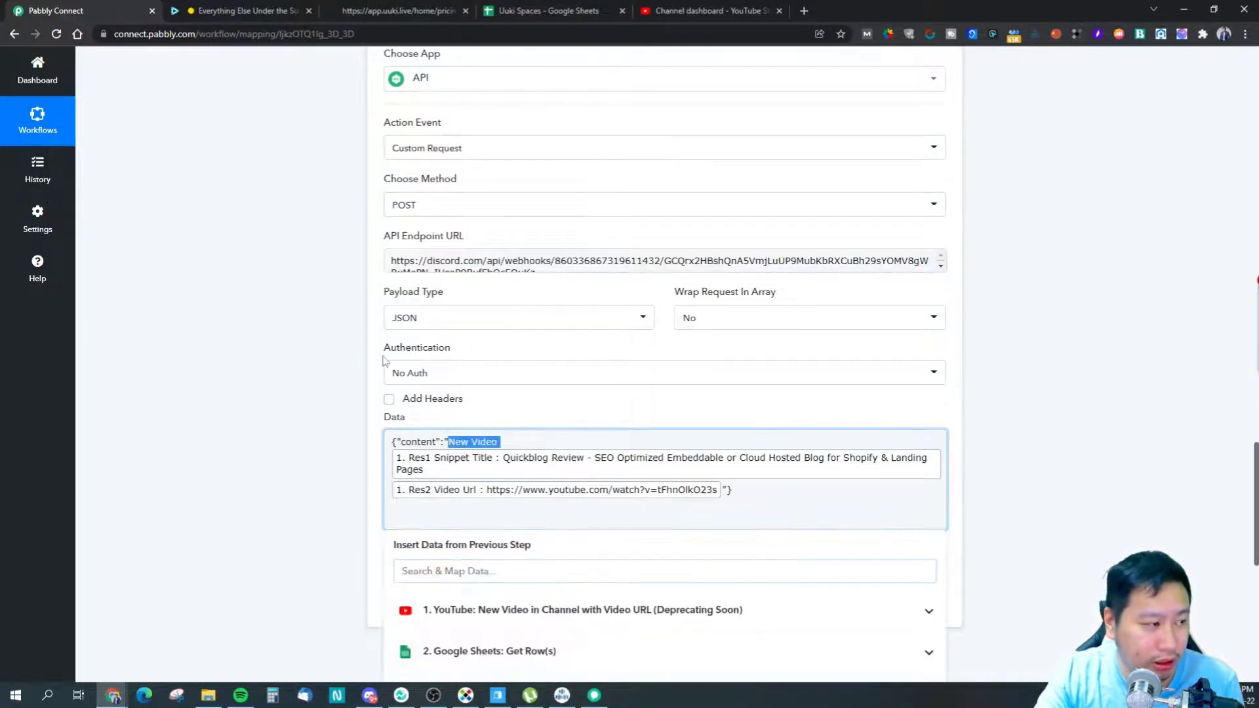
click(359, 371)
- Switch to Discord, view the video announcement in the mylatestyoutubevideo channel, and return to the workflow
click(369, 695)
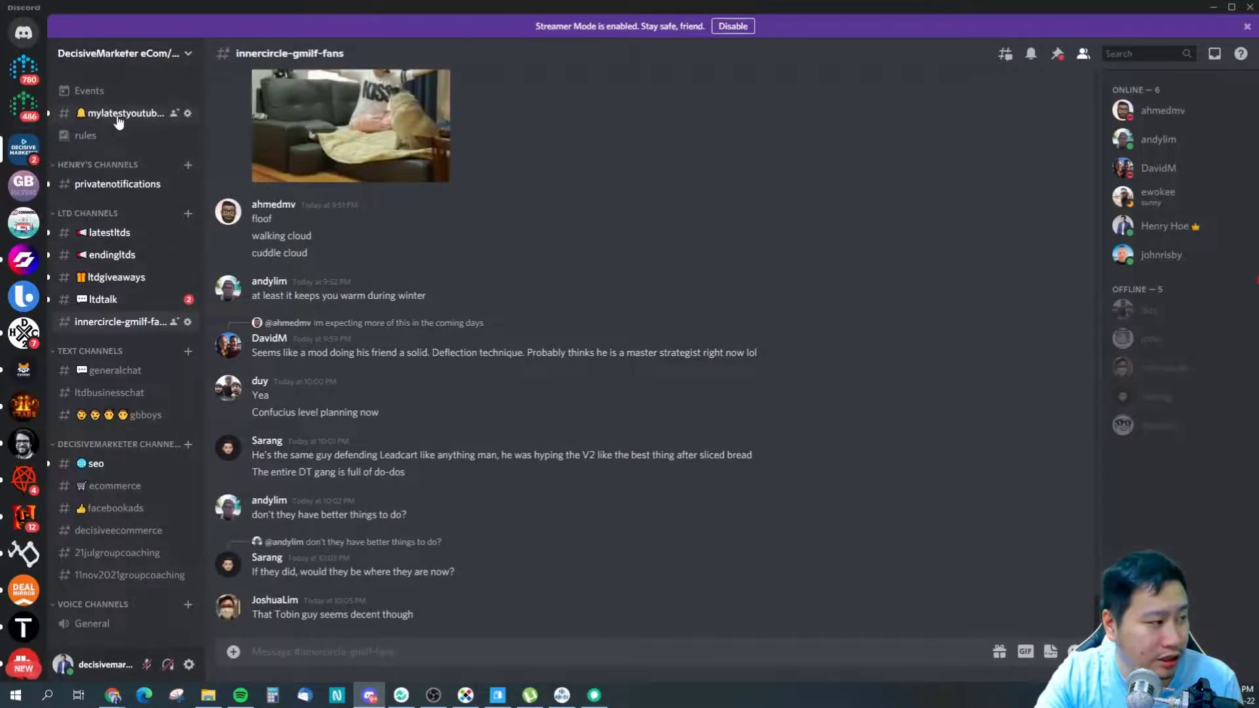
click(118, 114)
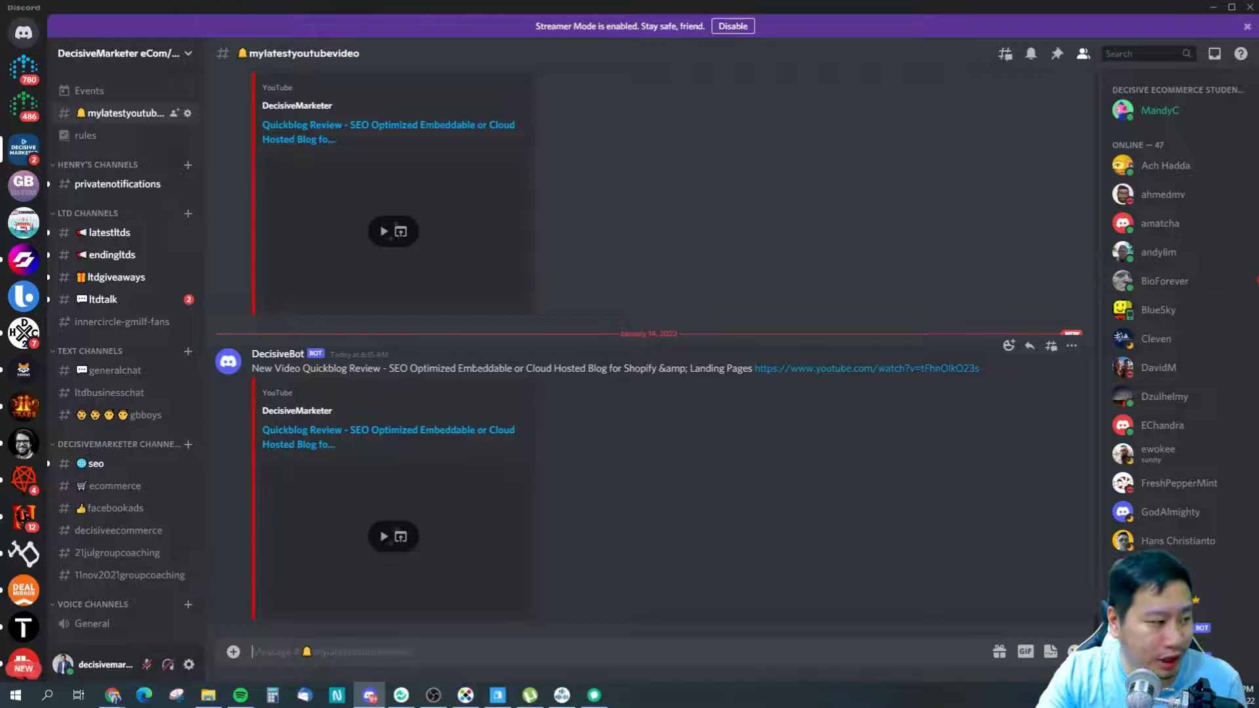
click(1214, 9)
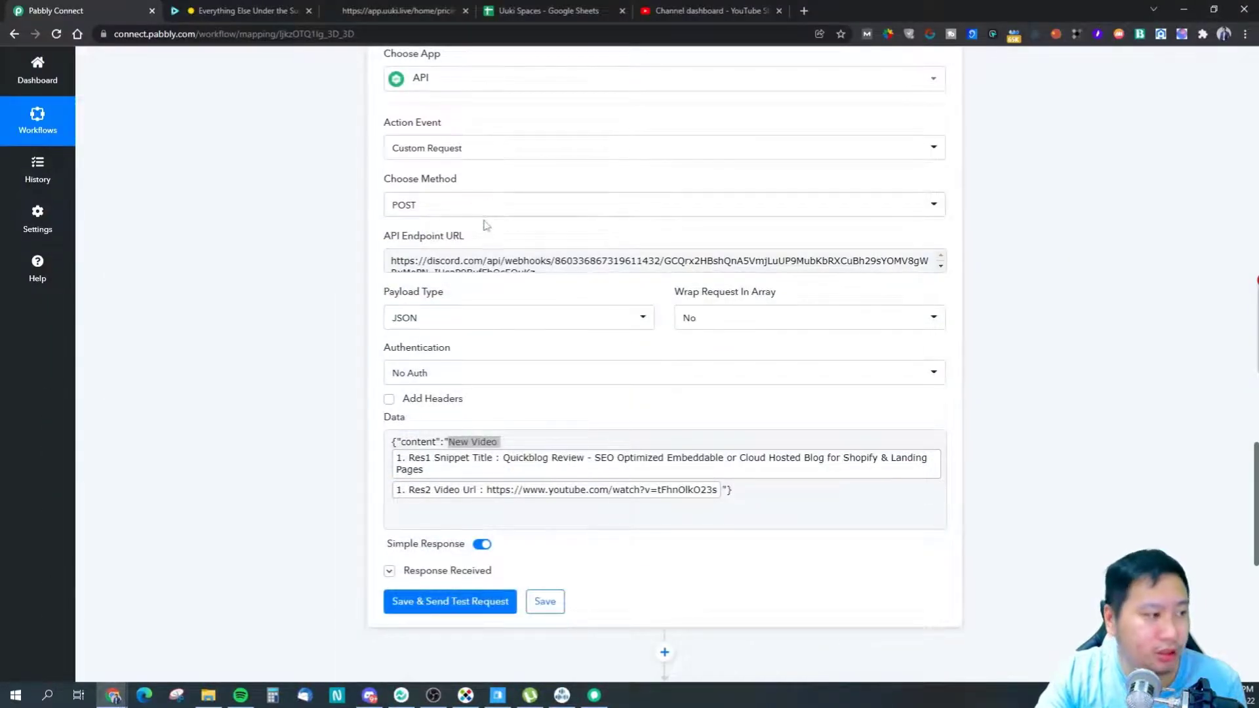
- Compare the New Video text in step 6's Data with the Discord post again, and close the mapping list
click(449, 442)
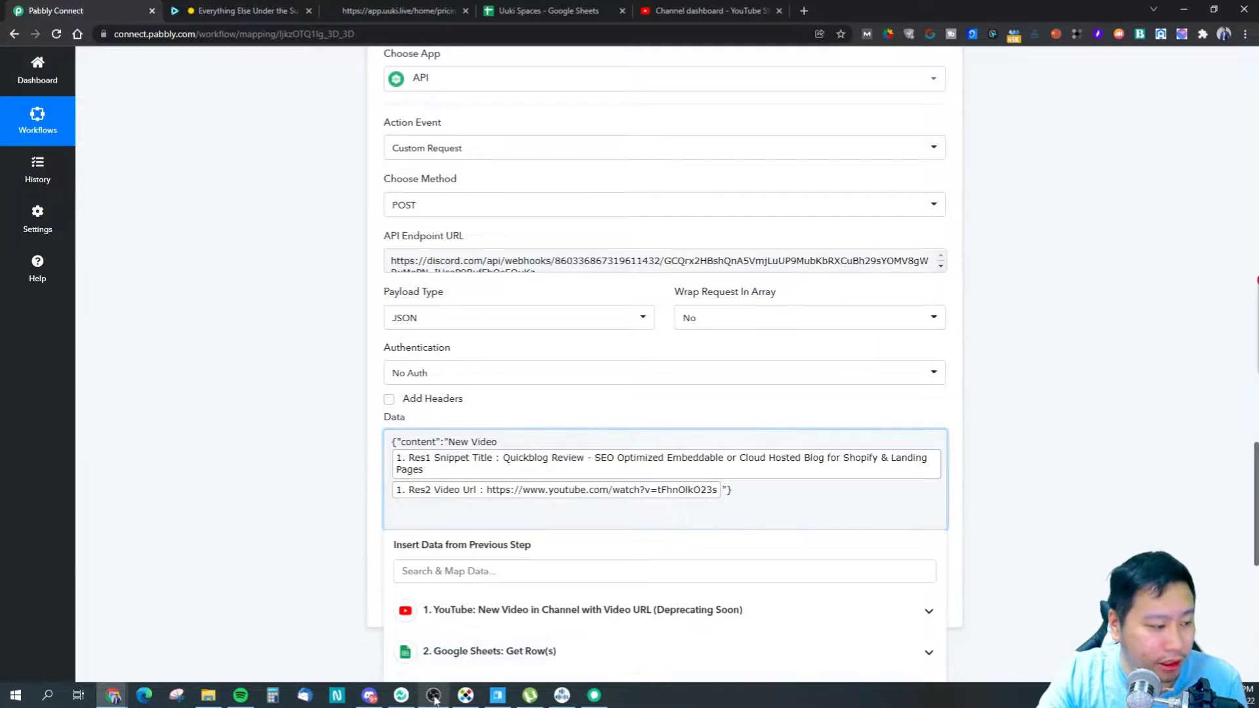
click(369, 695)
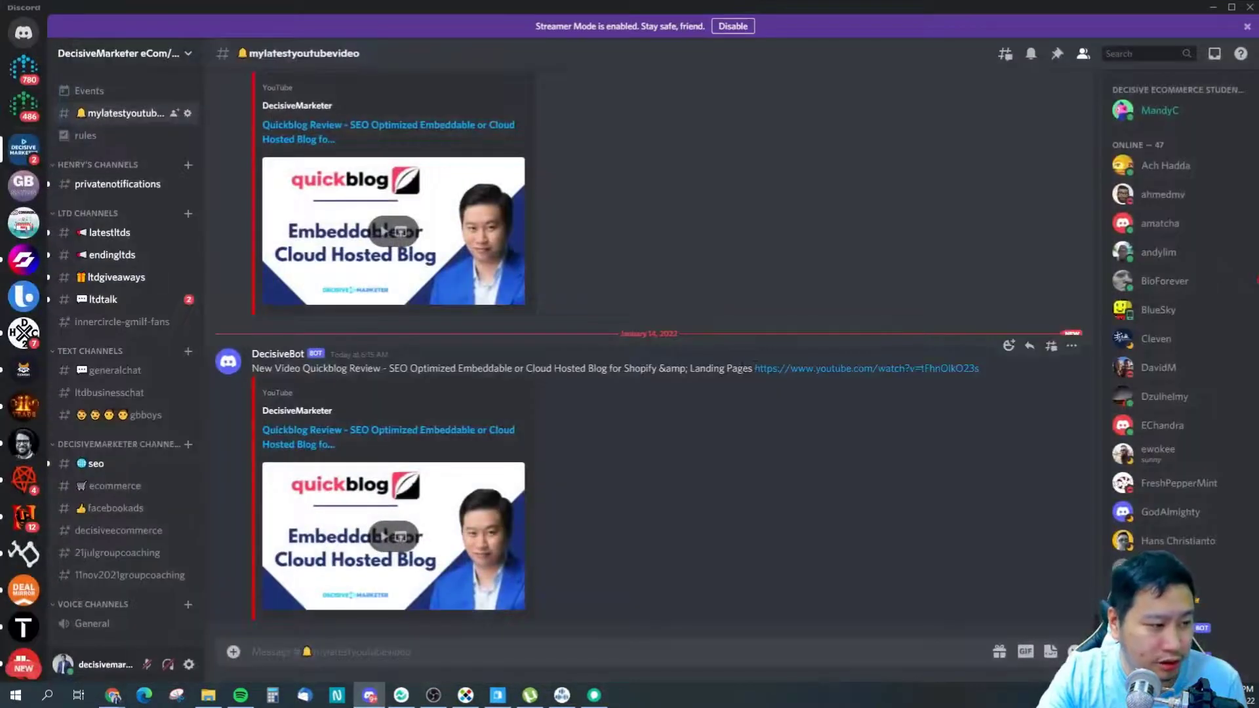
click(1214, 7)
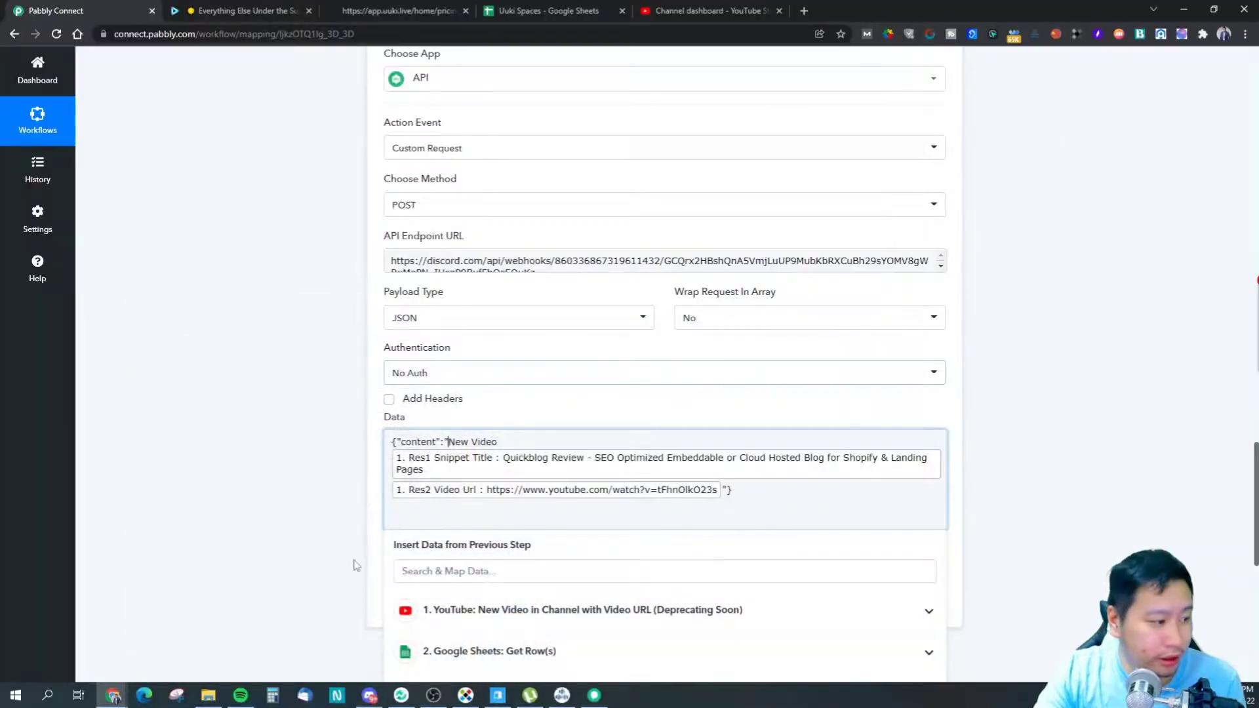
click(825, 415)
- Briefly expand and collapse the step 7 Reddit and step 8 LinkedIn actions to review their setup
scroll(1031, 528, down, 6)
click(580, 332)
click(592, 326)
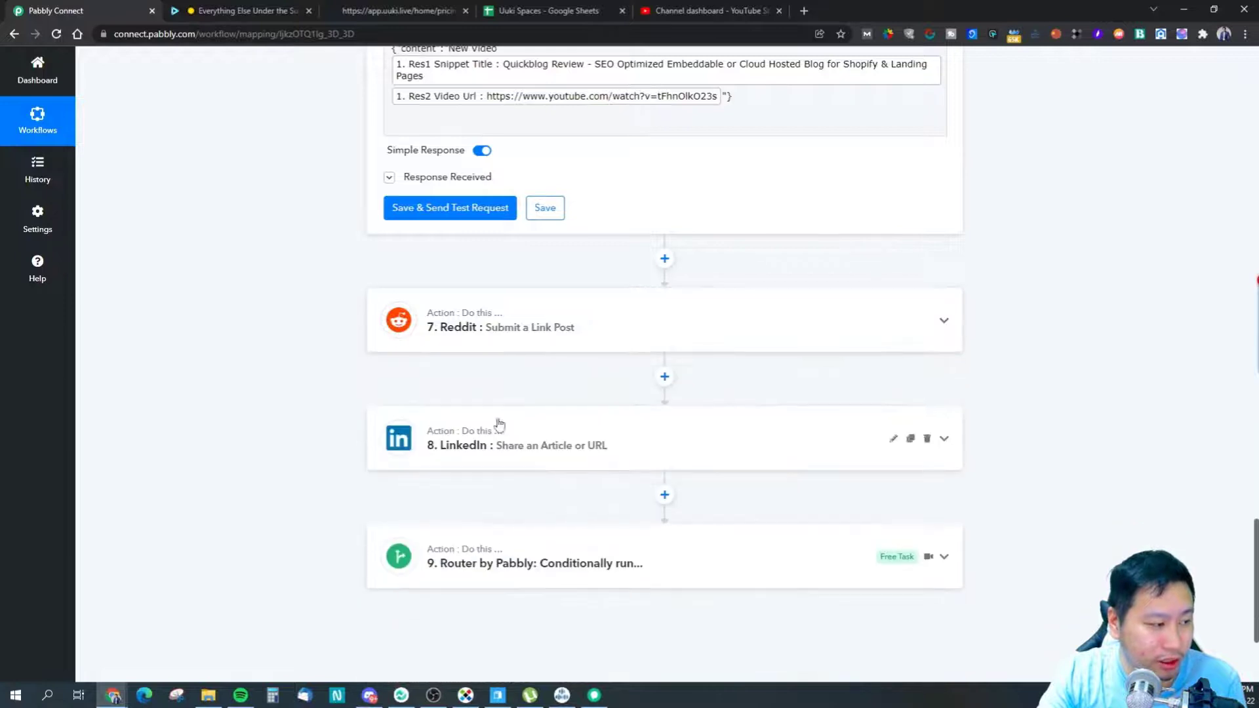
scroll(520, 354, down, 3)
click(587, 244)
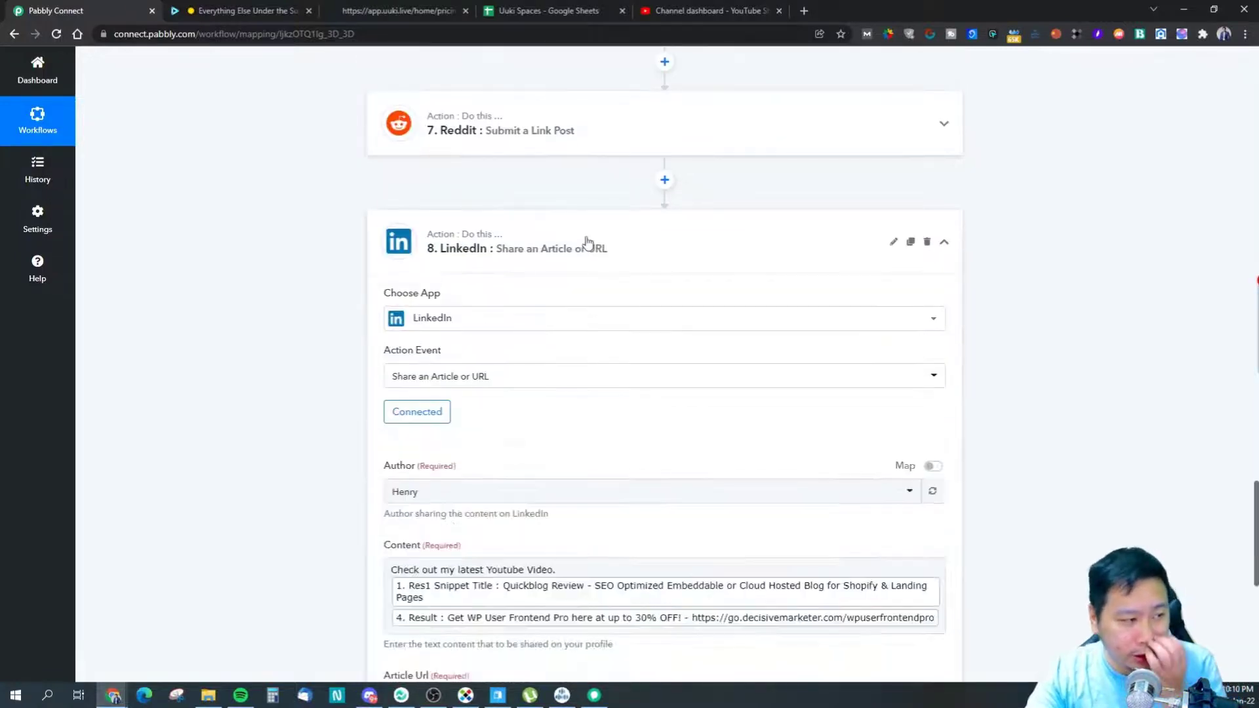
click(588, 244)
- Expand the step 9 Router and open the filter and action steps of its SEO & Content Writing route
click(600, 366)
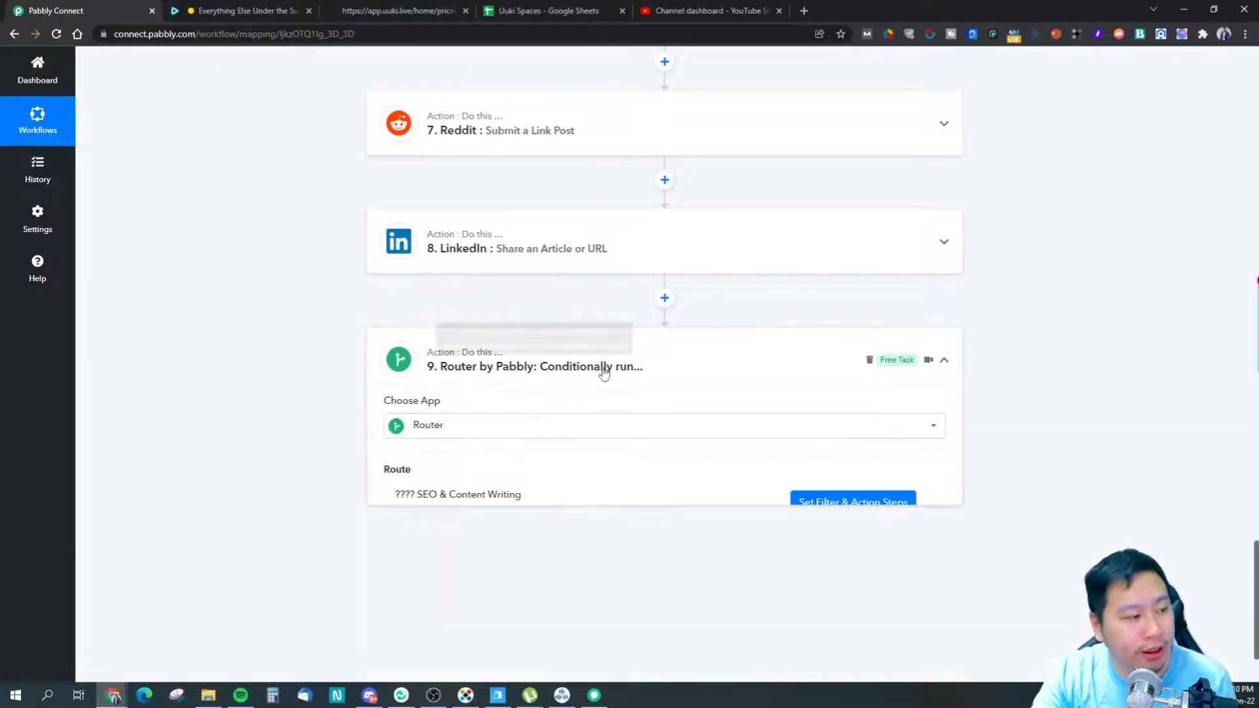
scroll(602, 459, down, 3)
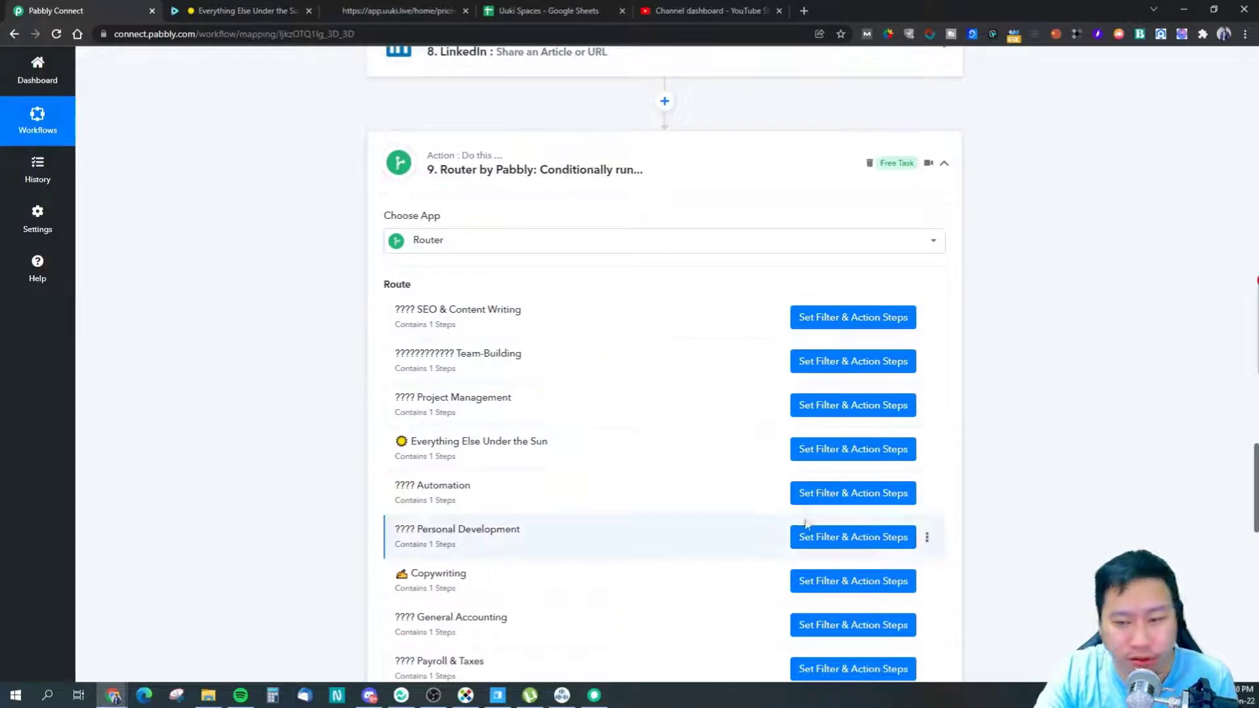
click(808, 316)
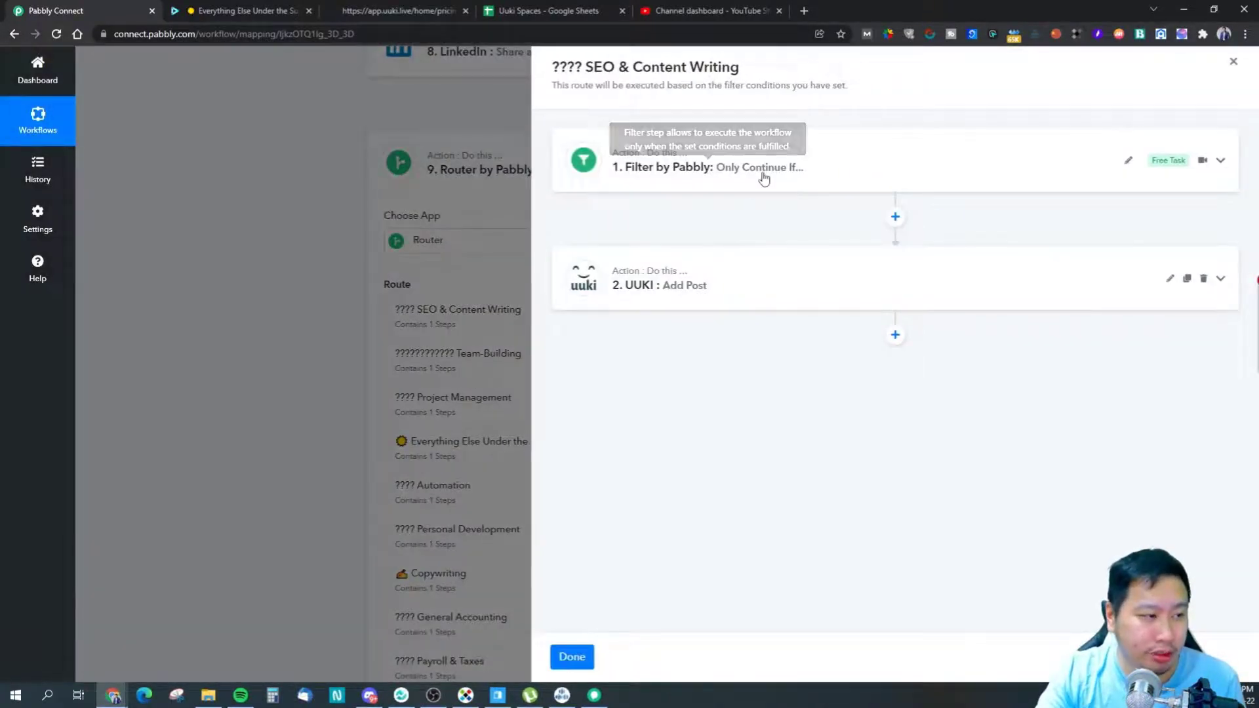
- Expand the route's Filter and review its Snippet Description condition, highlighting the #seocontent value
click(764, 178)
drag(1040, 256, 947, 264)
click(1049, 258)
click(949, 302)
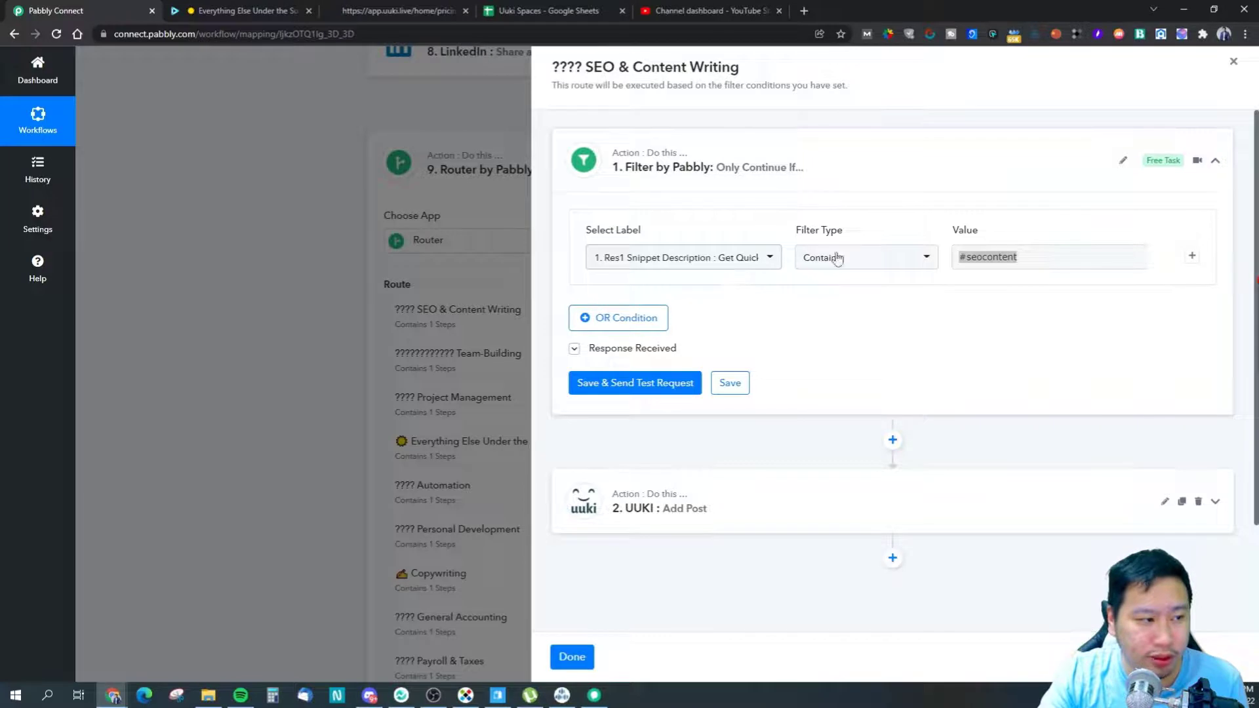
- Expand the route's UUKI Add Post action and review its Title, Content, Space Name and Url mappings
scroll(765, 393, down, 2)
click(773, 388)
scroll(756, 398, down, 1)
scroll(755, 398, down, 1)
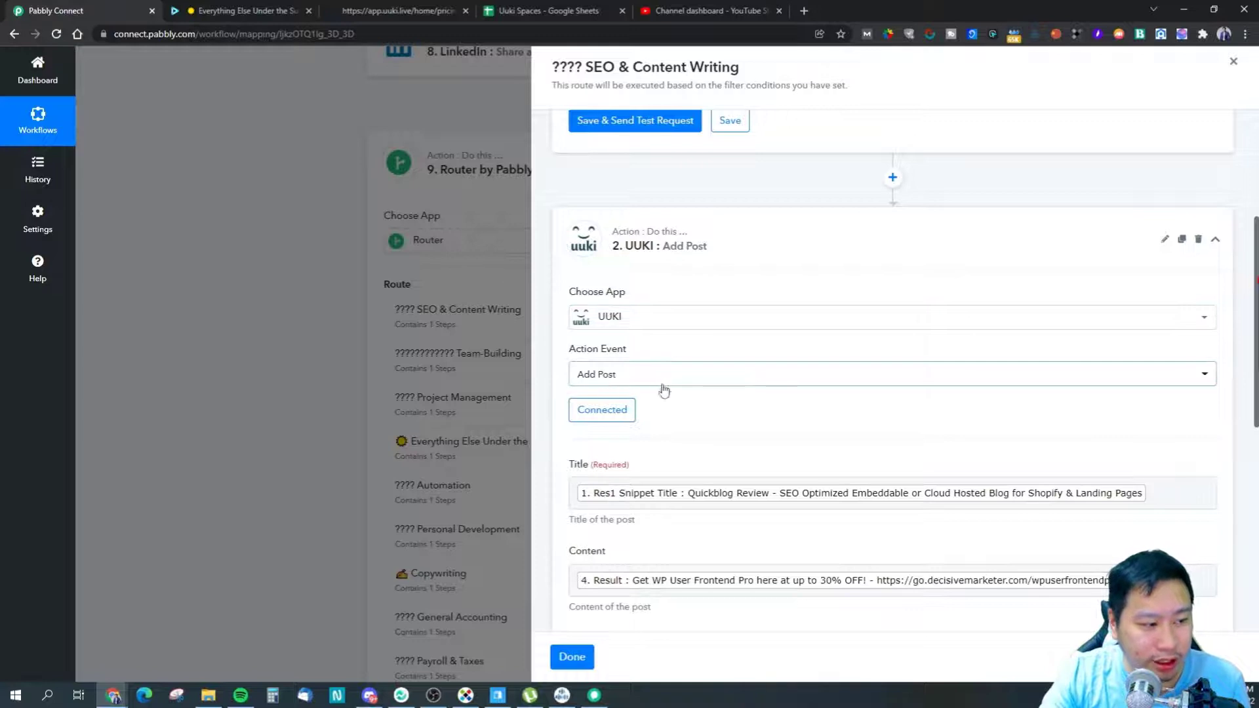
scroll(663, 390, down, 2)
scroll(635, 449, down, 2)
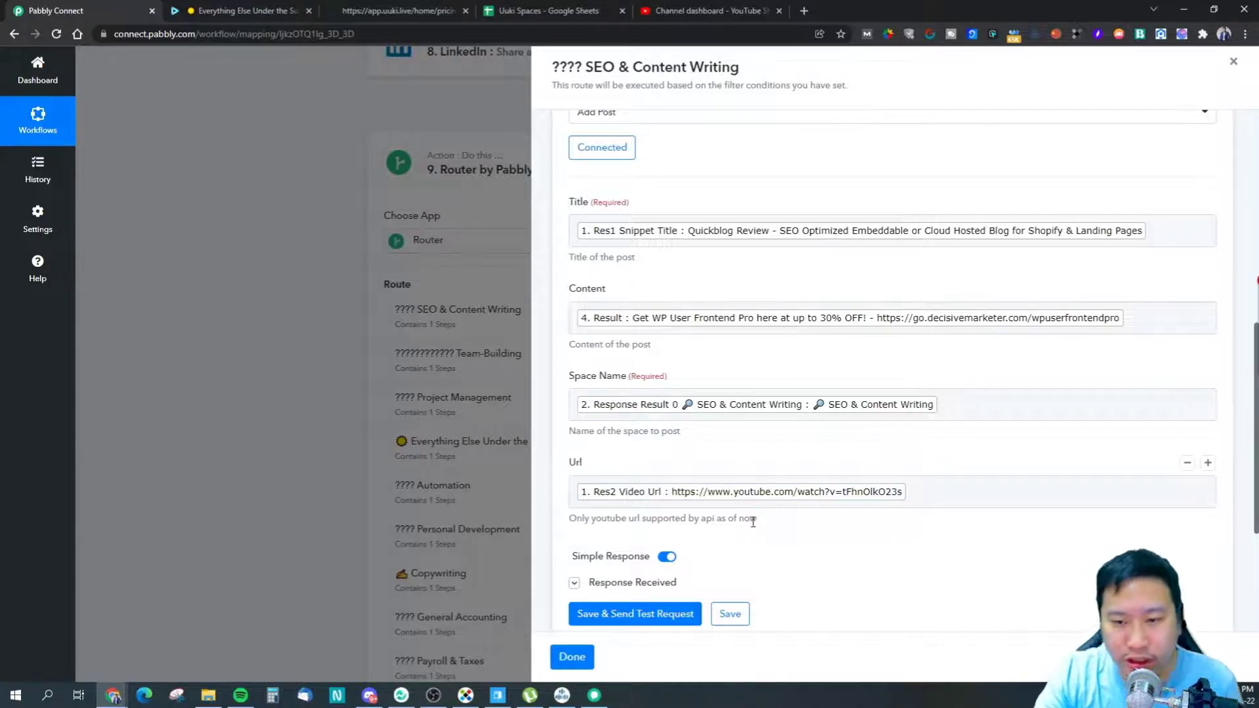
drag(575, 521, 677, 538)
click(641, 519)
click(656, 541)
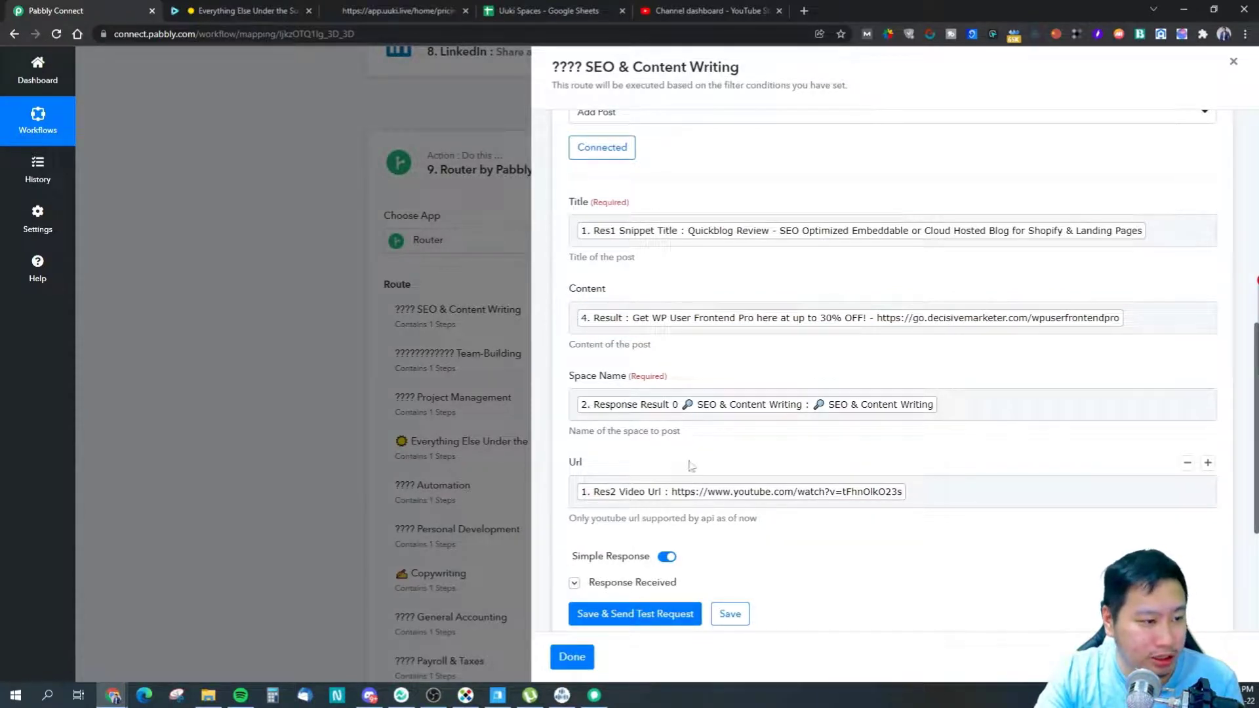
- Switch to the DecisiveMarketer community site and open the SEO & Content Writing space under Marketing
click(263, 10)
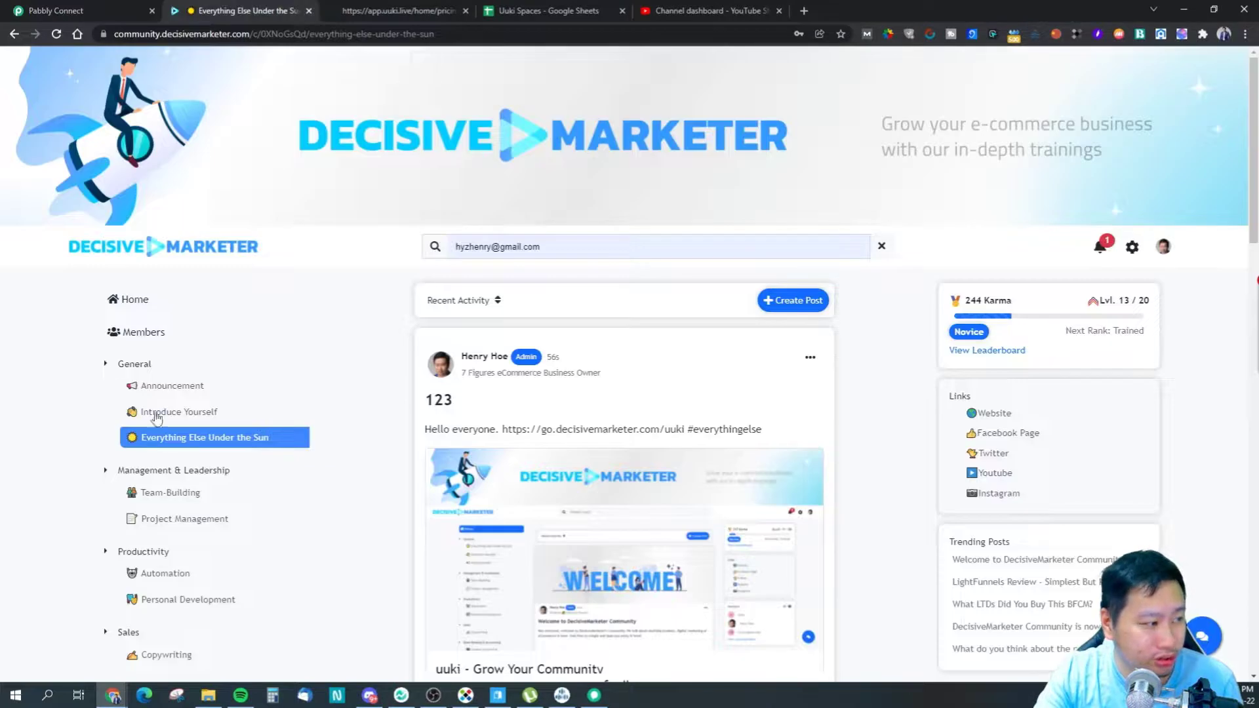
scroll(156, 418, down, 3)
scroll(189, 416, down, 2)
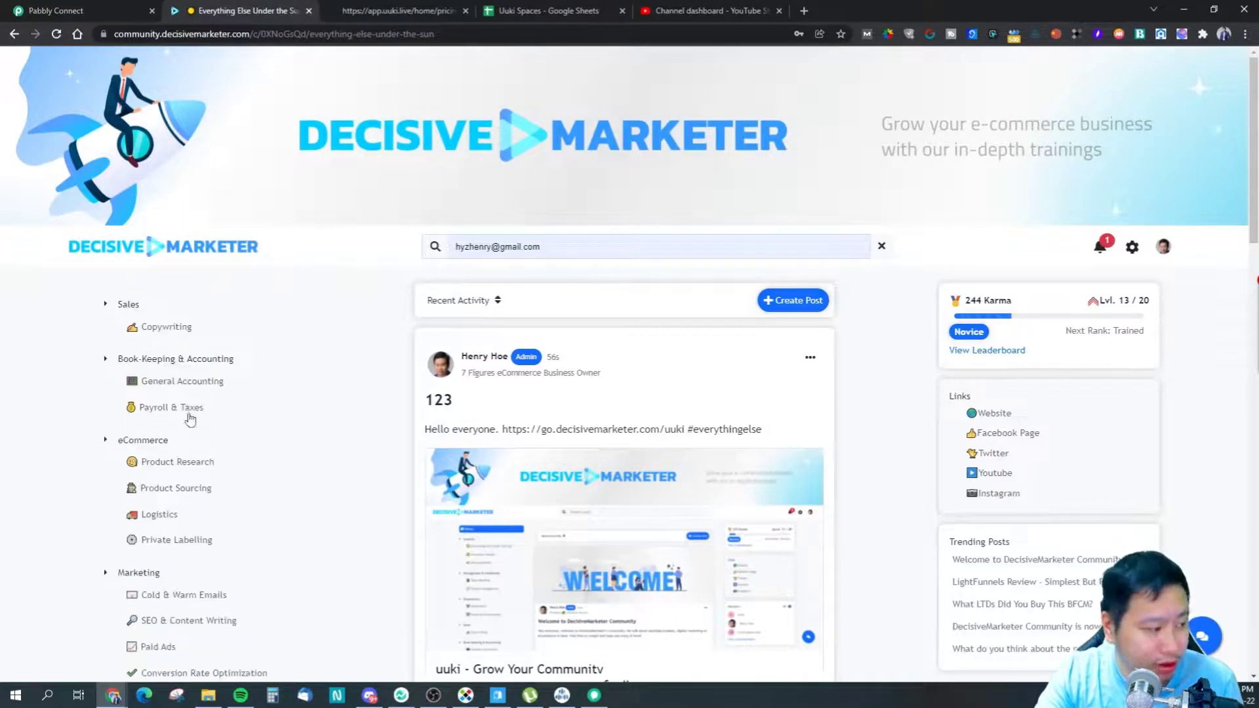
scroll(165, 392, up, 1)
scroll(169, 390, down, 3)
scroll(171, 387, up, 1)
click(190, 556)
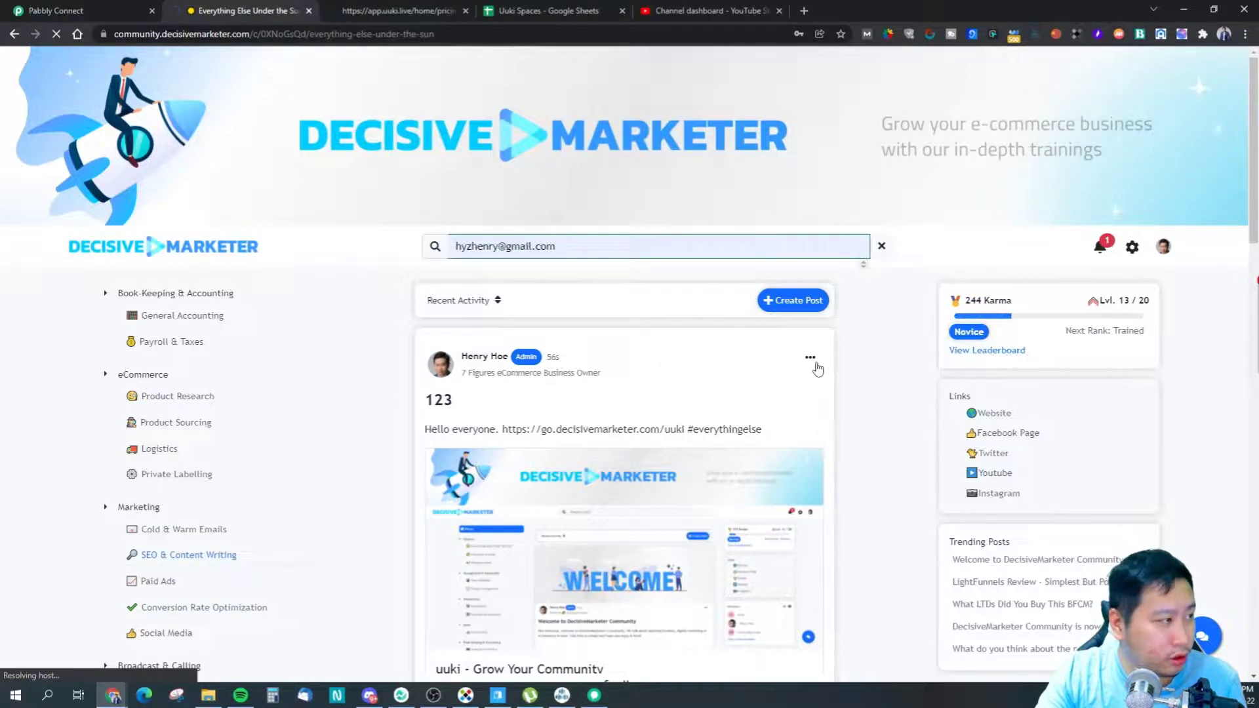
- Browse the video review posts in the SEO & Content Writing space
scroll(884, 398, down, 2)
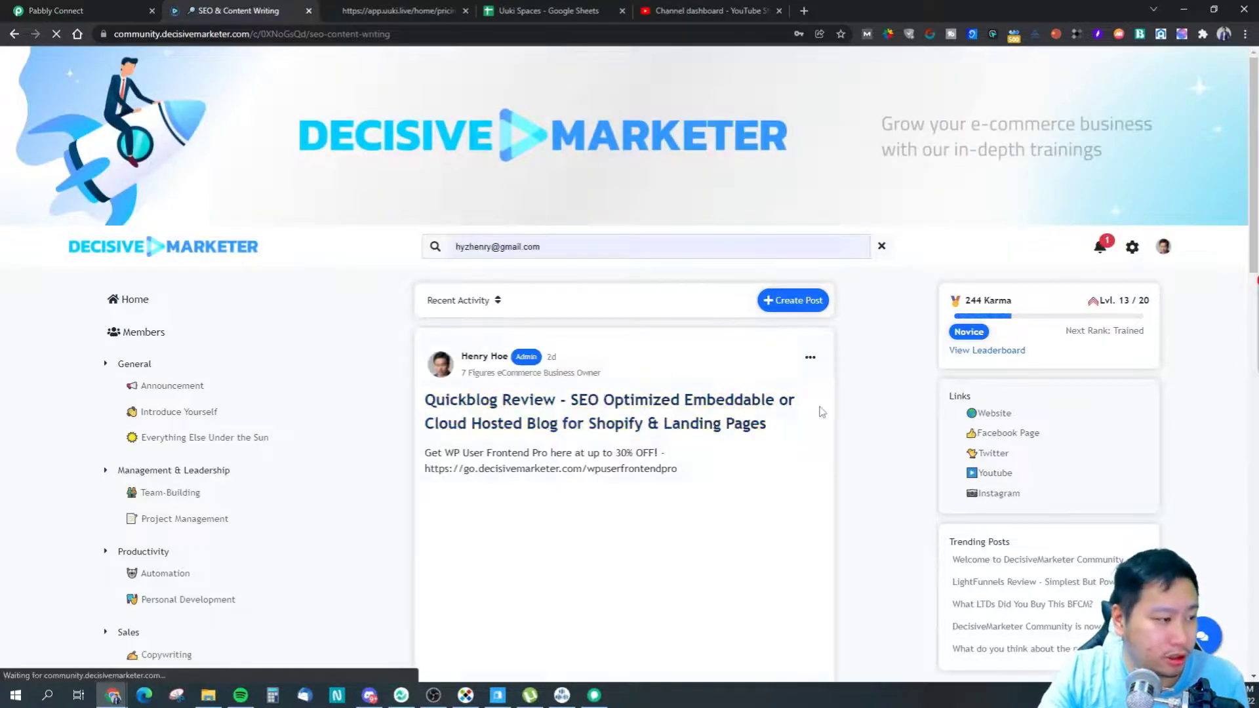
scroll(822, 411, down, 2)
scroll(839, 367, down, 3)
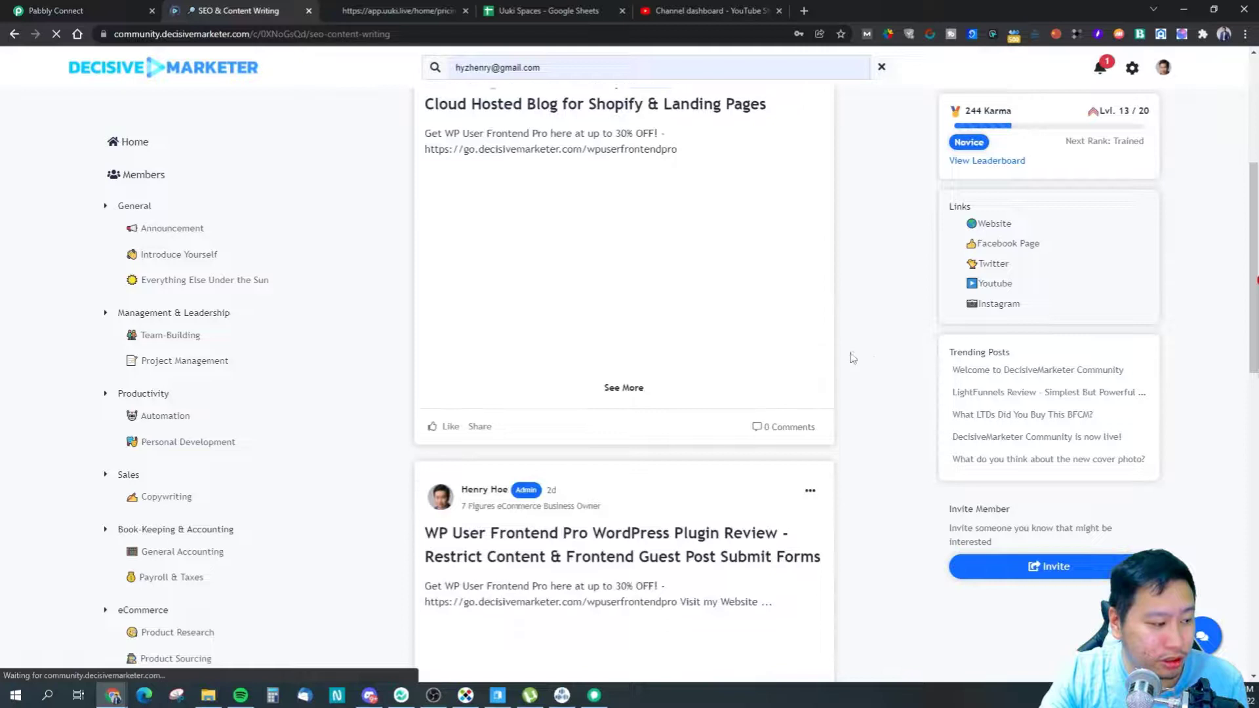
scroll(852, 357, up, 2)
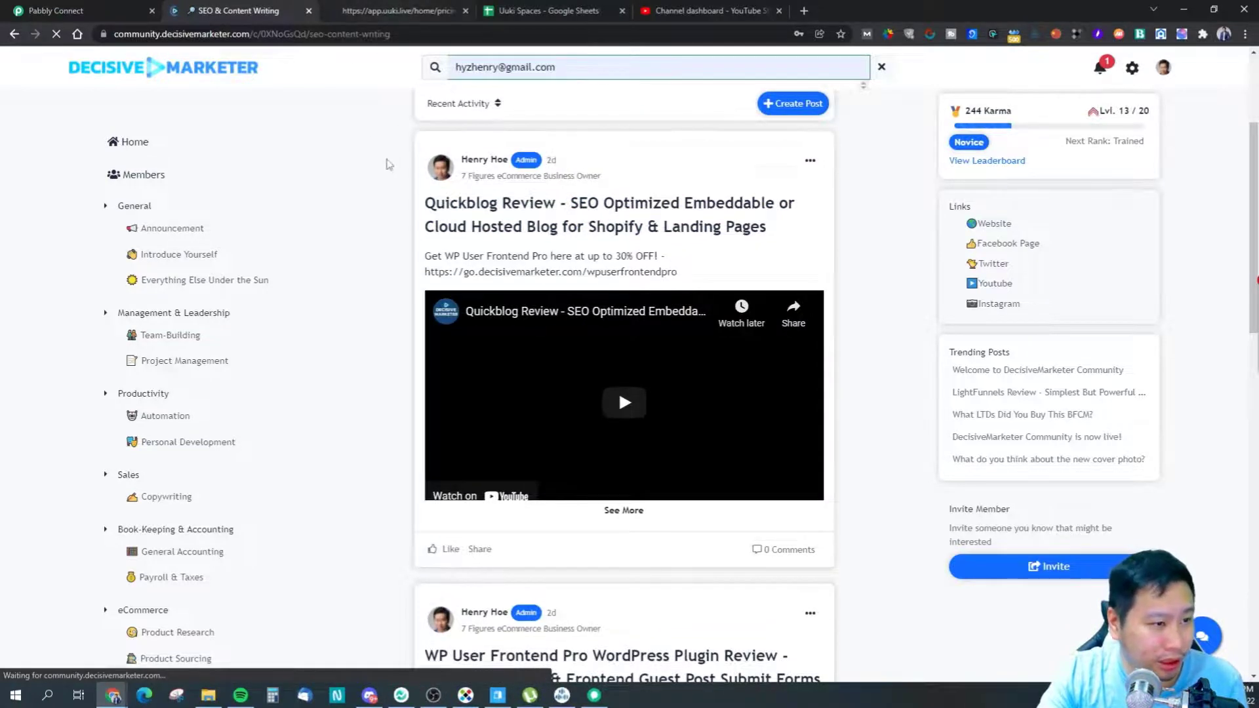
scroll(259, 98, up, 3)
- Return to Pabbly Connect, save the UUKI Add Post action with a test request, and view the response
click(115, 10)
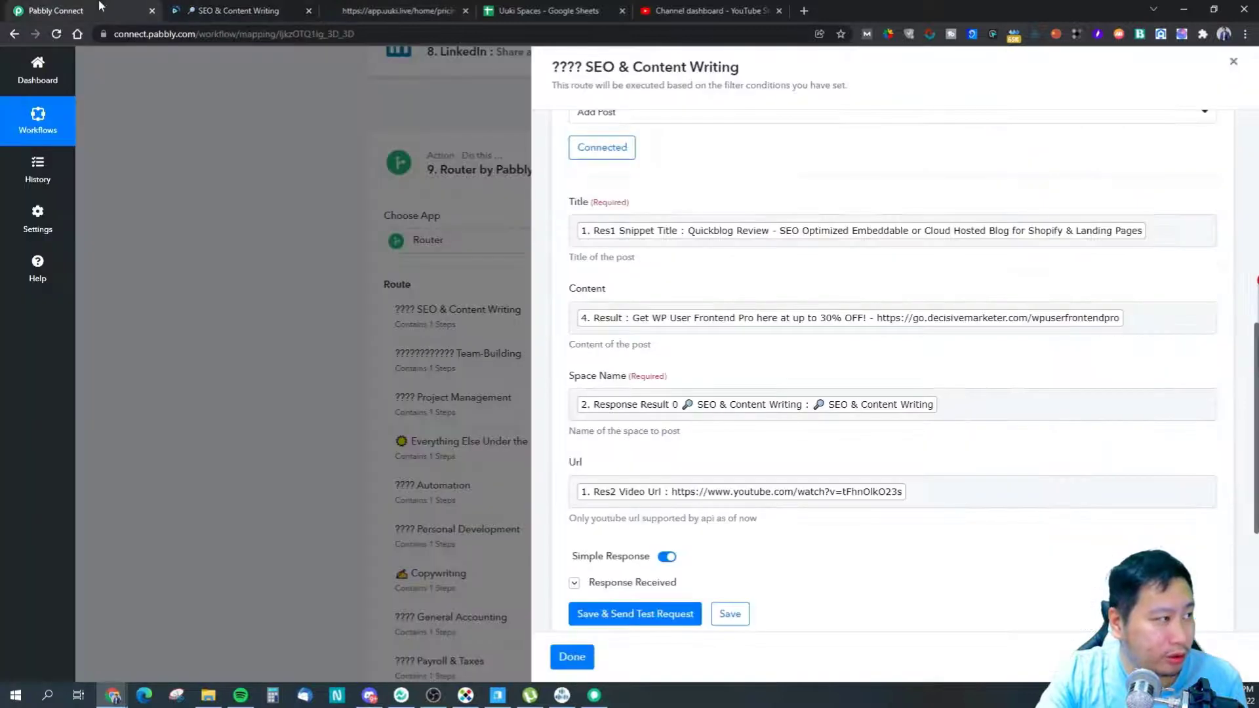
click(641, 617)
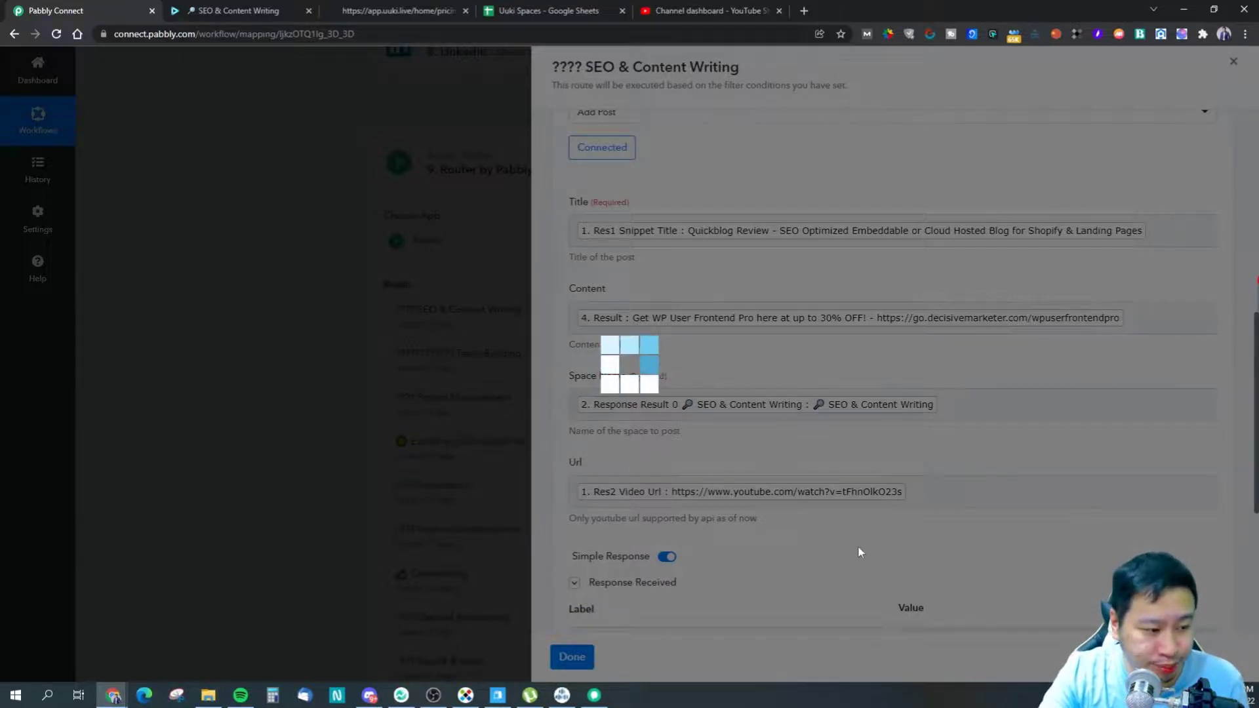
scroll(858, 546, down, 4)
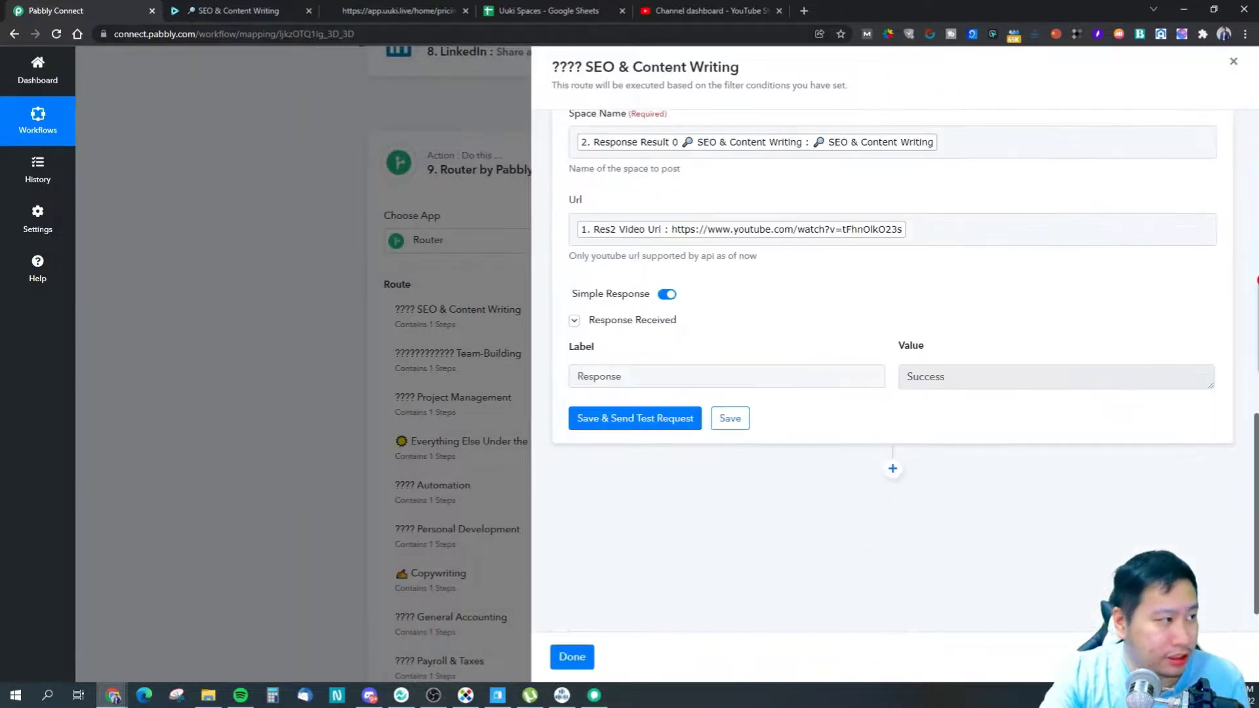
- Return to the community site, reload the SEO & Content Writing space, and view the newest Quickblog Review post
click(248, 8)
scroll(397, 322, down, 3)
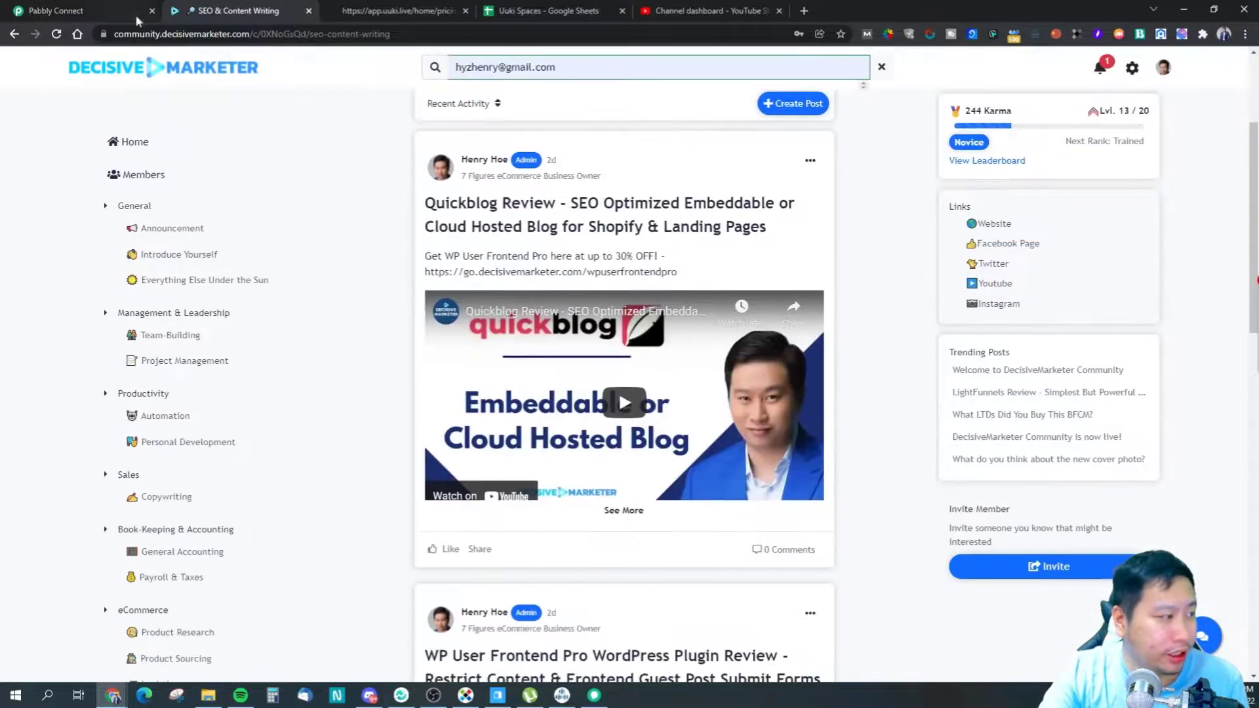
click(58, 35)
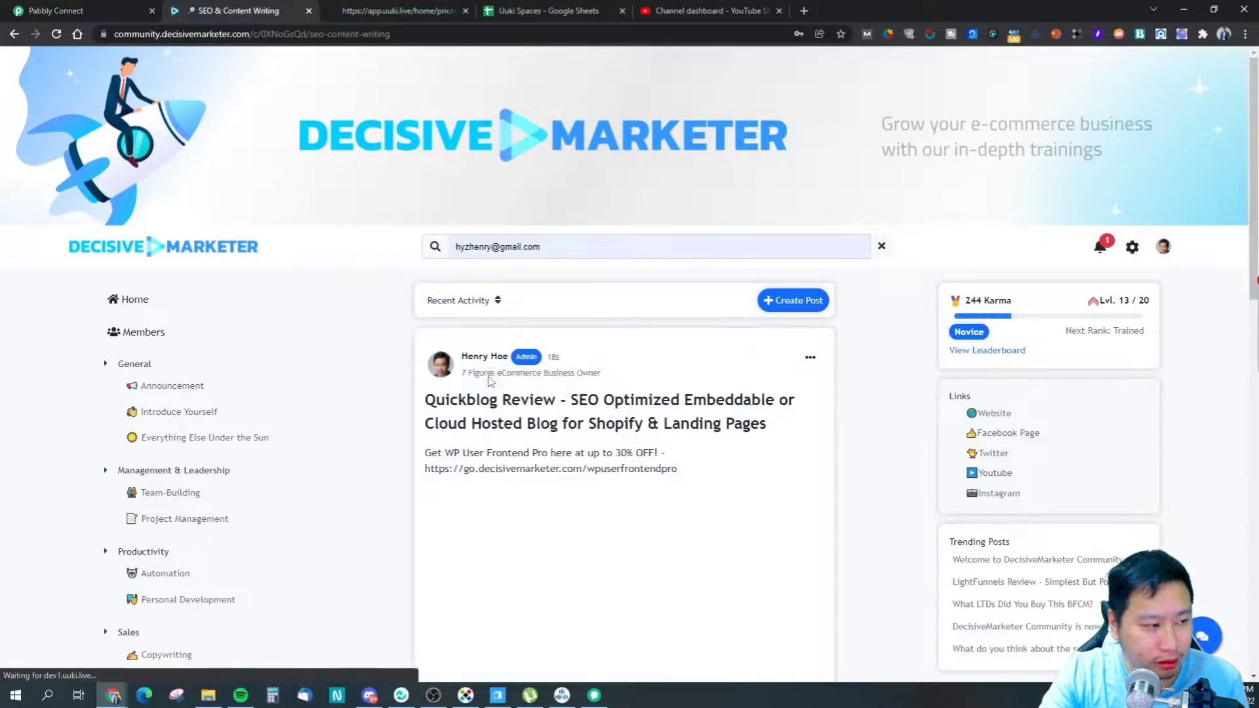
scroll(522, 371, down, 3)
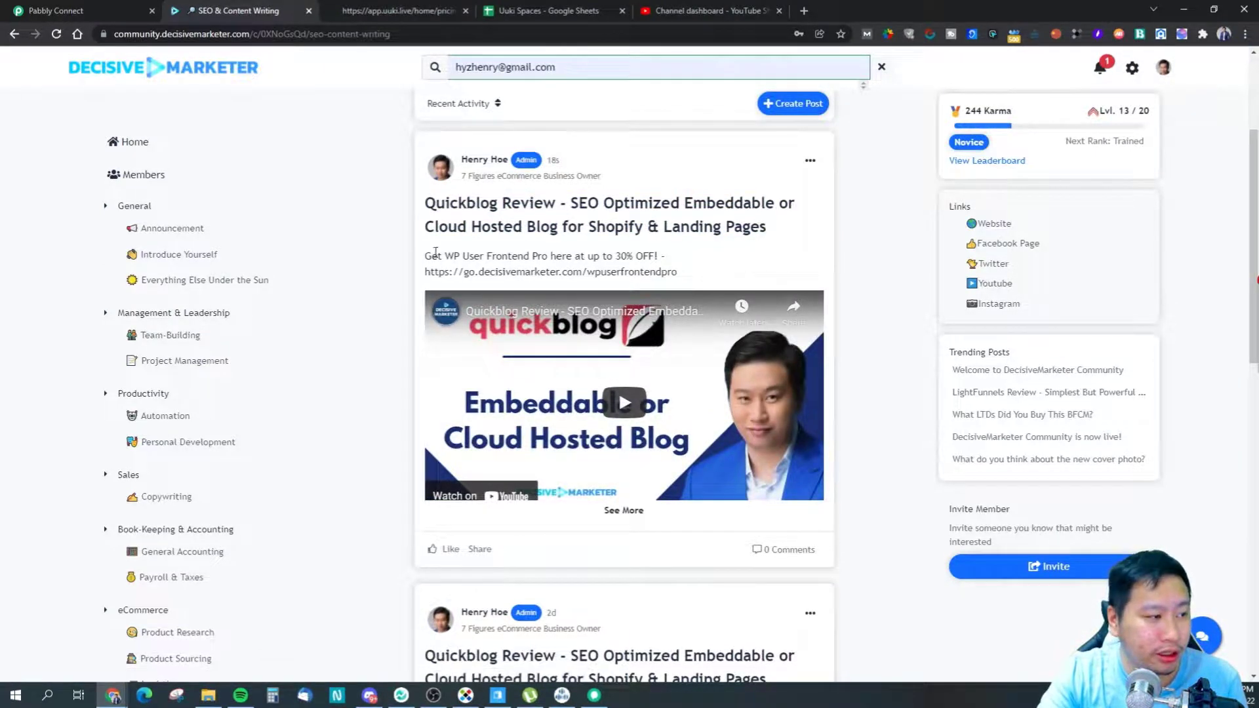
- Find the older duplicate Quickblog Review post and choose an action from its post options
scroll(564, 334, down, 4)
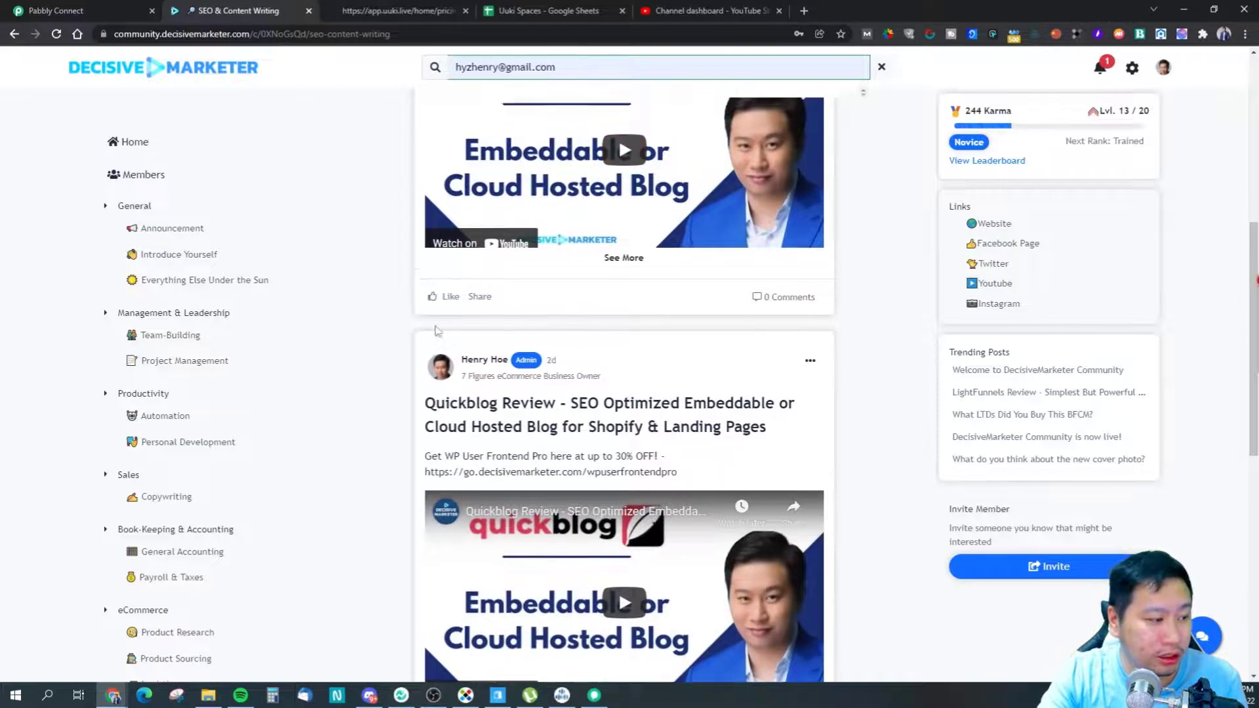
click(810, 358)
click(582, 459)
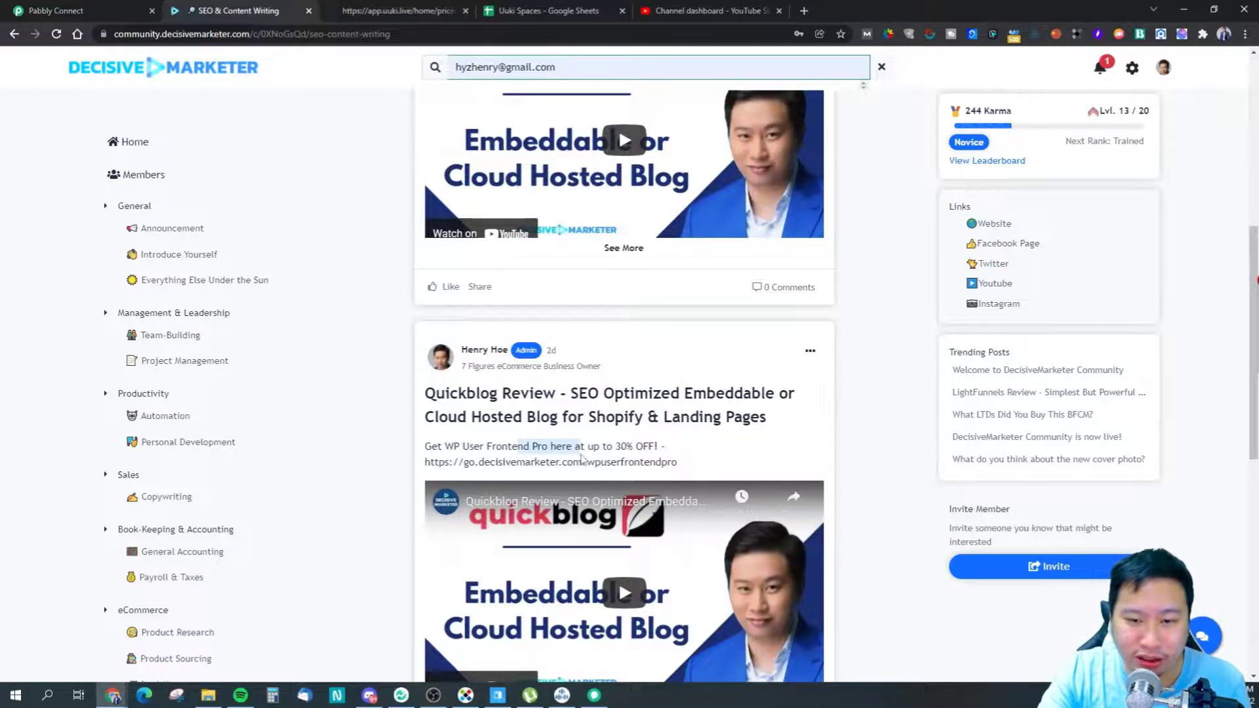
click(811, 351)
click(748, 401)
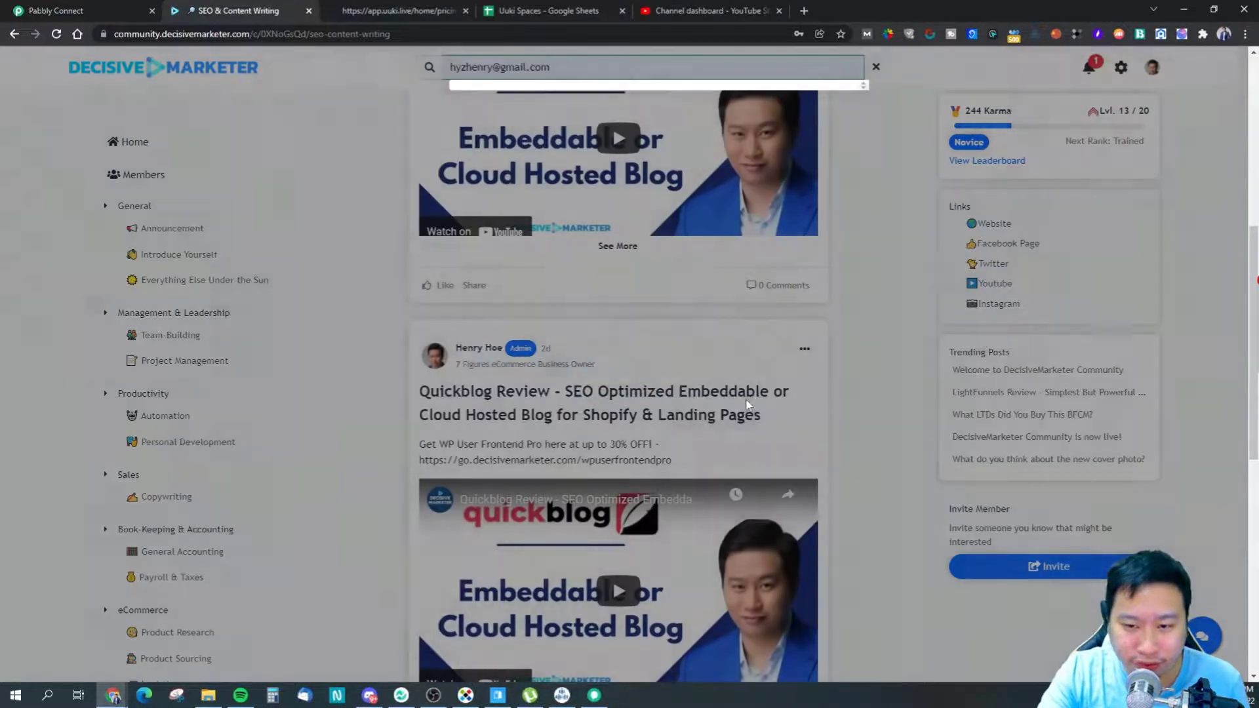
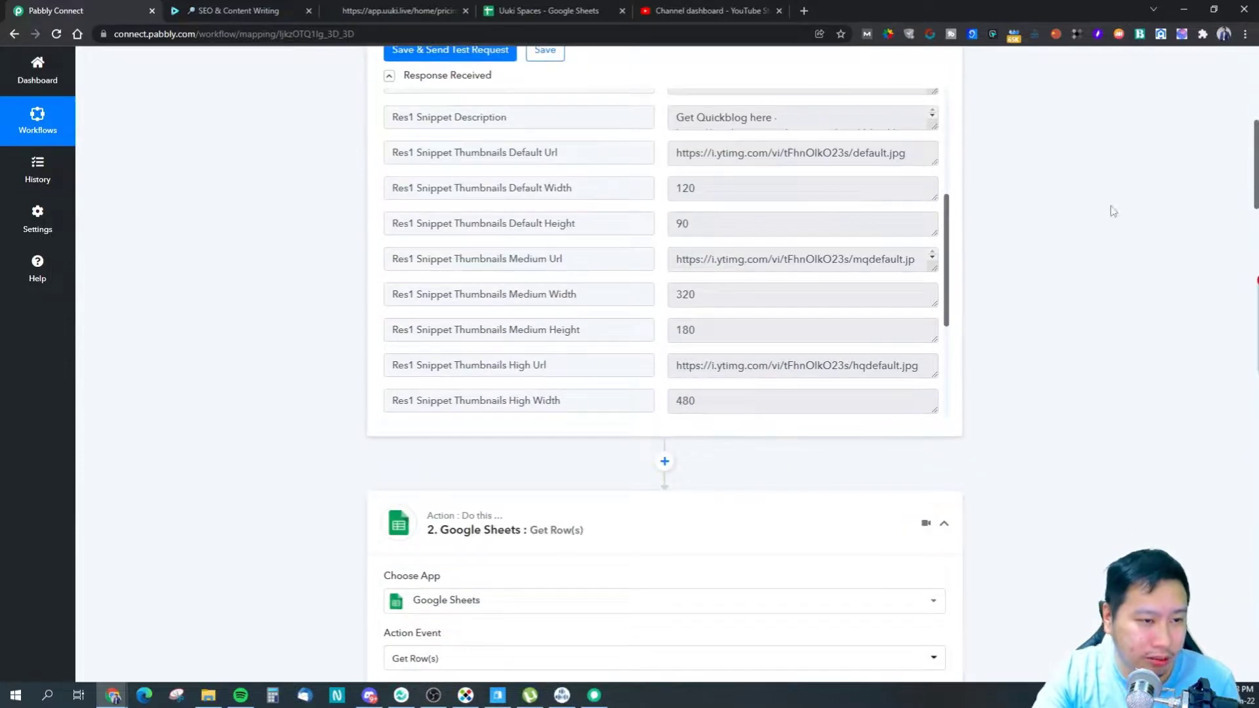
- Go back to the end of the Pabbly workflow and collapse the step 9 Router
drag(1250, 175, 1212, 433)
scroll(1212, 433, down, 2)
click(682, 486)
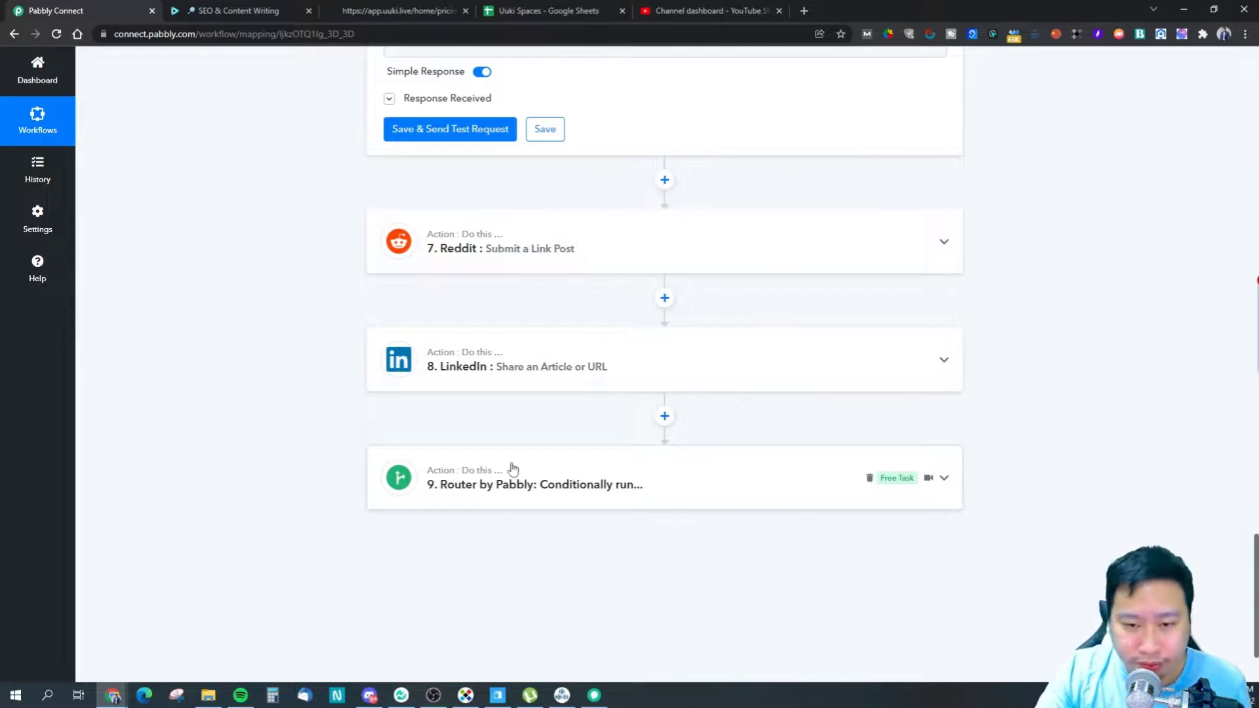
- Open the Test workflow and set its trigger to Facebook Pages with the New Post event
click(39, 81)
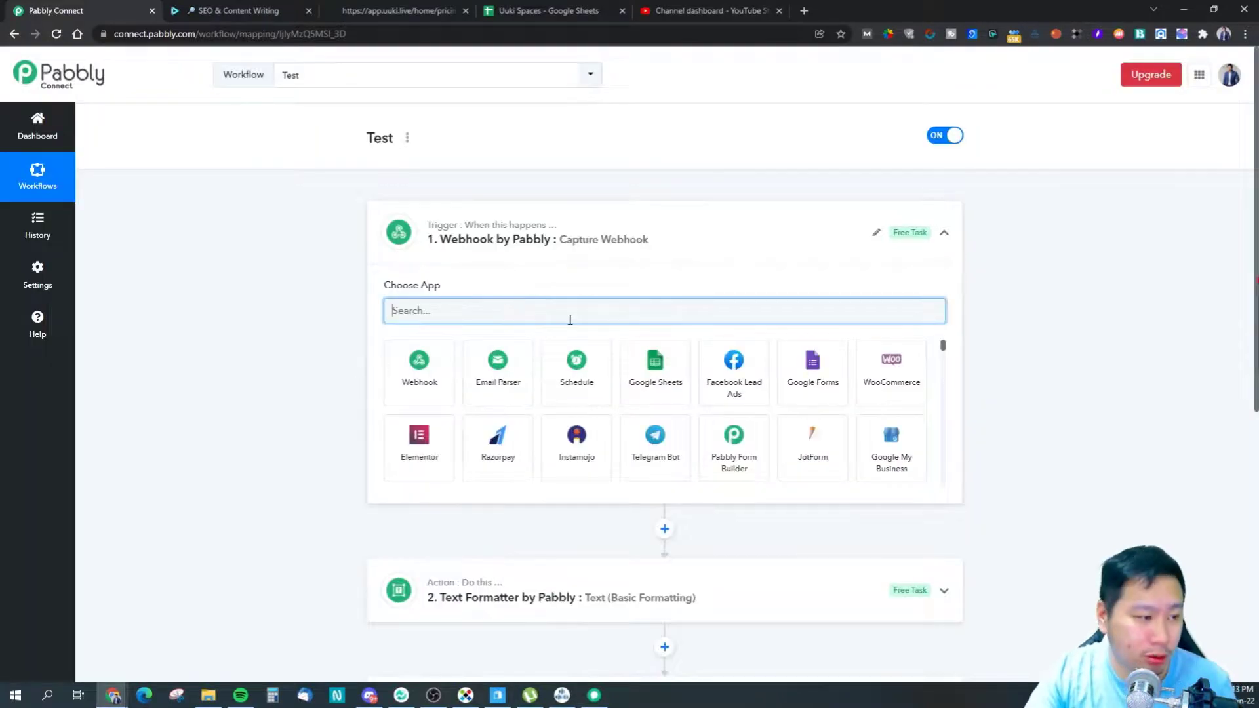
text(face)
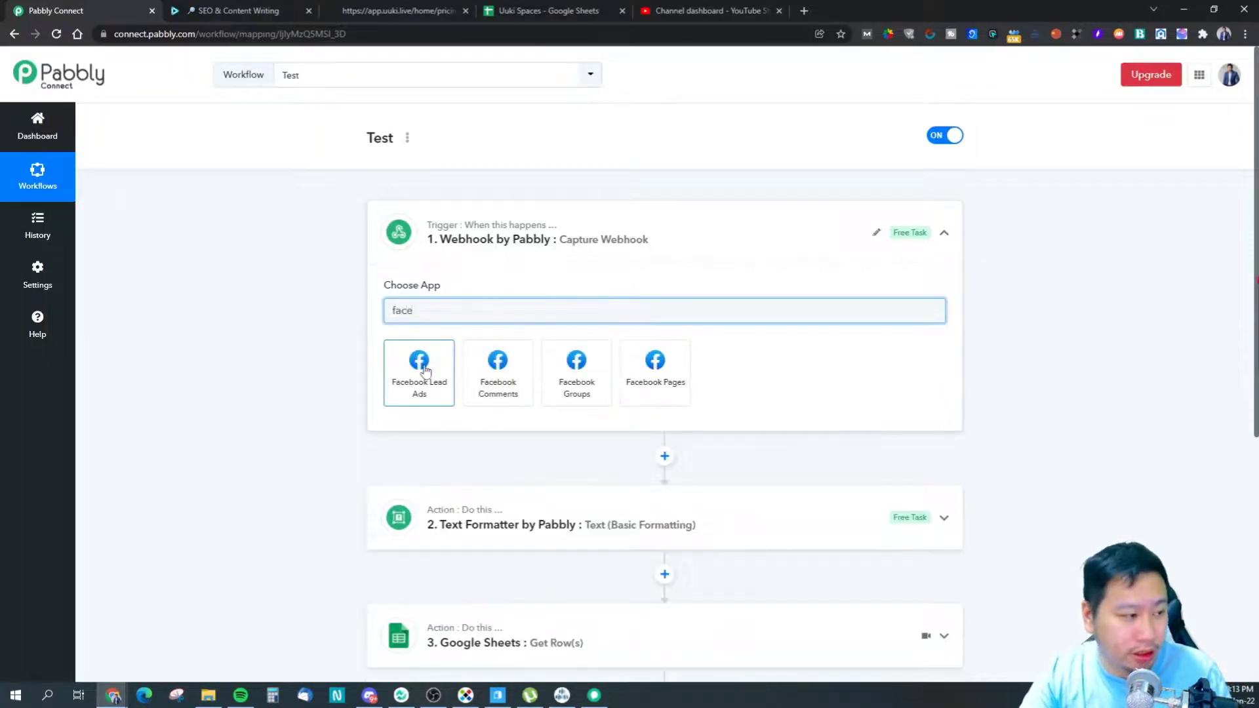
click(656, 372)
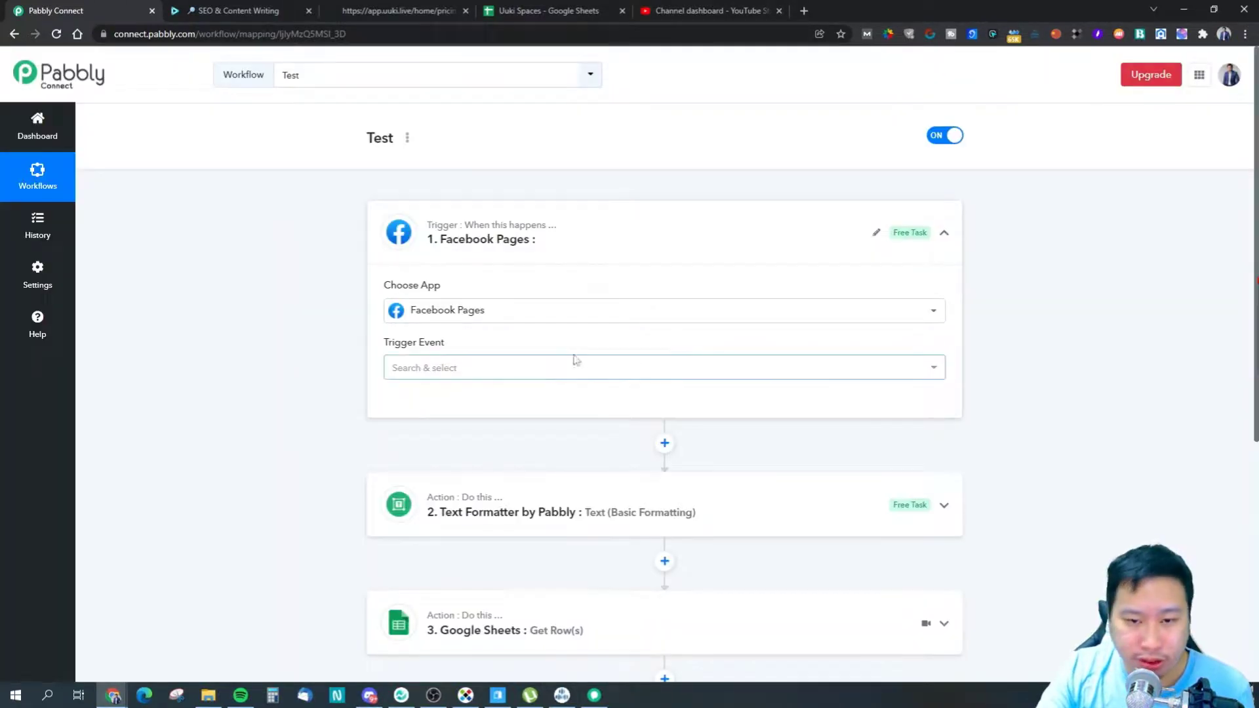
click(541, 368)
click(474, 429)
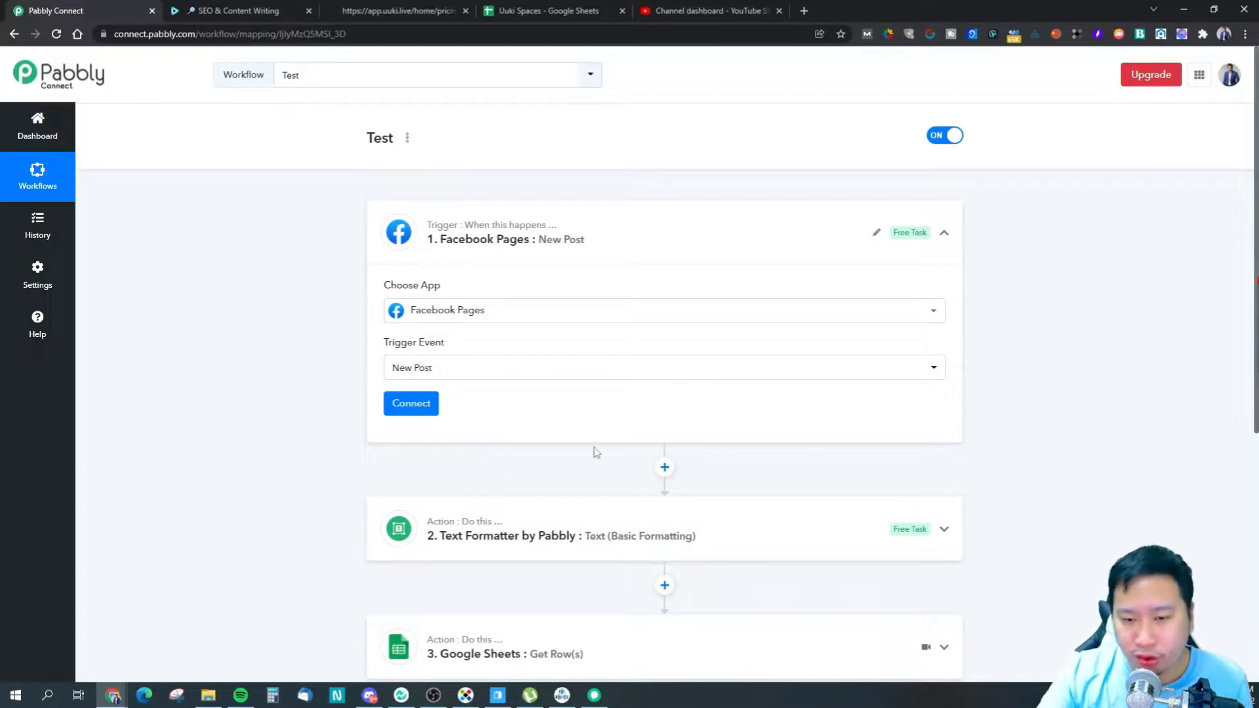
- Expand the step 4 Router in the Test workflow, review its route, and collapse it again
scroll(697, 523, down, 3)
scroll(689, 521, down, 3)
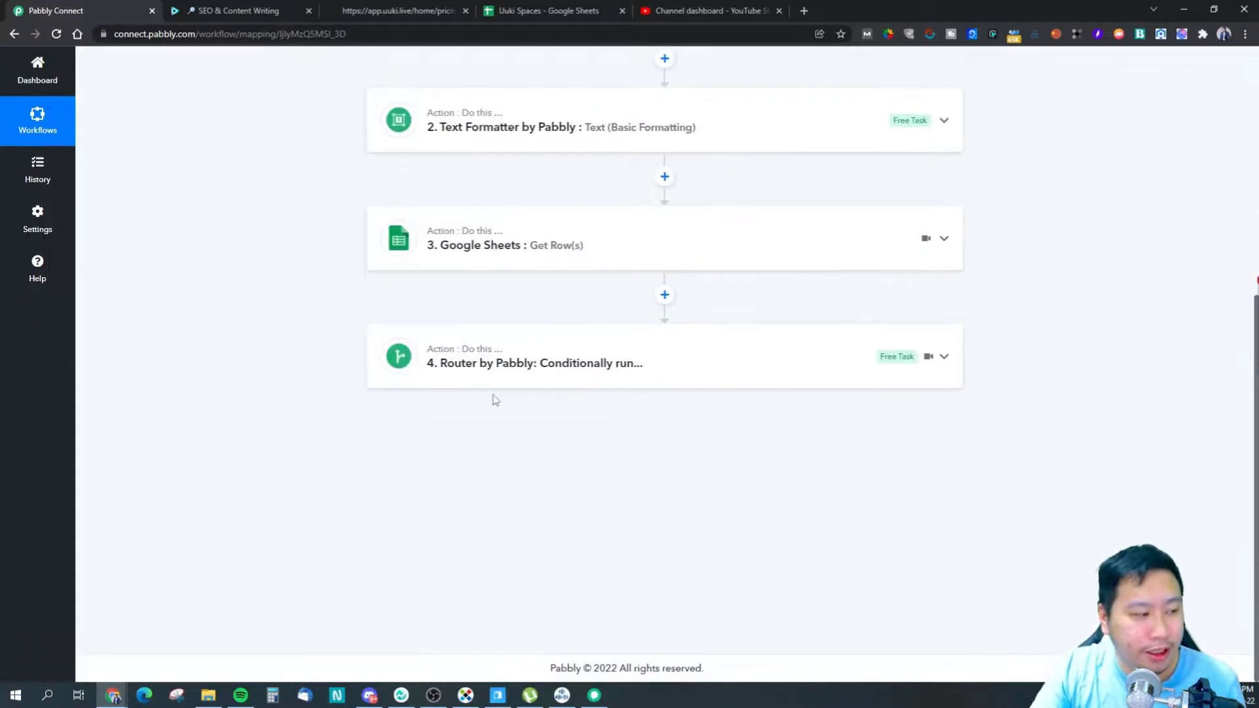
click(531, 378)
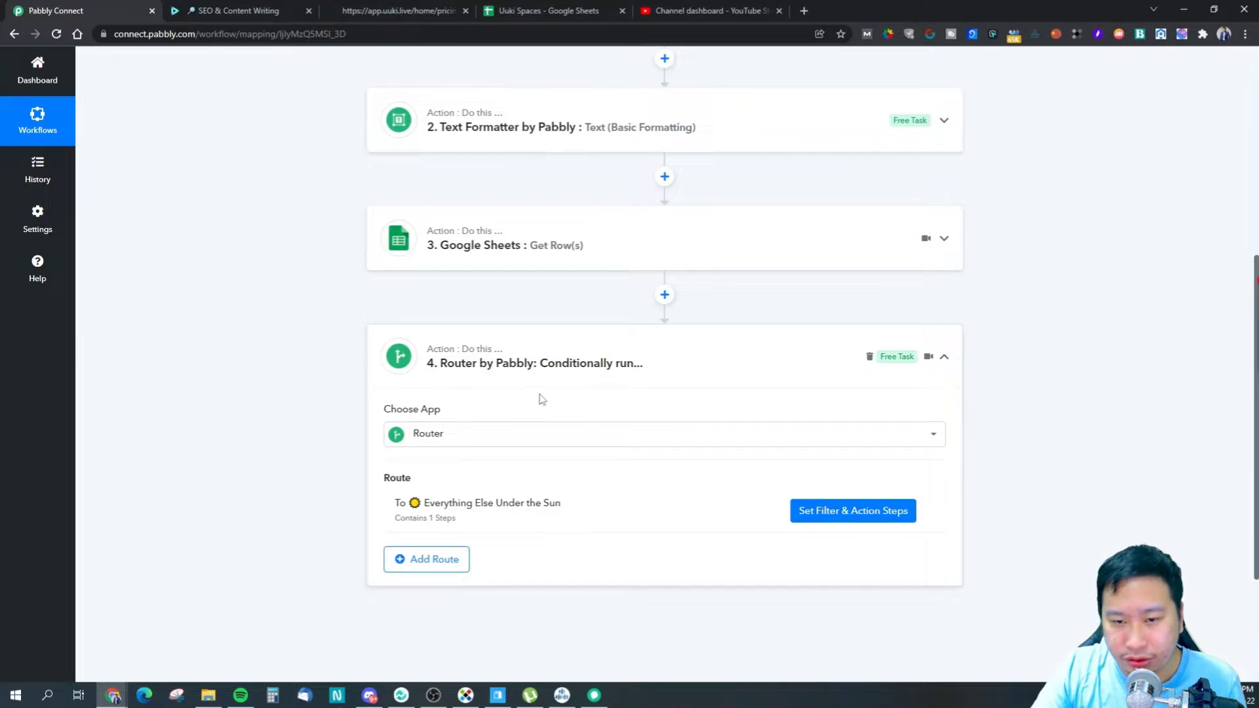
click(562, 369)
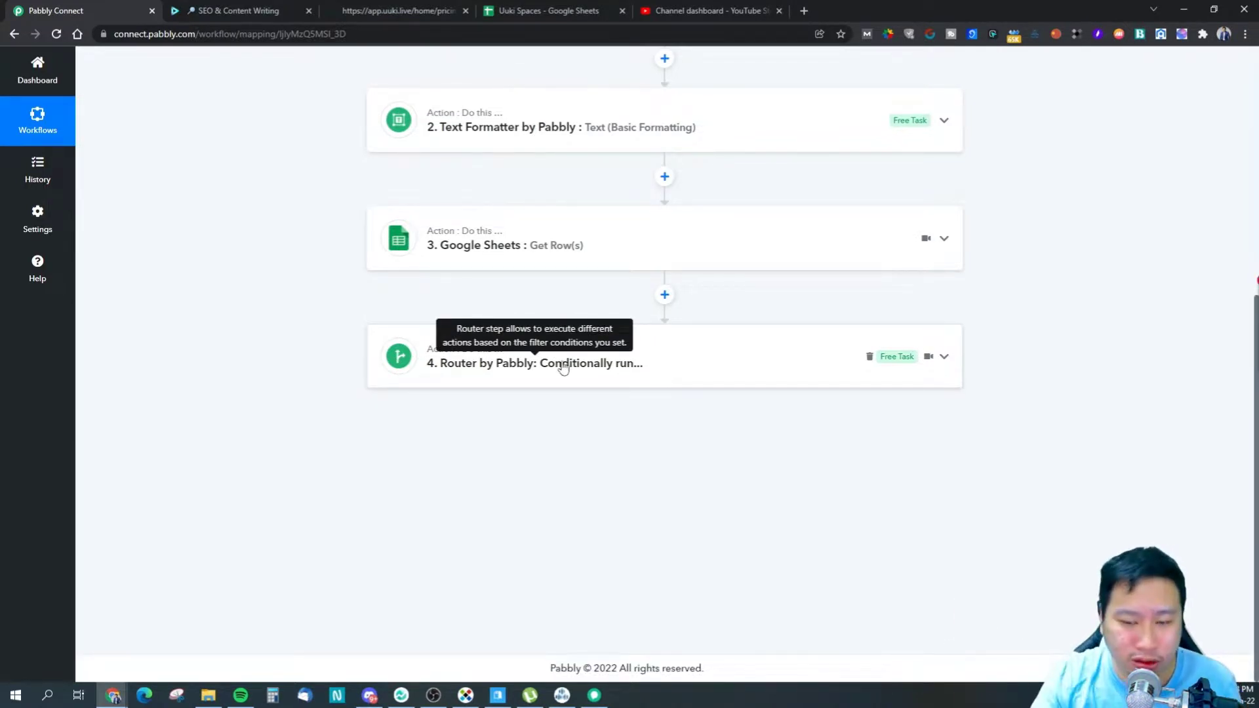
- Change the Test workflow's trigger app to Instagram for Business and open its trigger event choices
scroll(563, 393, up, 4)
scroll(484, 424, up, 3)
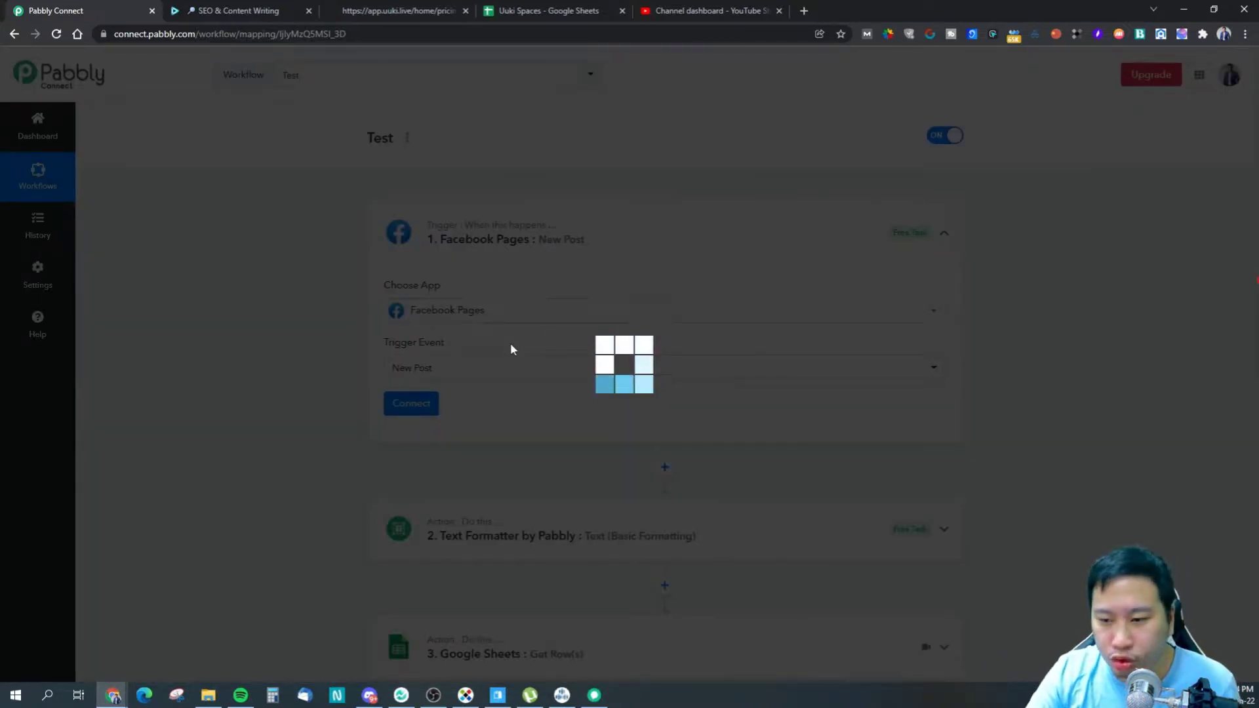
text(nsta)
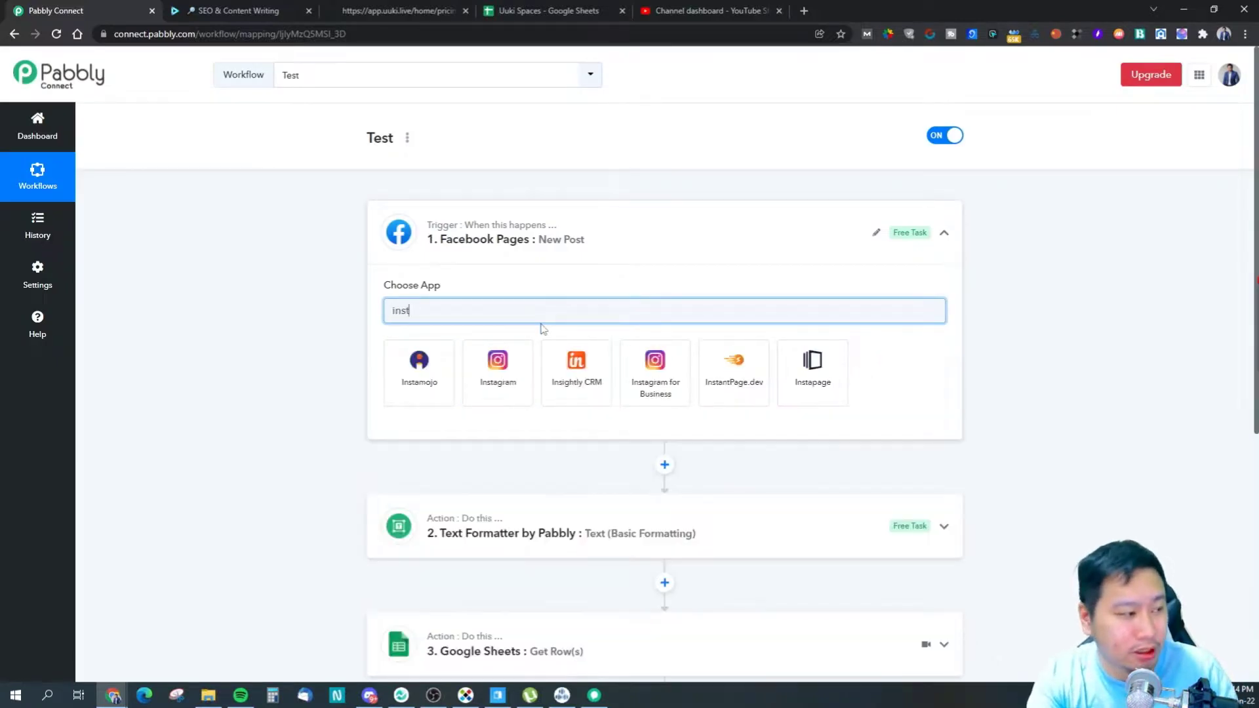
click(587, 372)
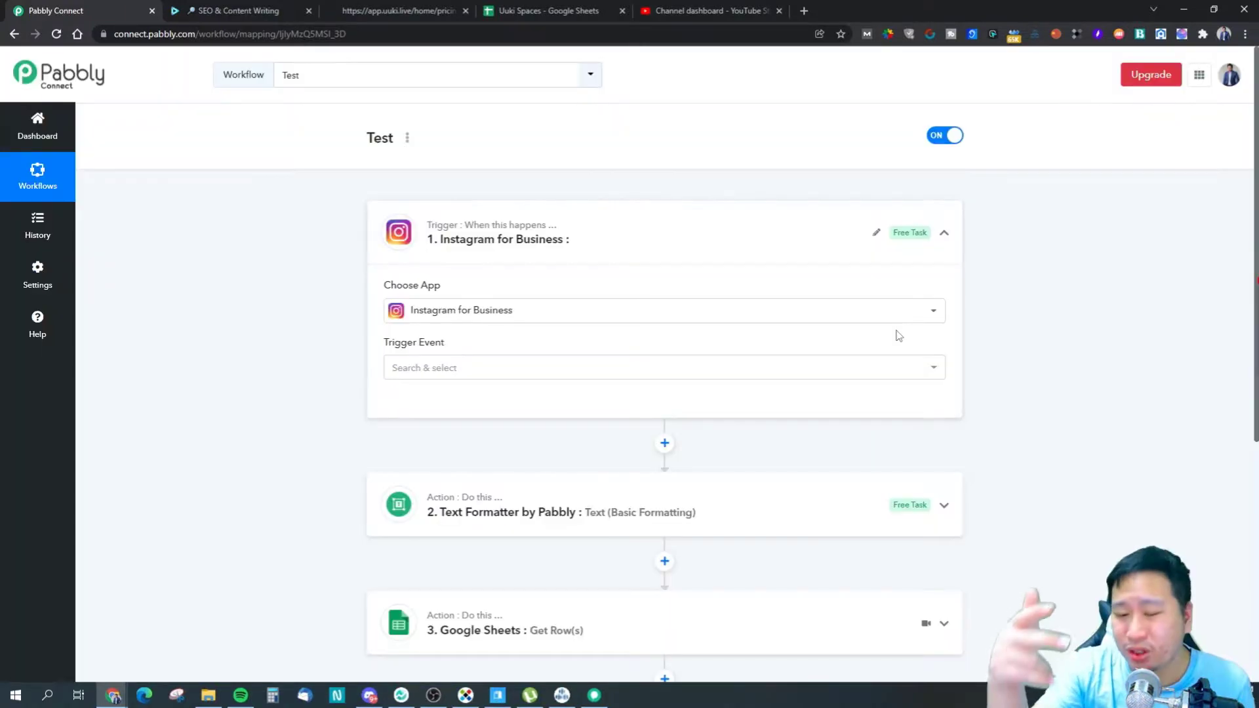
scroll(478, 486, down, 5)
scroll(466, 484, up, 3)
click(525, 239)
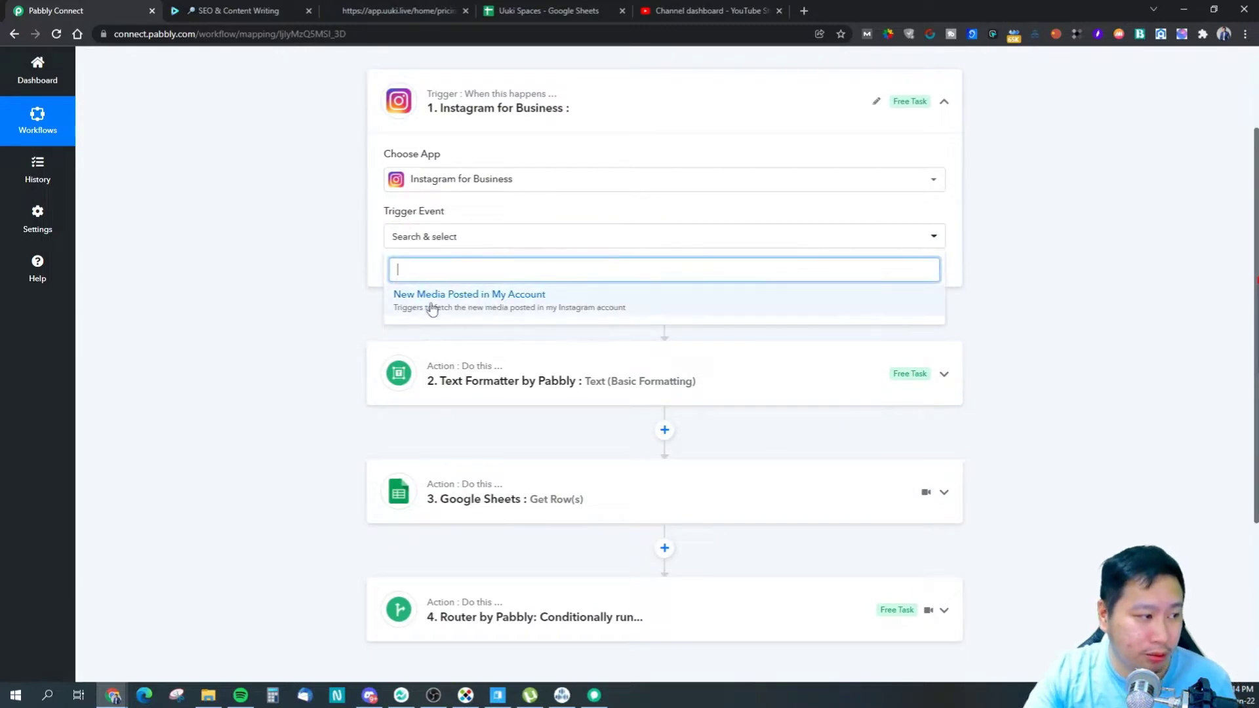